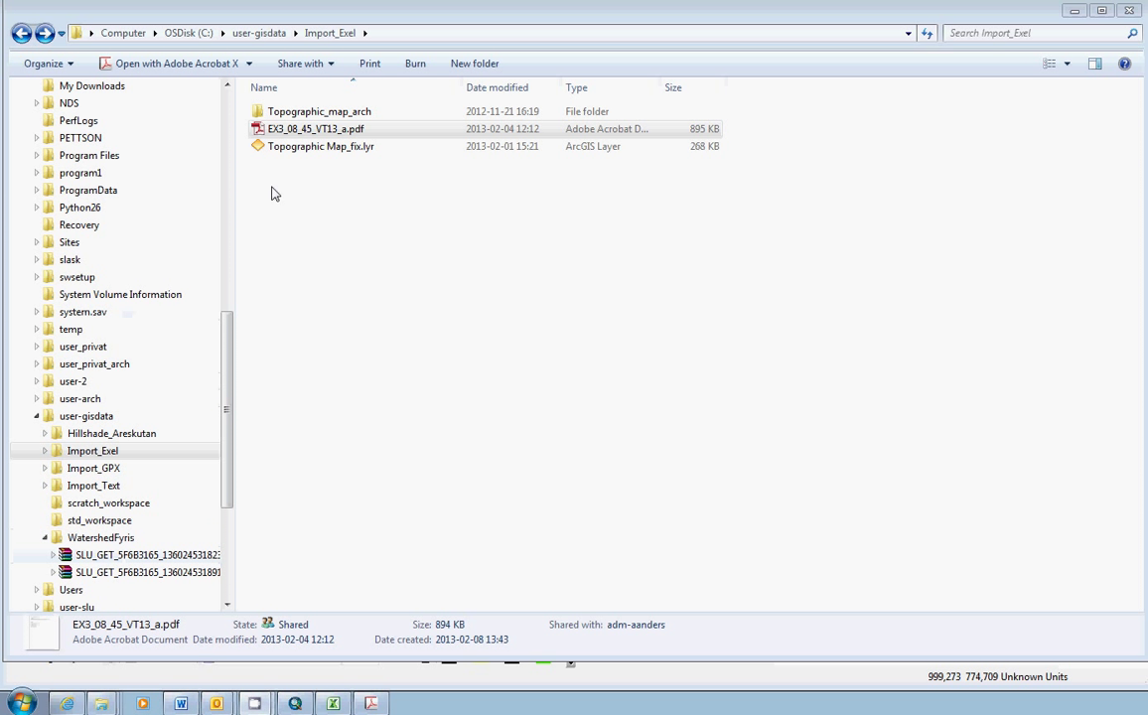
- Select the Topographic Map_fix.lyr layer file, then open the exercise PDF EX3_08_45_VT13_a.pdf
left_click(416, 112)
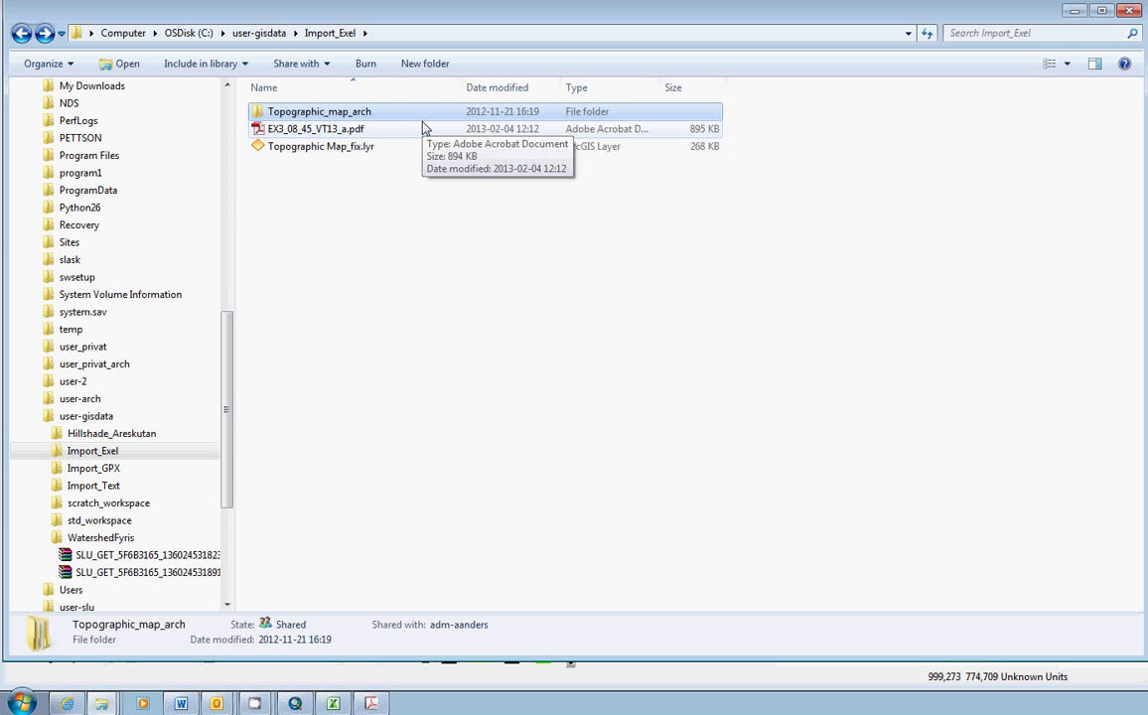
left_click(332, 151)
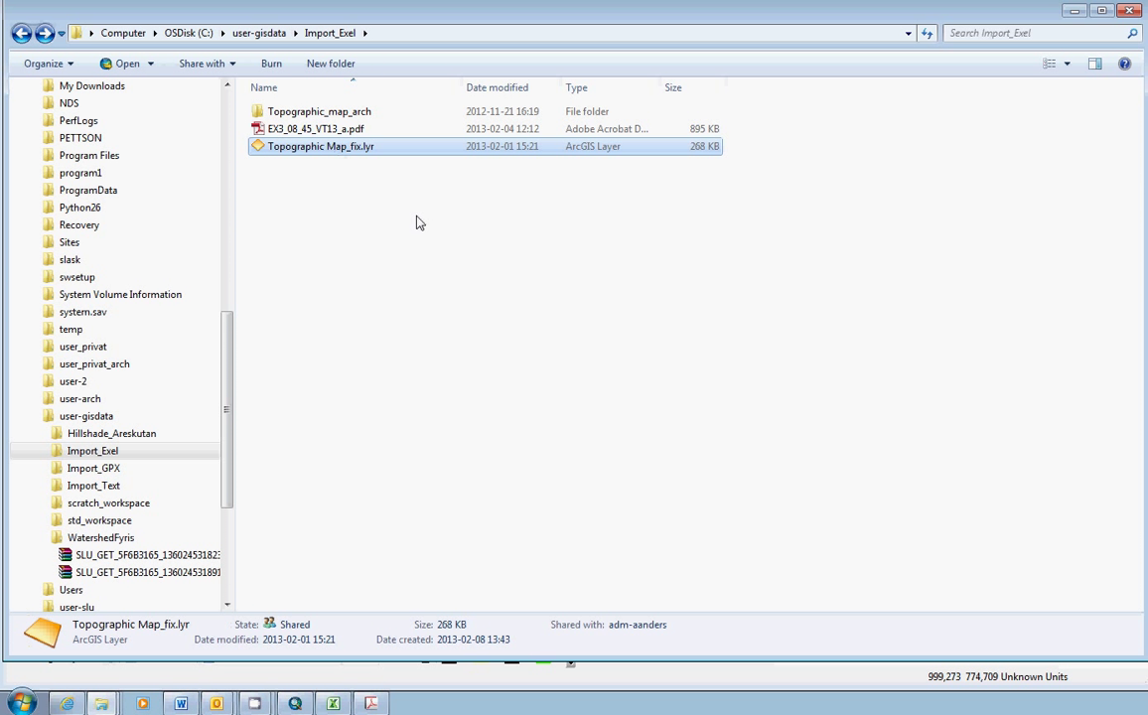
left_click(341, 136)
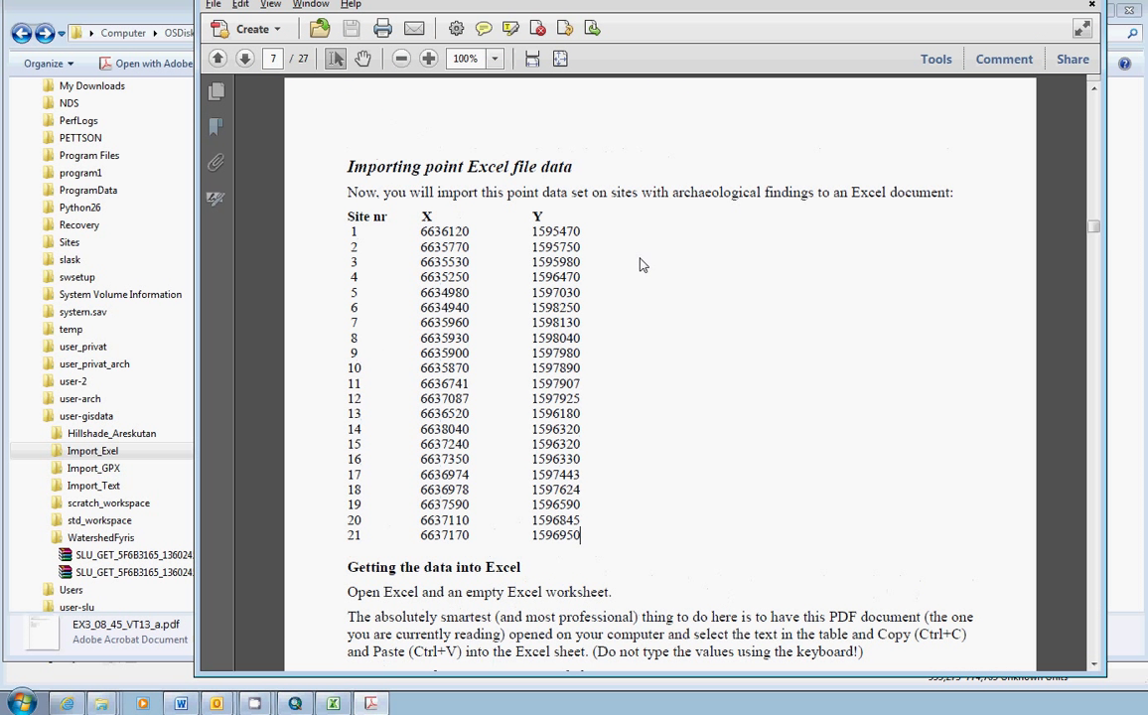
- Widen the Acrobat window and toggle the page thumbnails to view page 7's site coordinates
left_click_drag(196, 67, 127, 68)
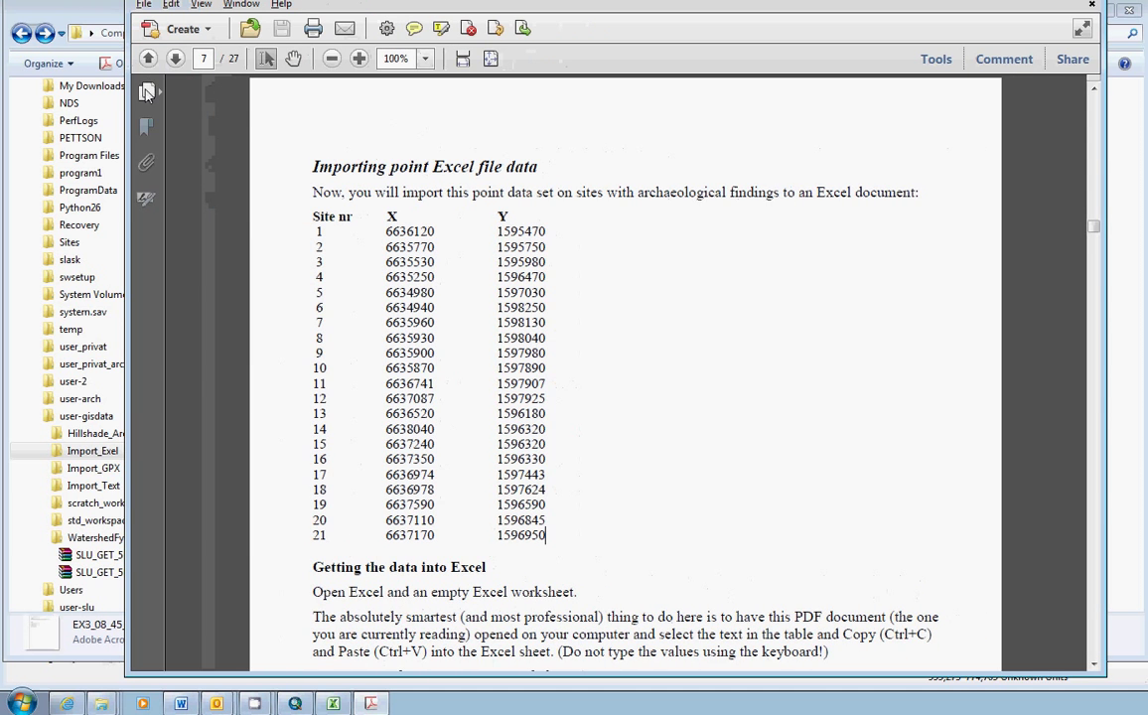
left_click(146, 90)
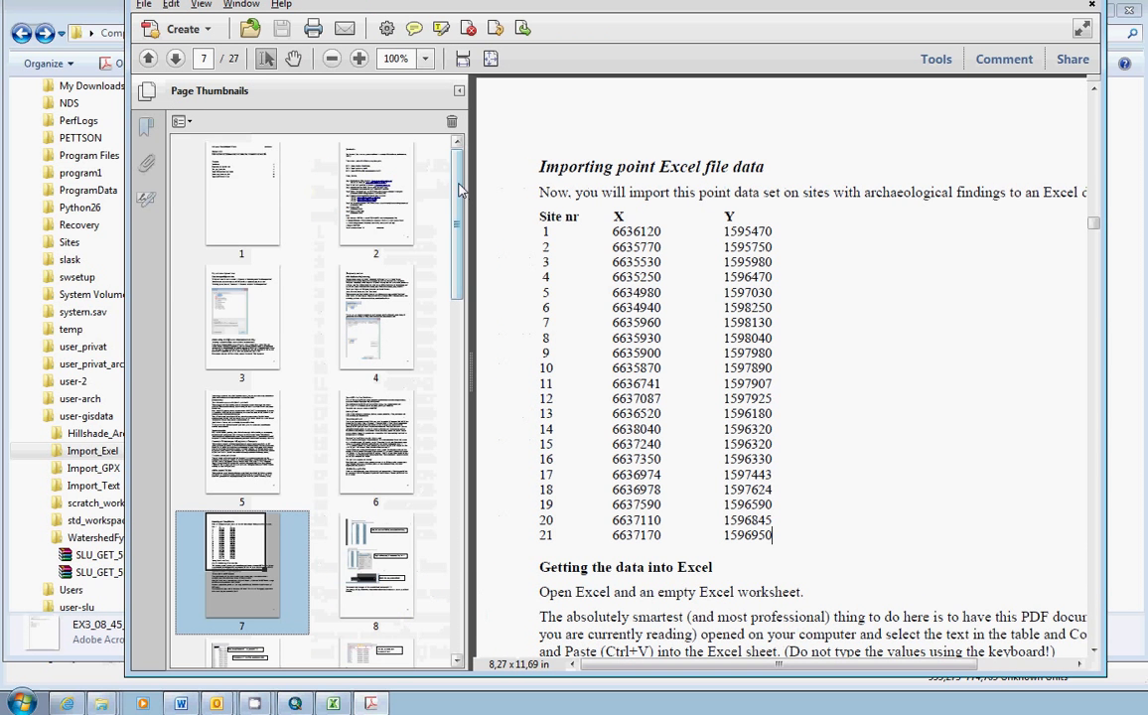
left_click_drag(455, 229, 359, 392)
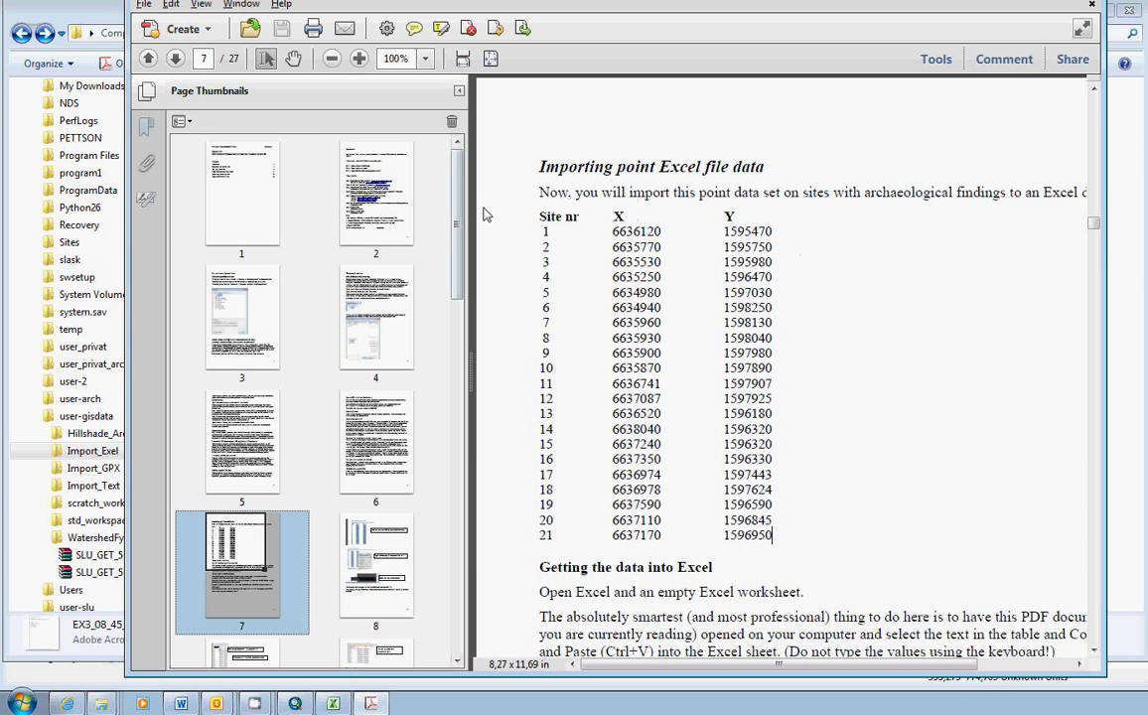
left_click(458, 90)
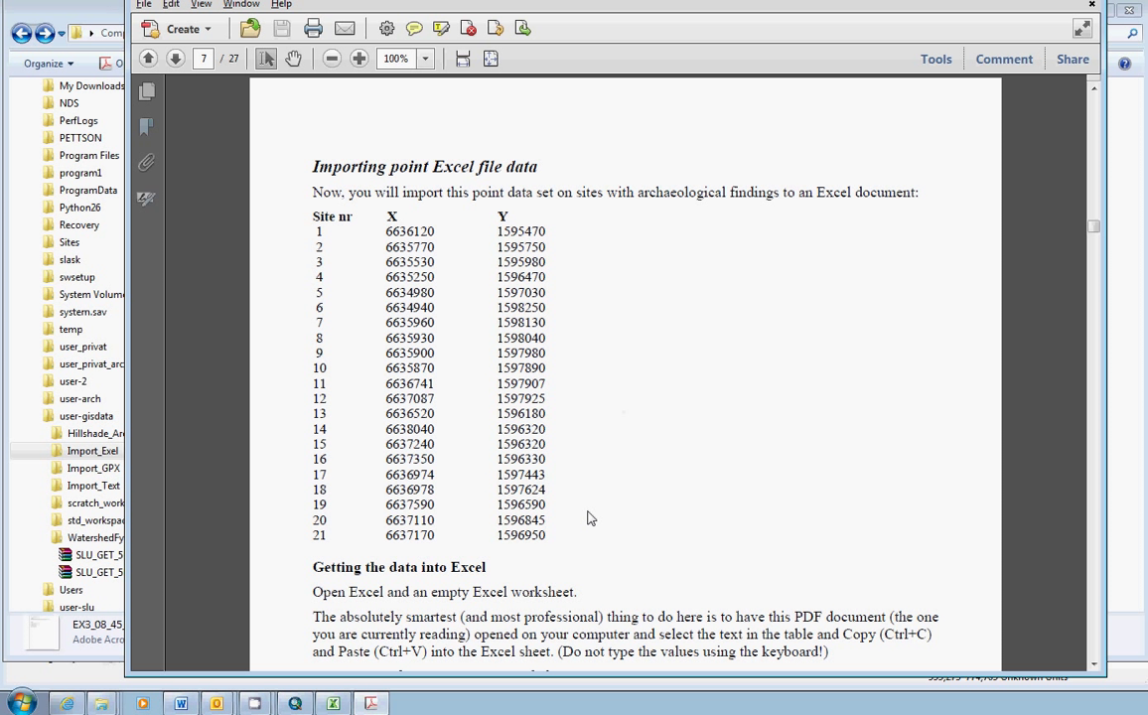
left_click(296, 704)
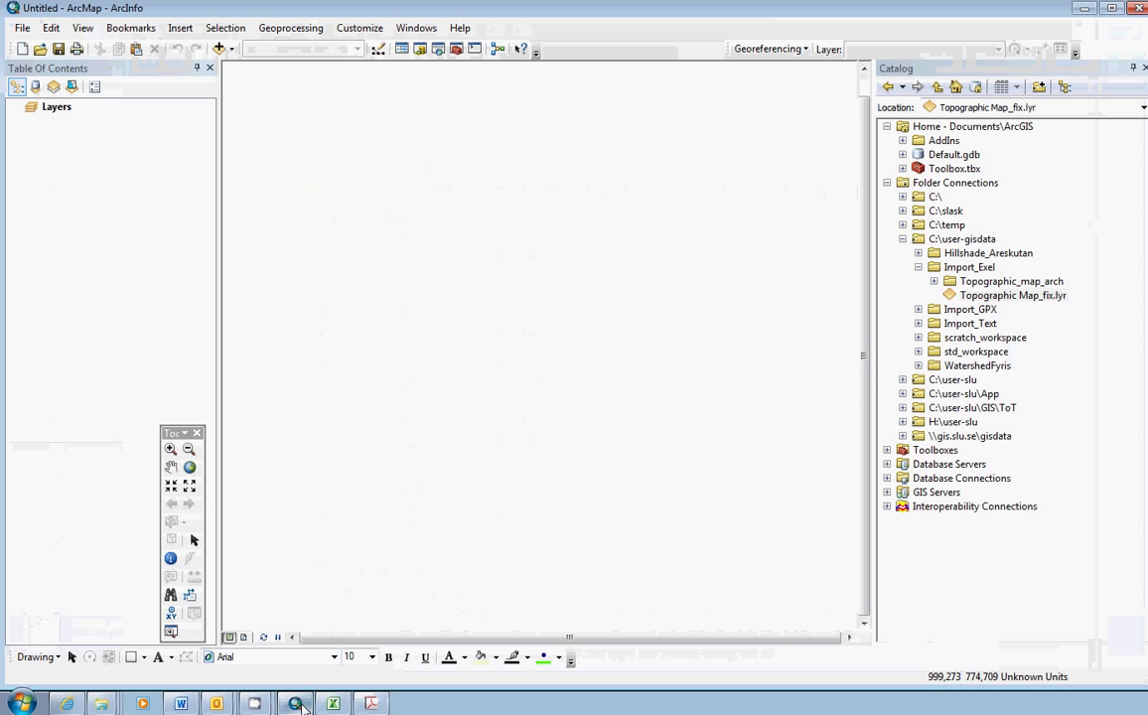
left_click(968, 269)
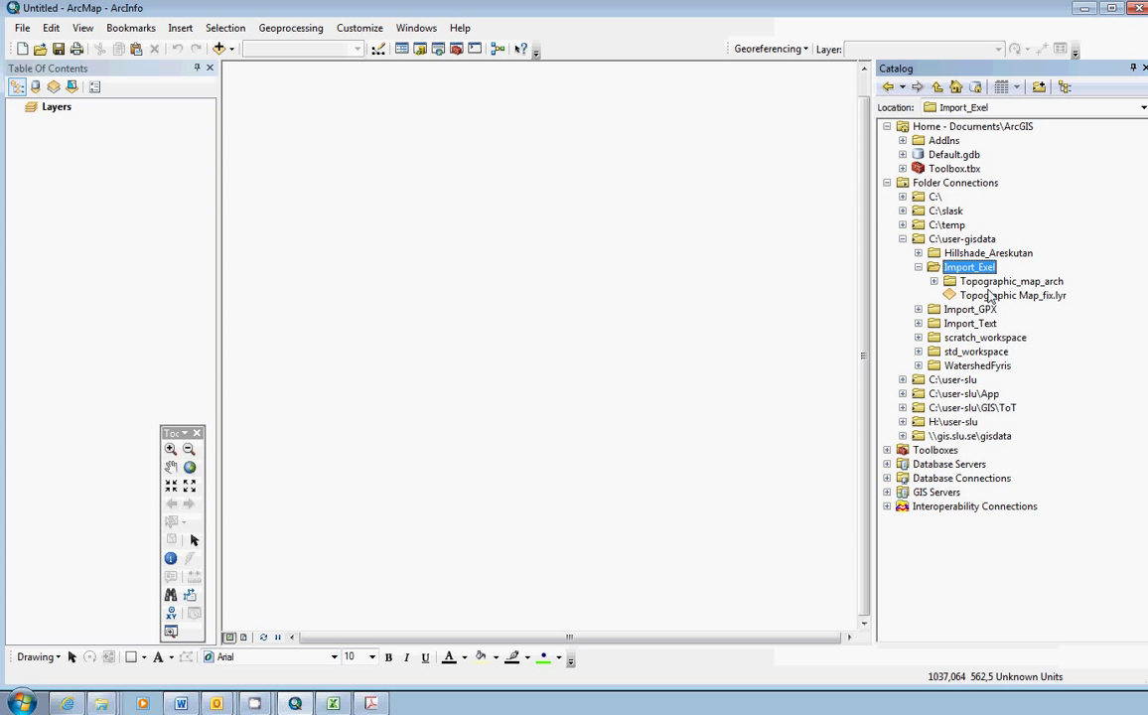
left_click(934, 282)
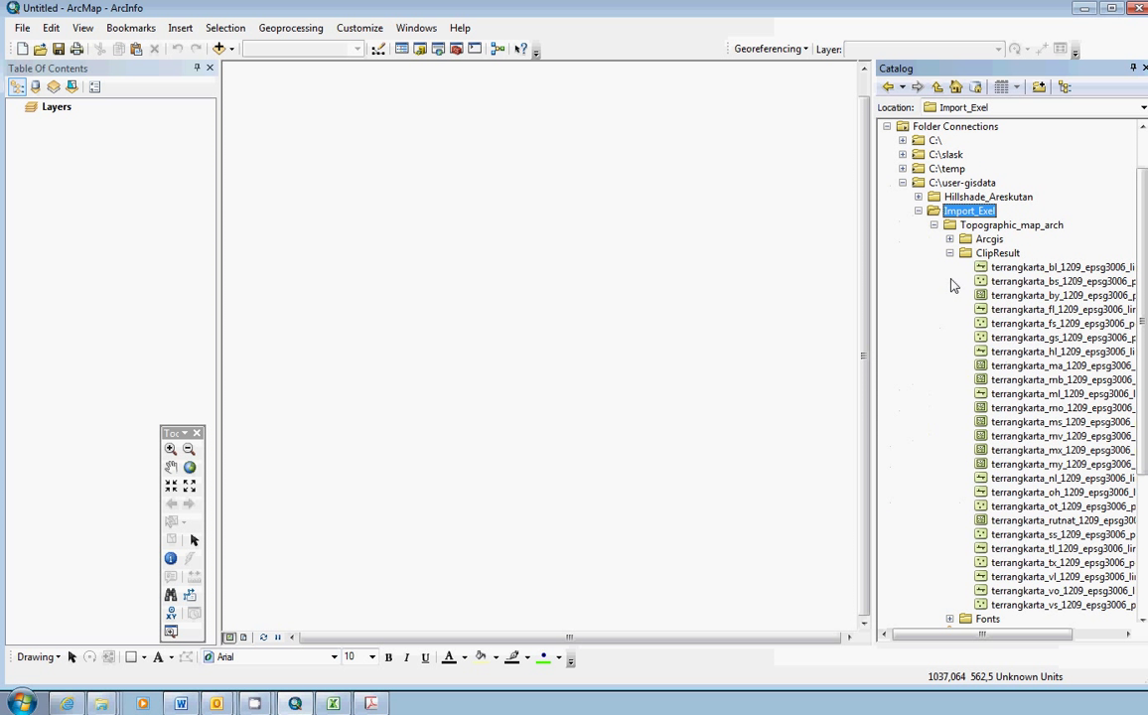
left_click(949, 253)
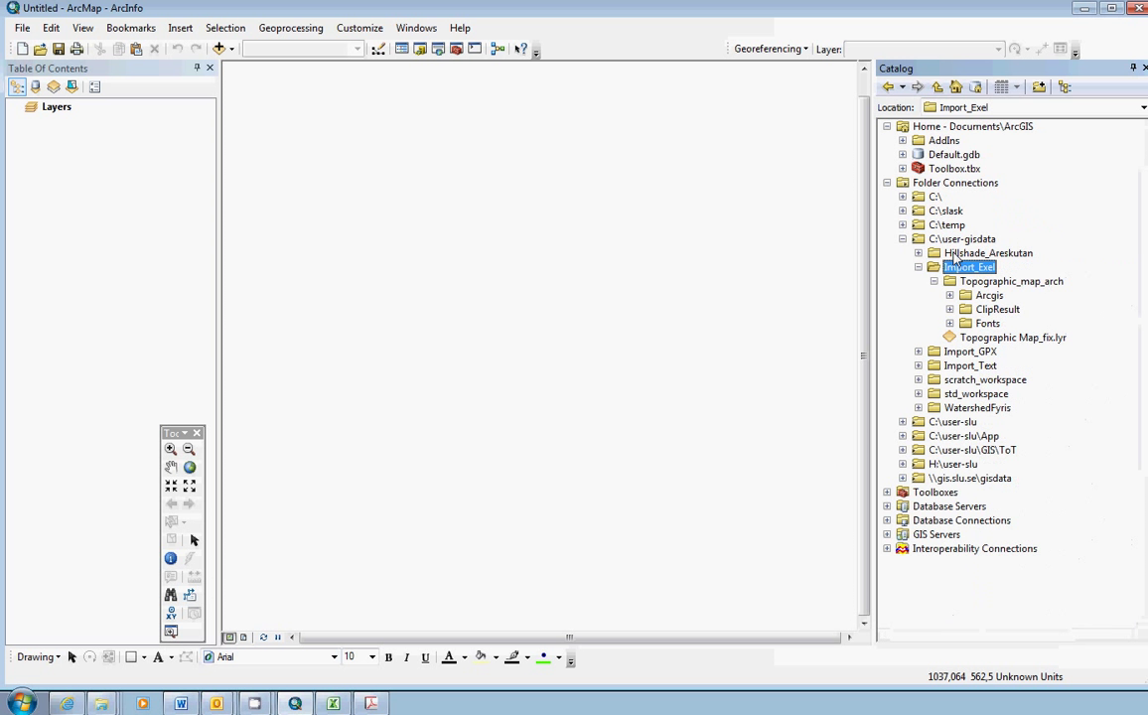
left_click(917, 267)
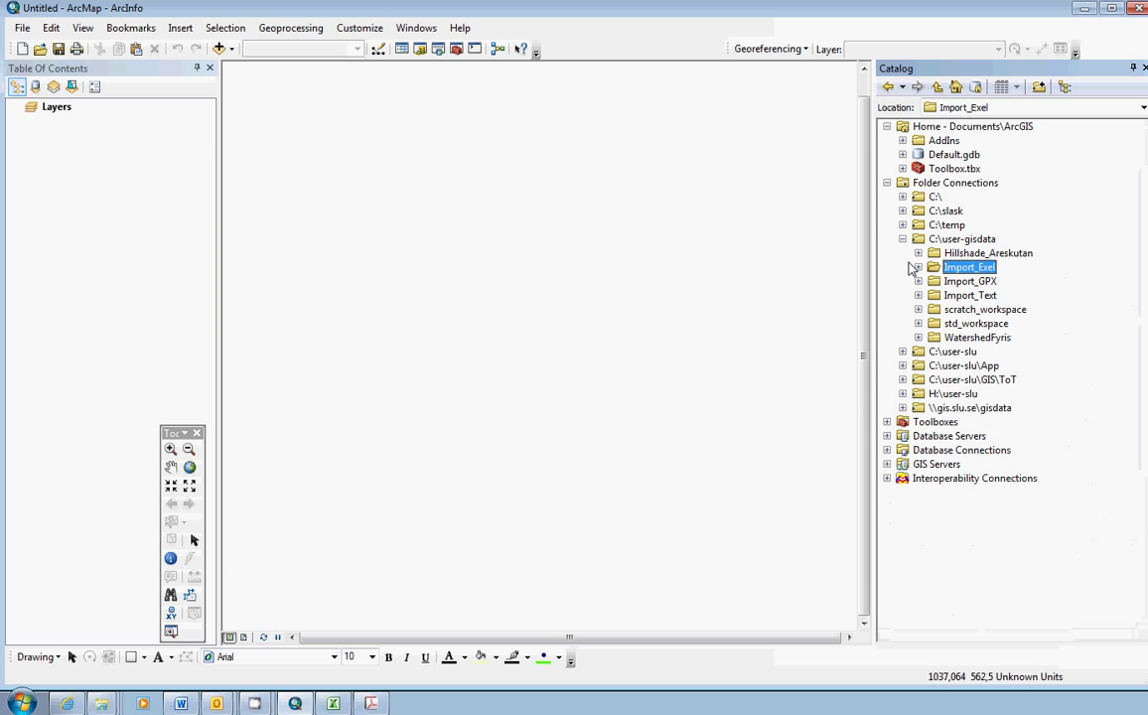
left_click(917, 267)
left_click(933, 280)
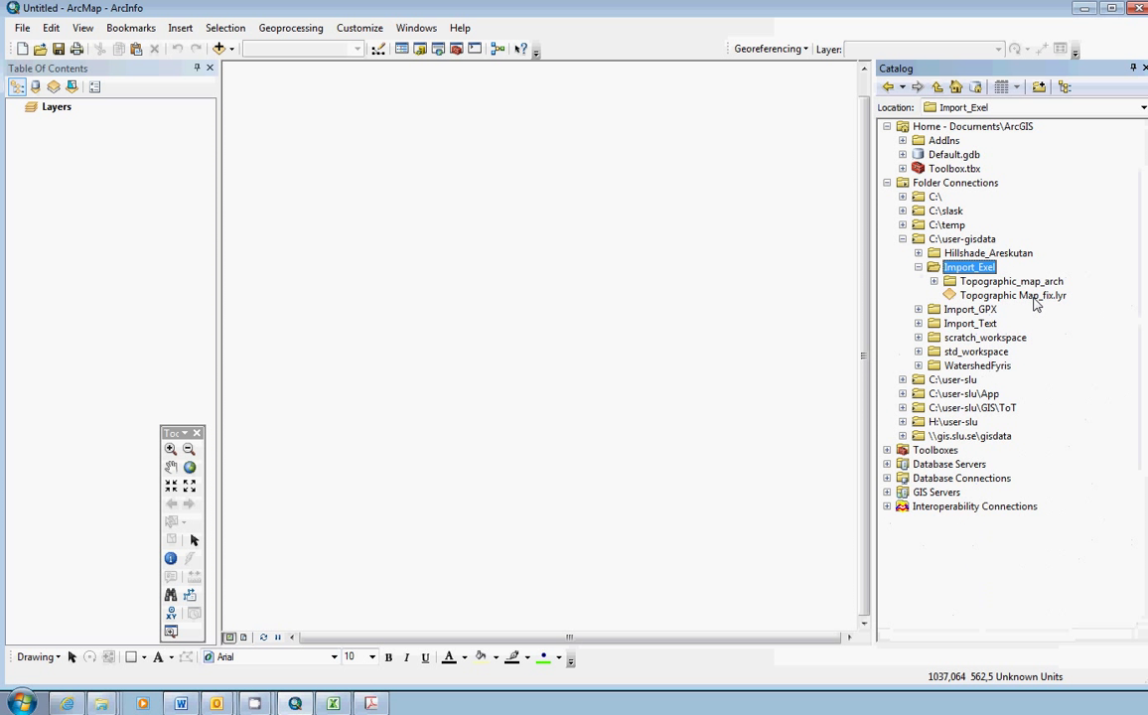
left_click(961, 296)
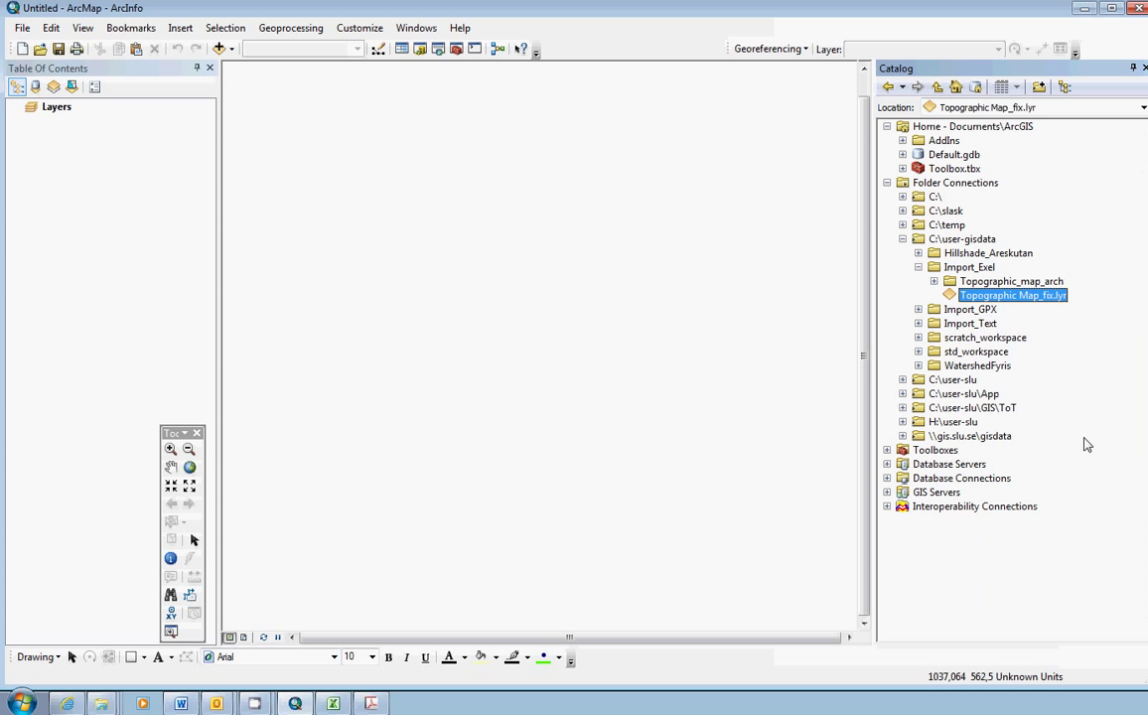
left_click(968, 268)
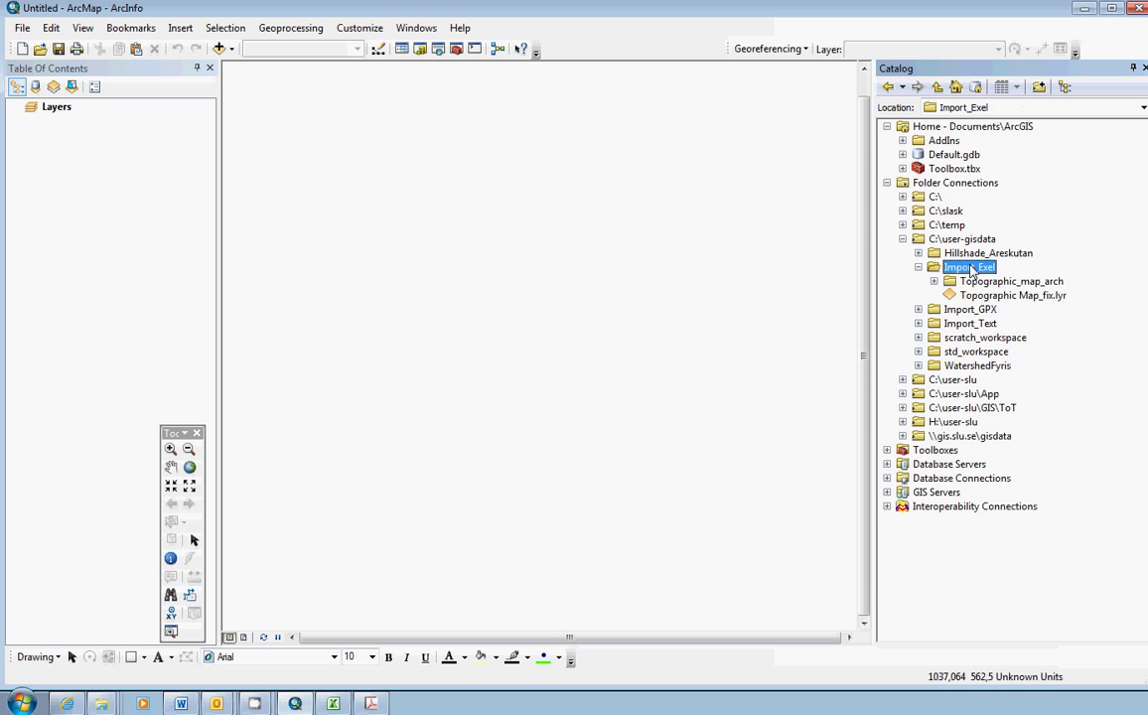
left_click(1034, 297)
- Add Topographic Map_fix.lyr to the map's Layers and select the broken Land areas sublayer
left_click_drag(1033, 302, 72, 155)
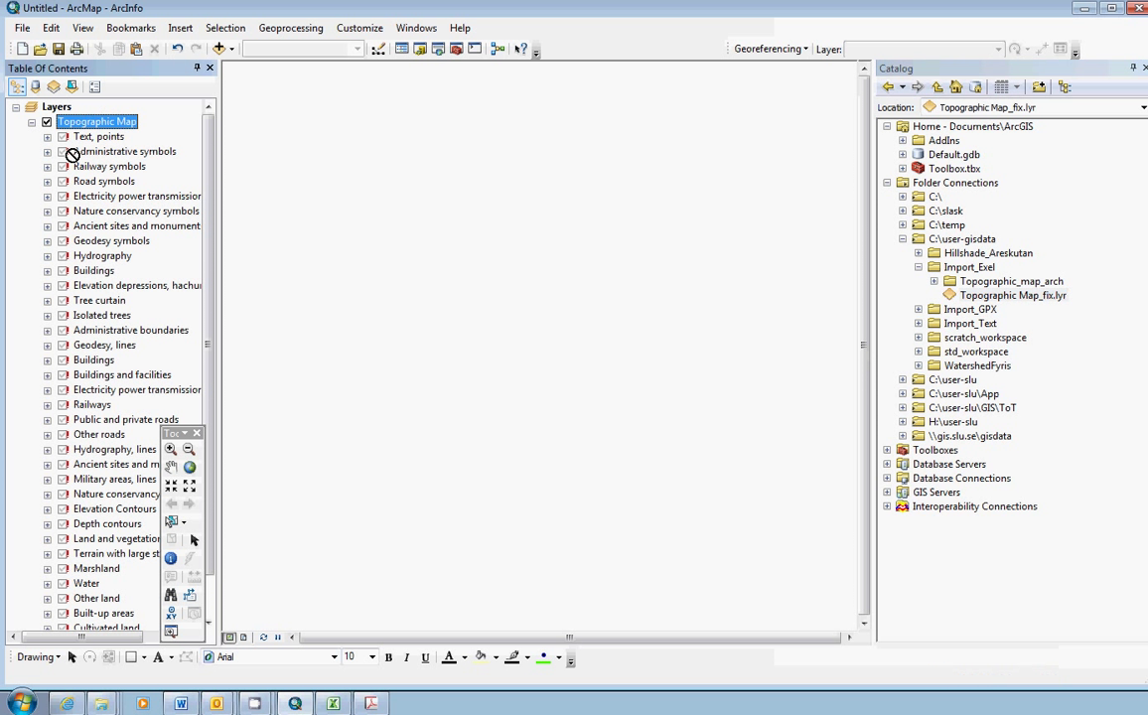
scroll(211, 179, "down", 1)
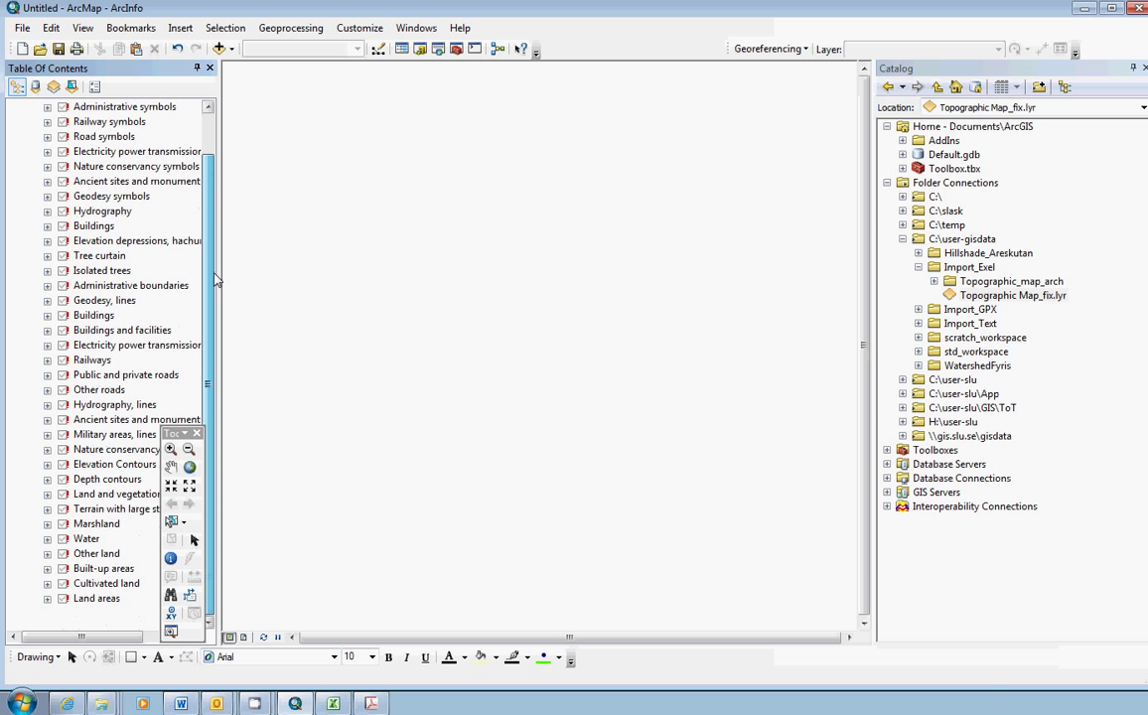
left_click(100, 600)
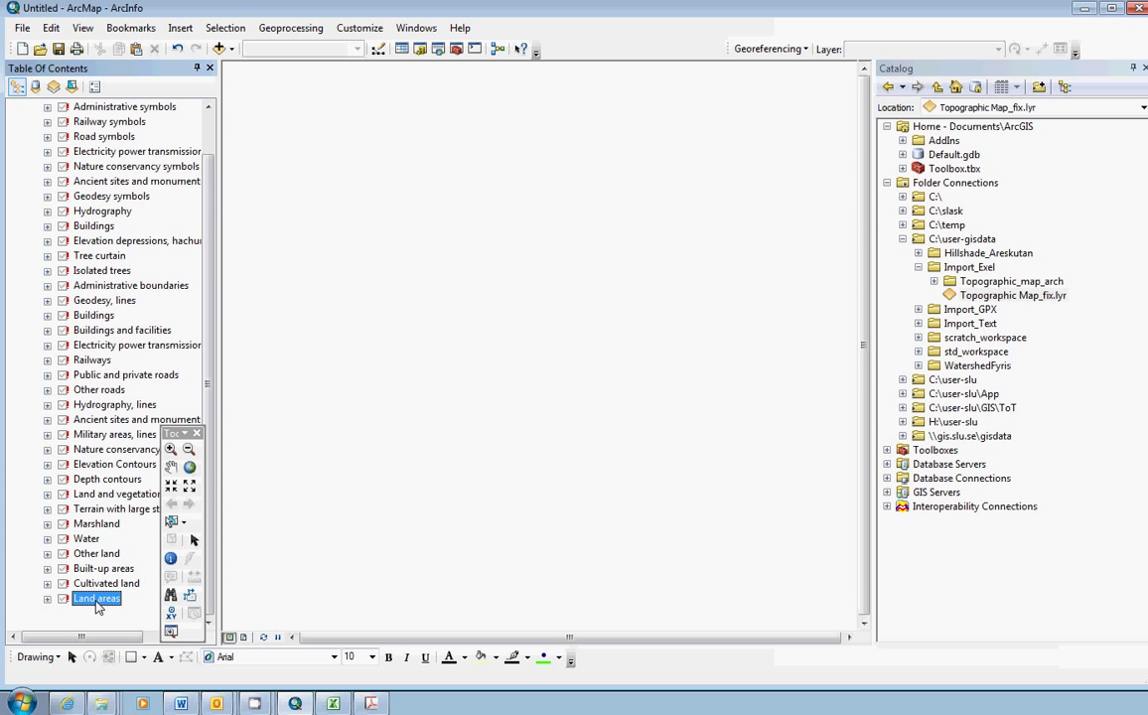
- Start repairing the Land areas data source and browse to the Import_Exel folder
right_click(97, 604)
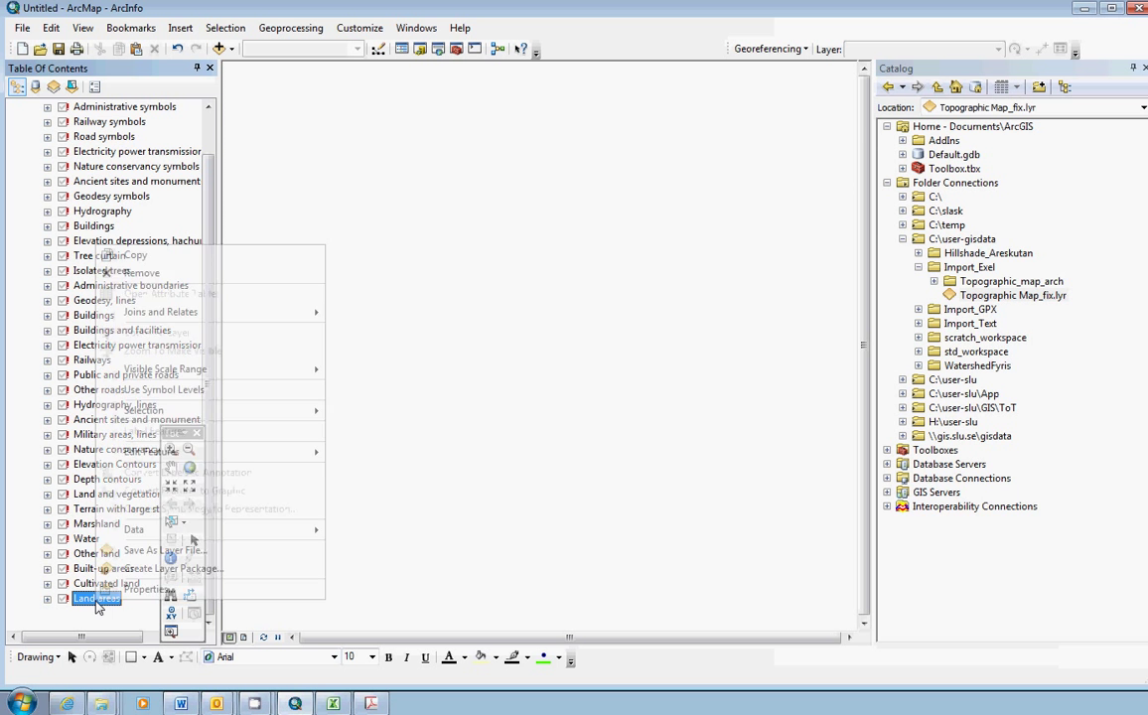
mouse_move(194, 536)
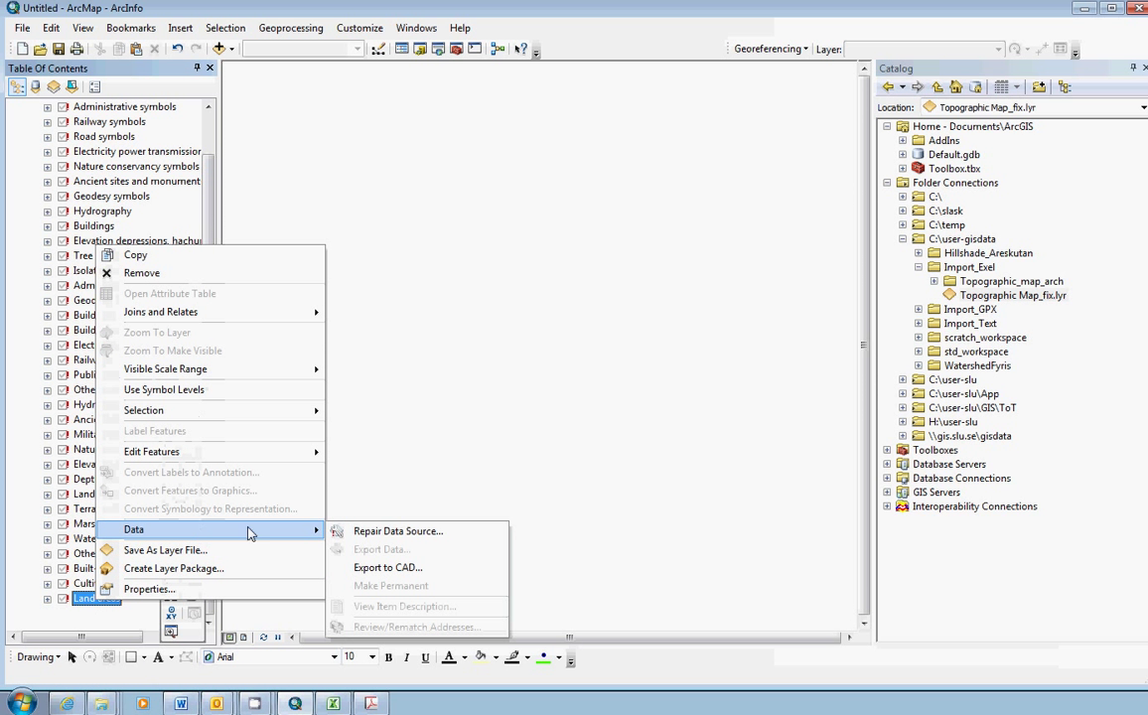
left_click(397, 531)
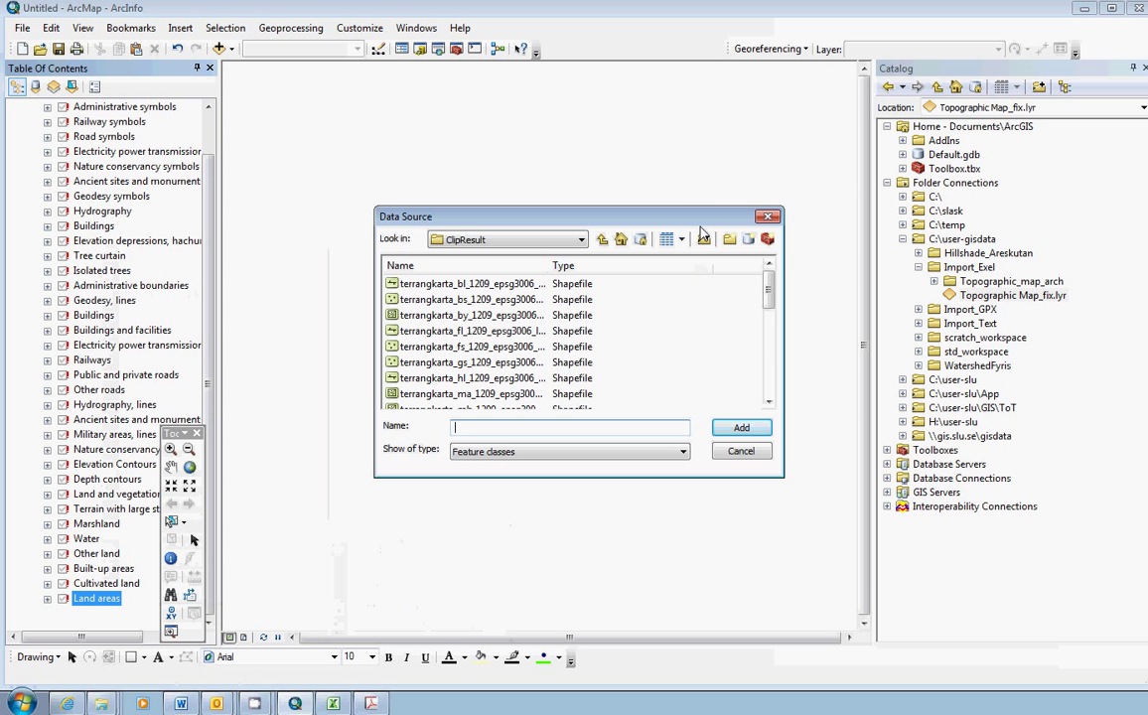
left_click(581, 239)
left_click_drag(584, 330, 592, 268)
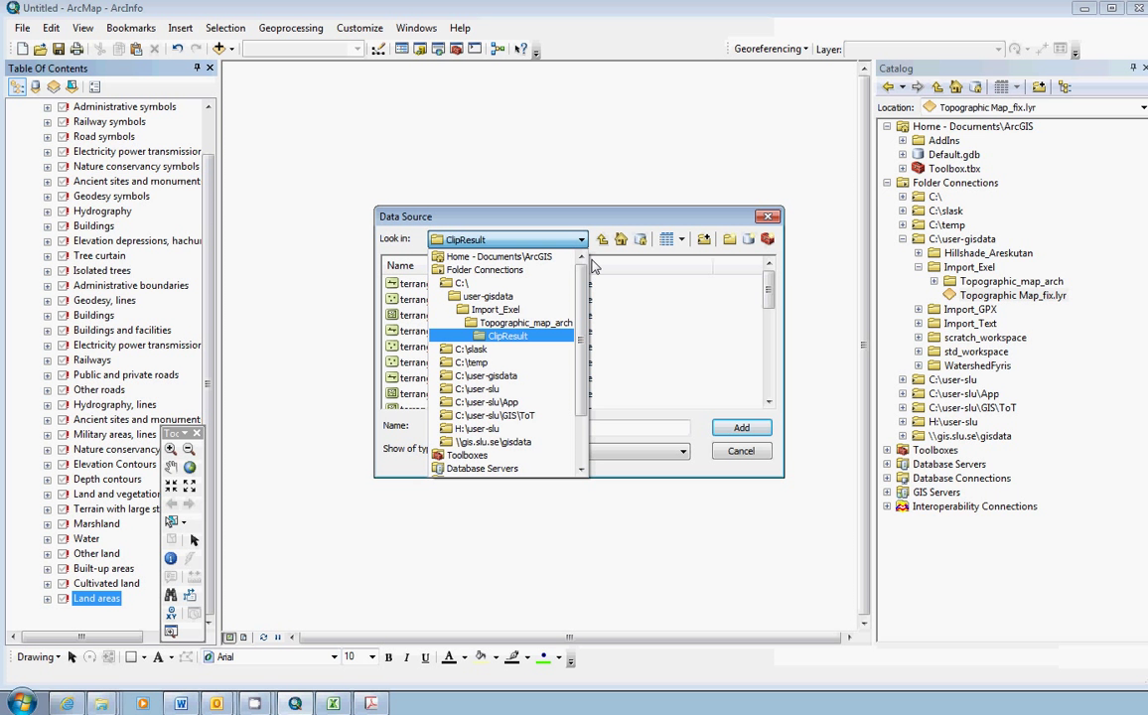
left_click(494, 309)
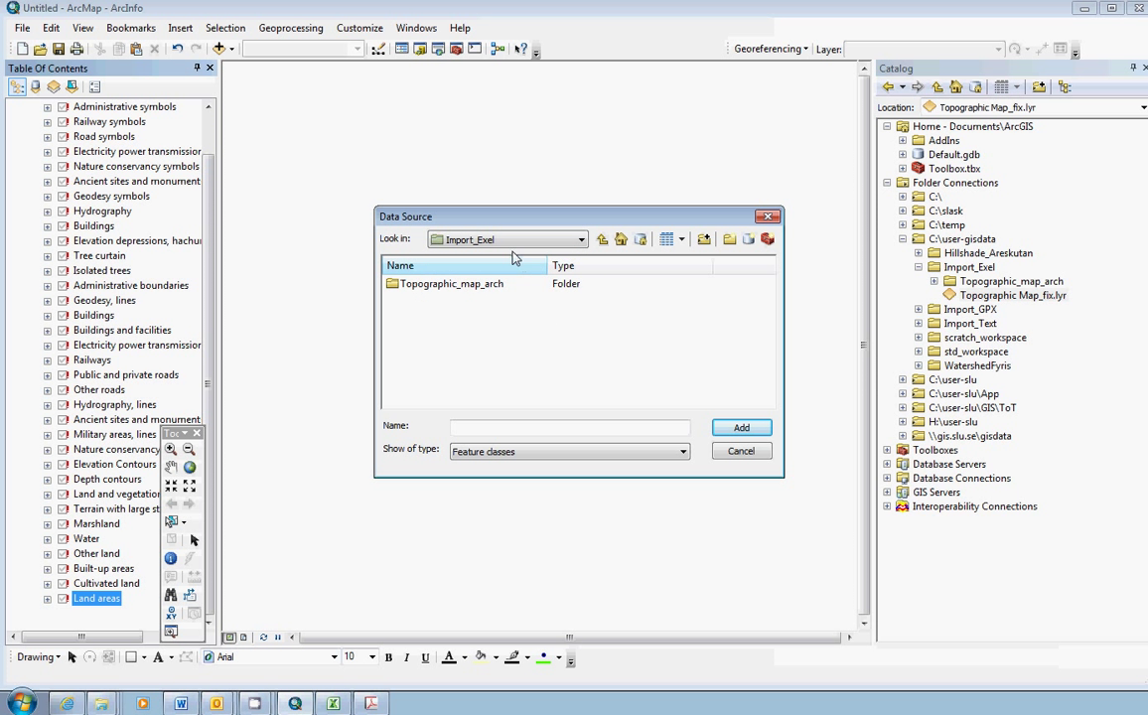
left_click(437, 284)
- Go into Topographic_map_arch\ClipResult and pick terrangkarta_my_1209_epsg3006_polygon.shp
left_click(451, 301)
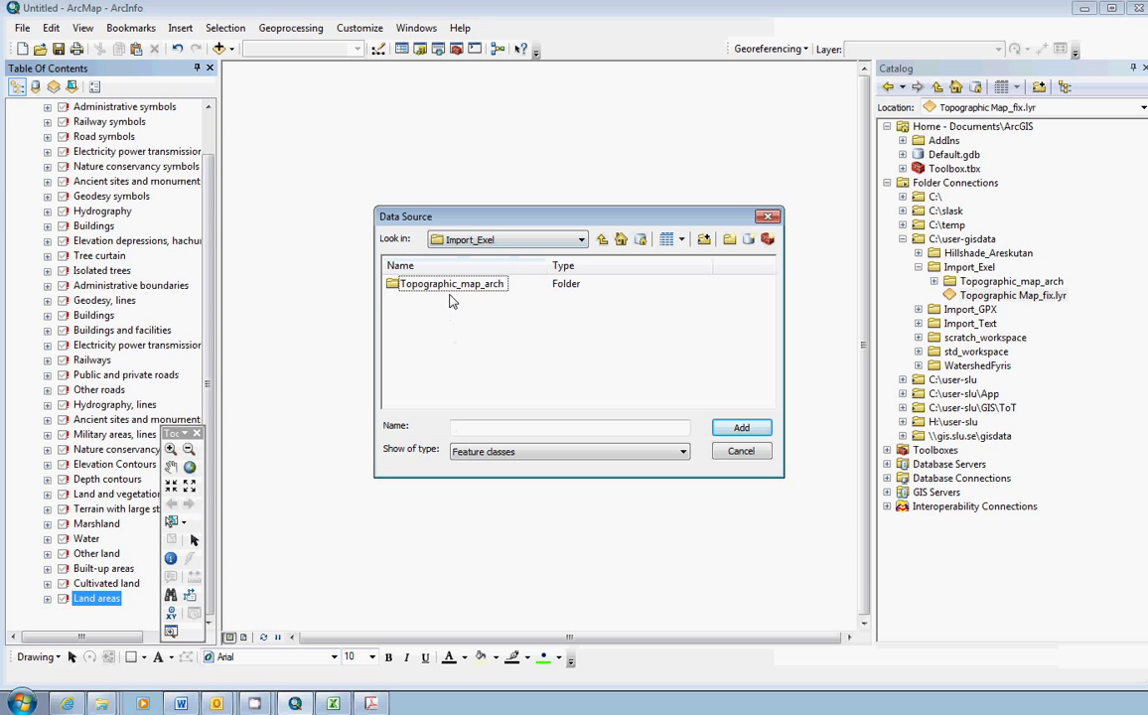
left_click(449, 286)
double_click(449, 286)
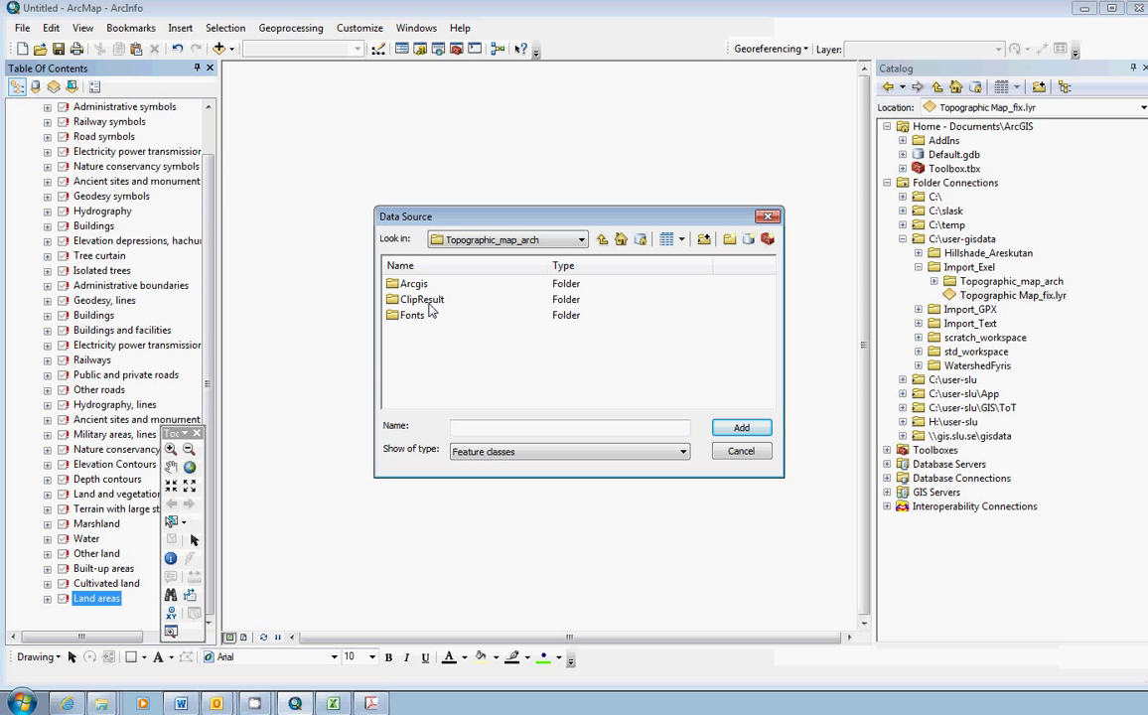
double_click(427, 300)
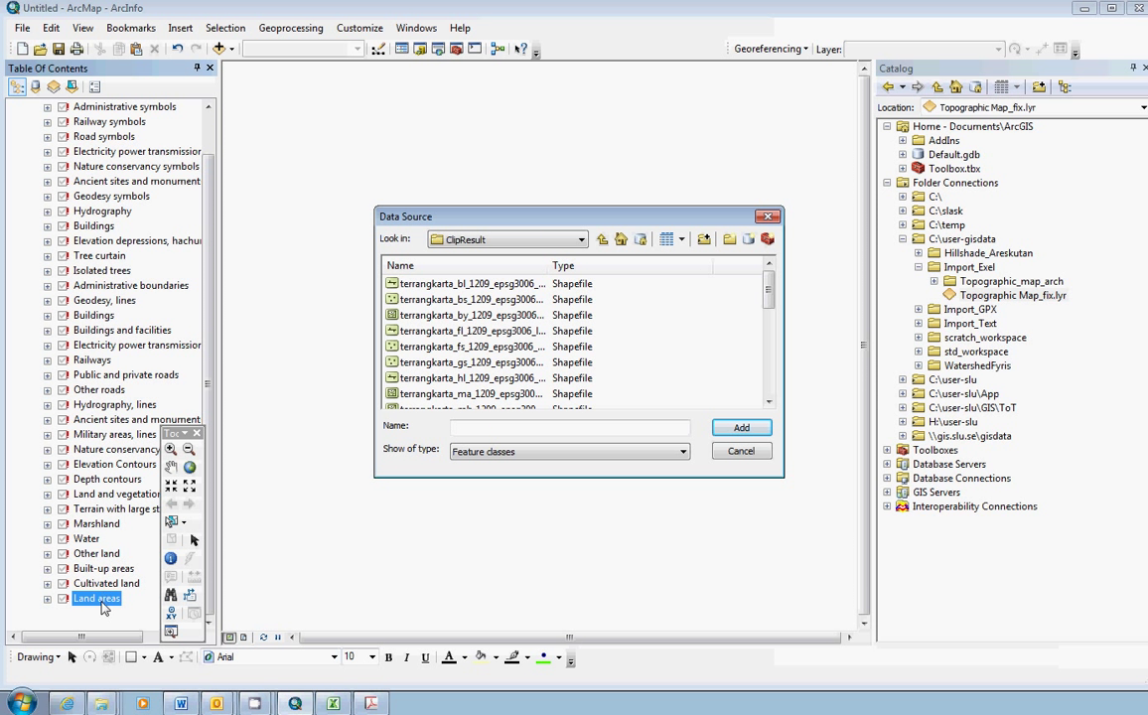
left_click_drag(769, 295, 771, 349)
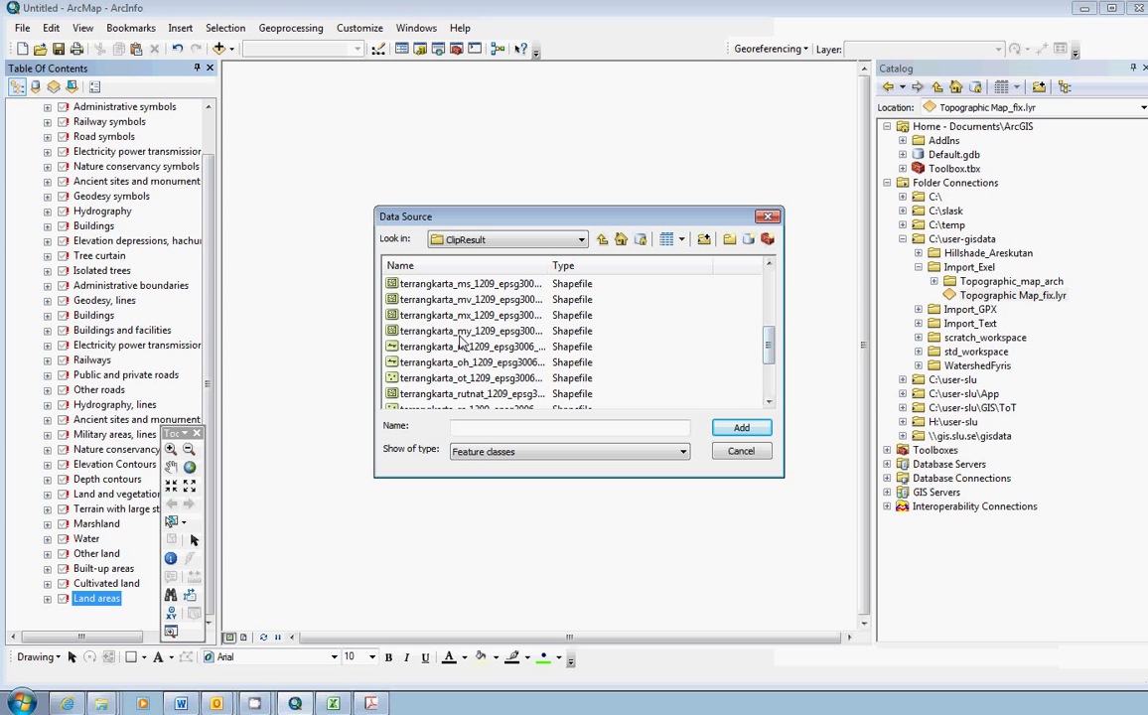
left_click(435, 329)
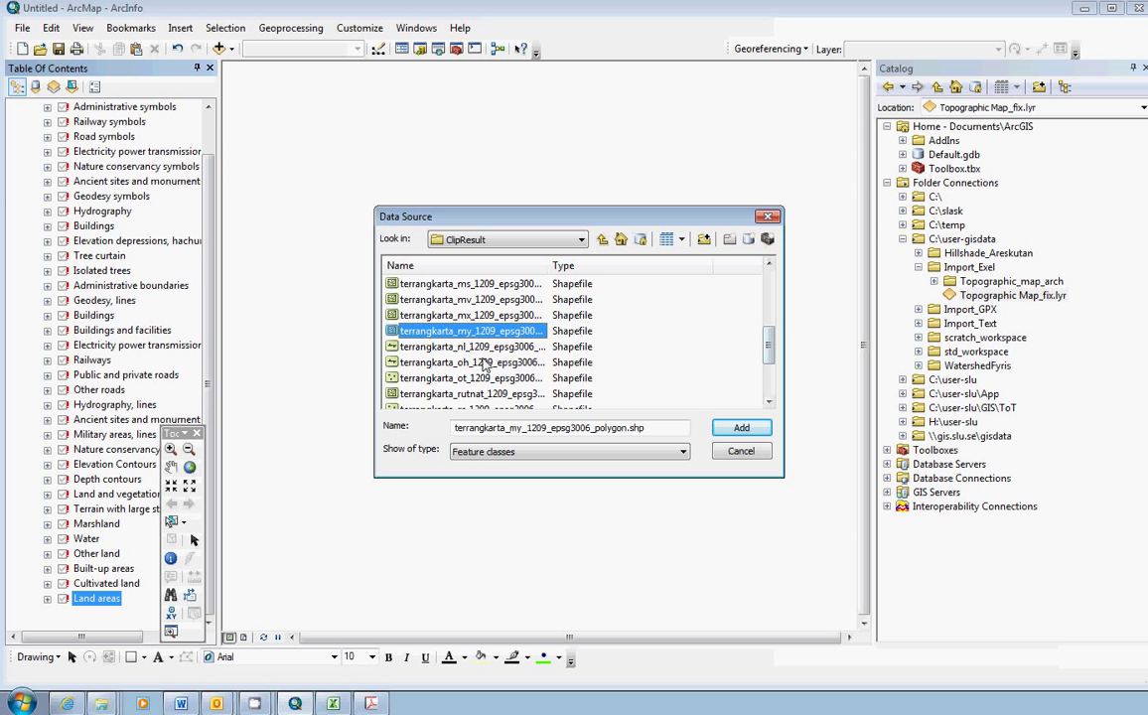
left_click_drag(547, 265, 646, 264)
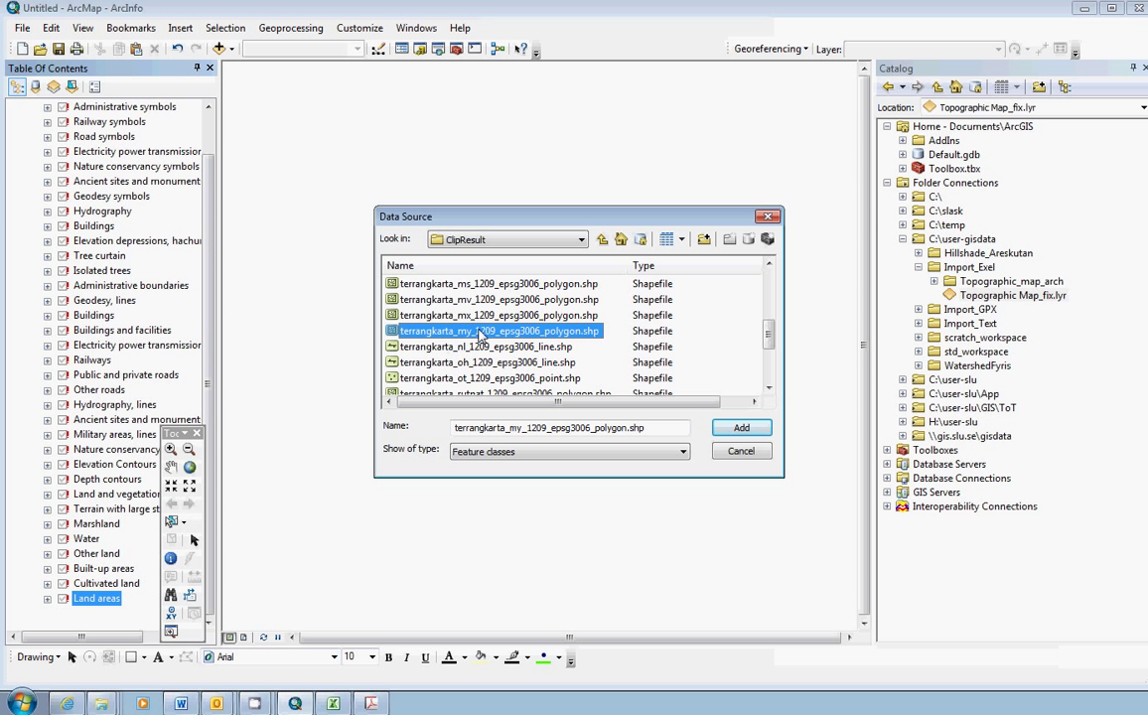
- Confirm the new Land areas data source, zoom to its extent, and minimize ArcMap
left_click(735, 427)
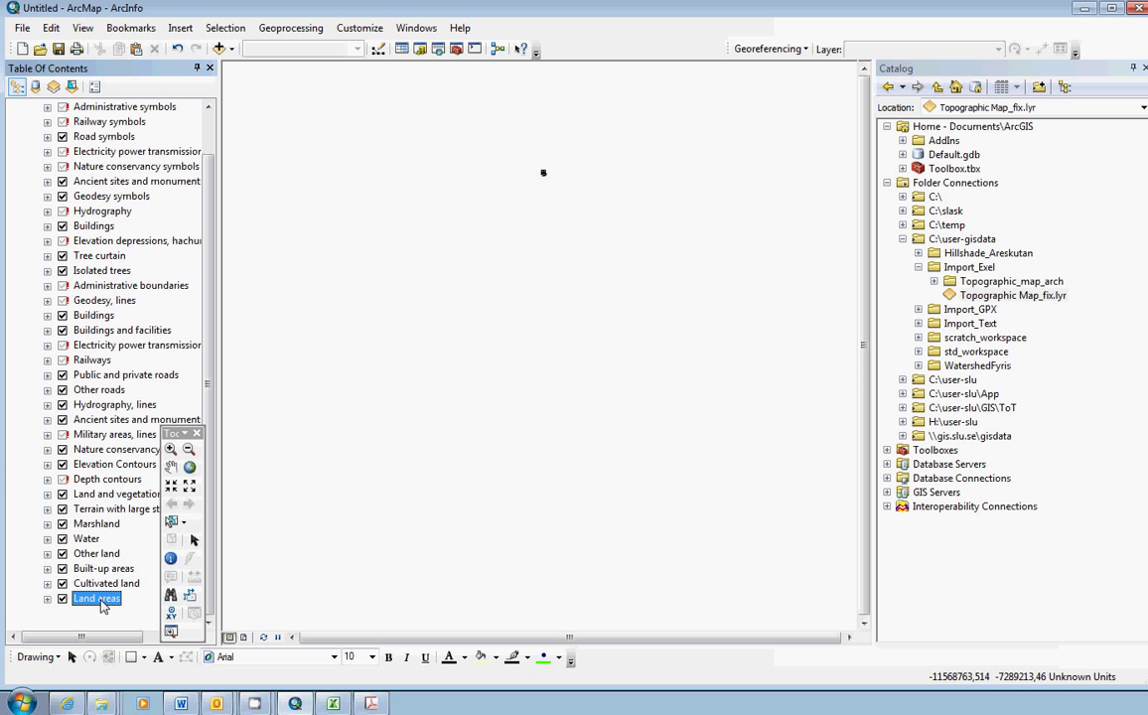
right_click(103, 604)
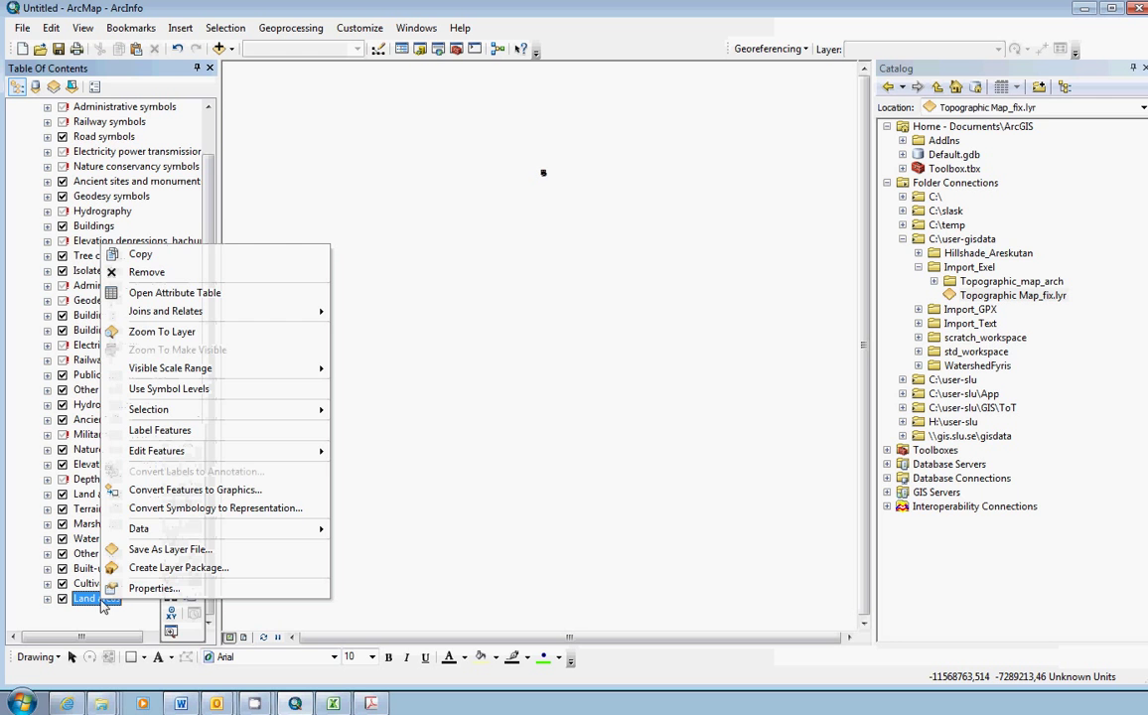
left_click(159, 332)
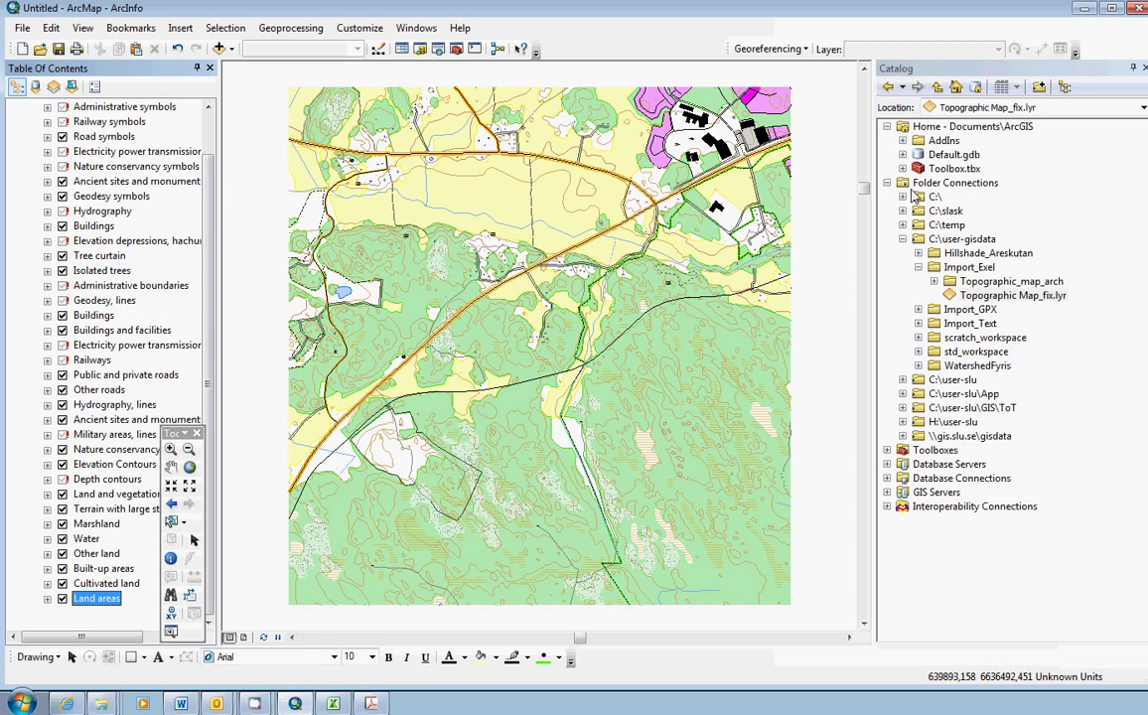
left_click(1087, 10)
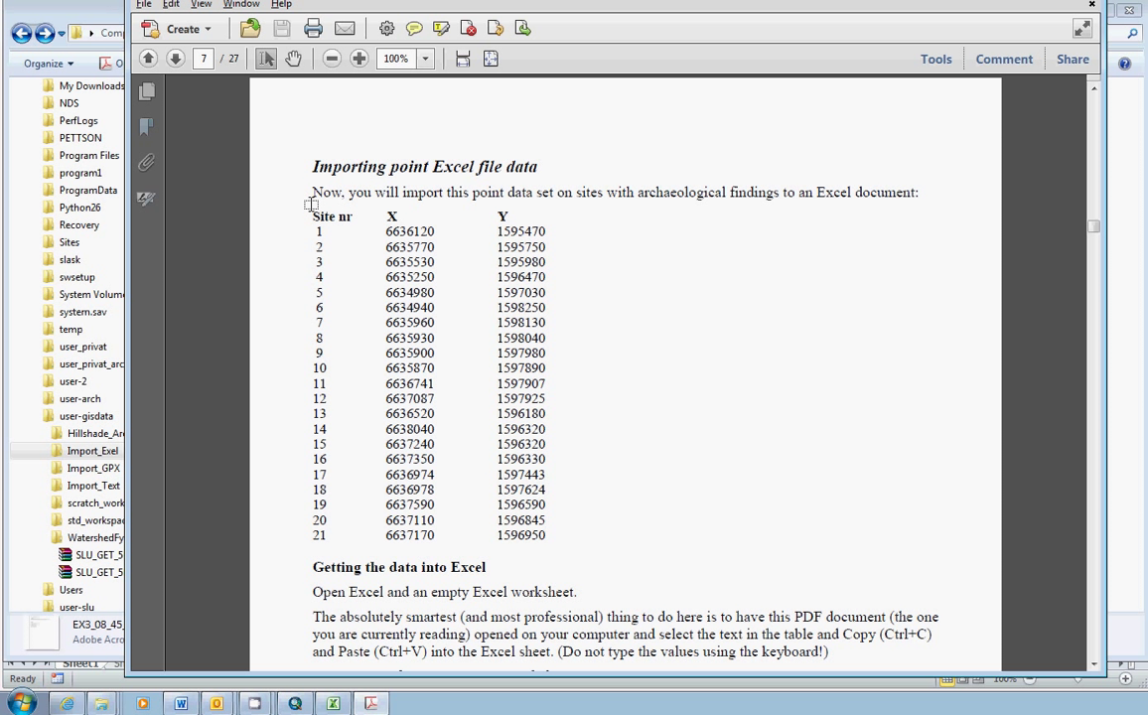
- Select the 21-site table from the Site nr header down to the last Y value
left_click_drag(310, 203, 511, 291)
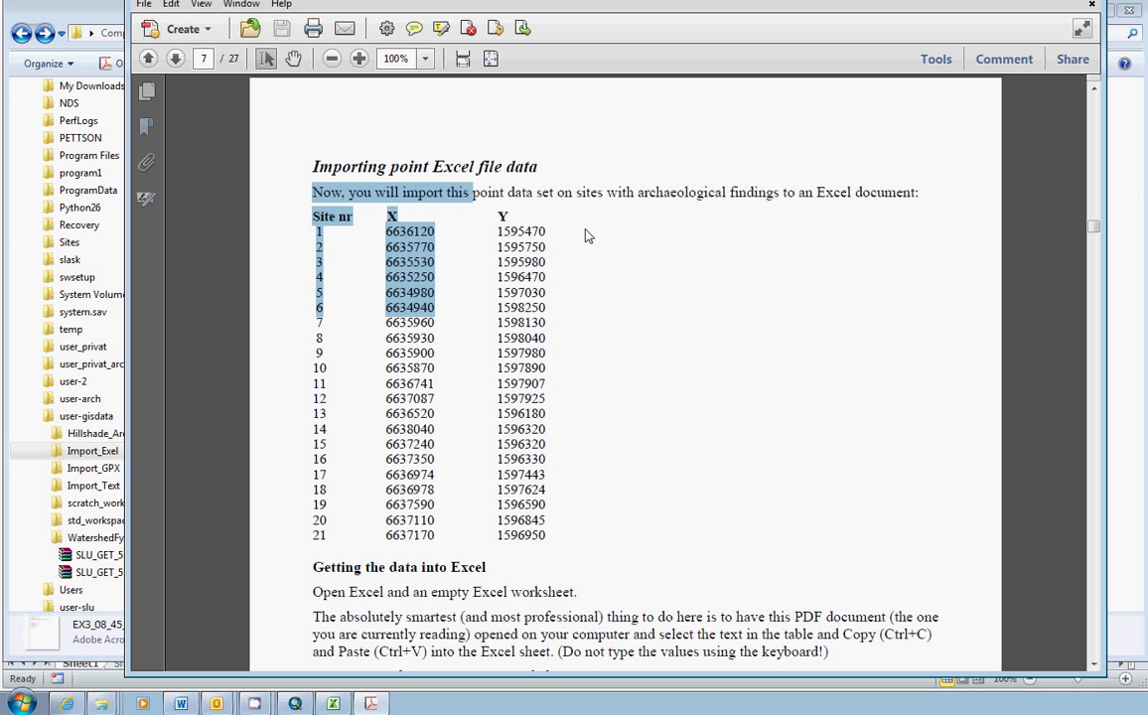
left_click(640, 259)
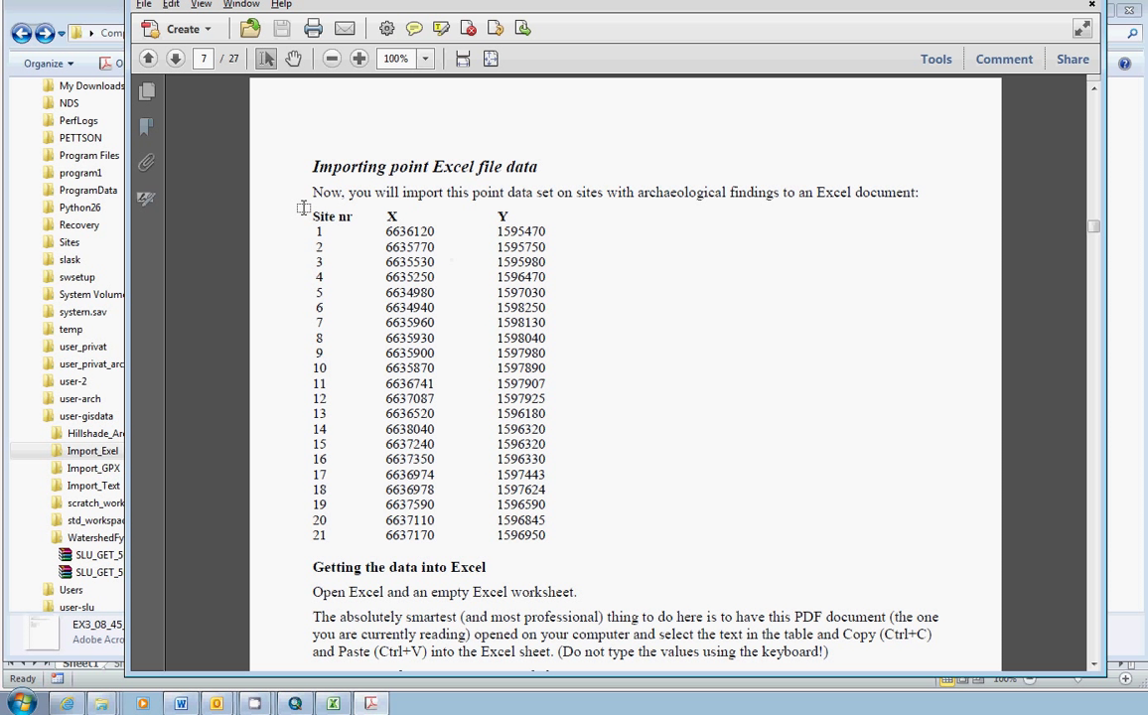
left_click_drag(311, 209, 573, 551)
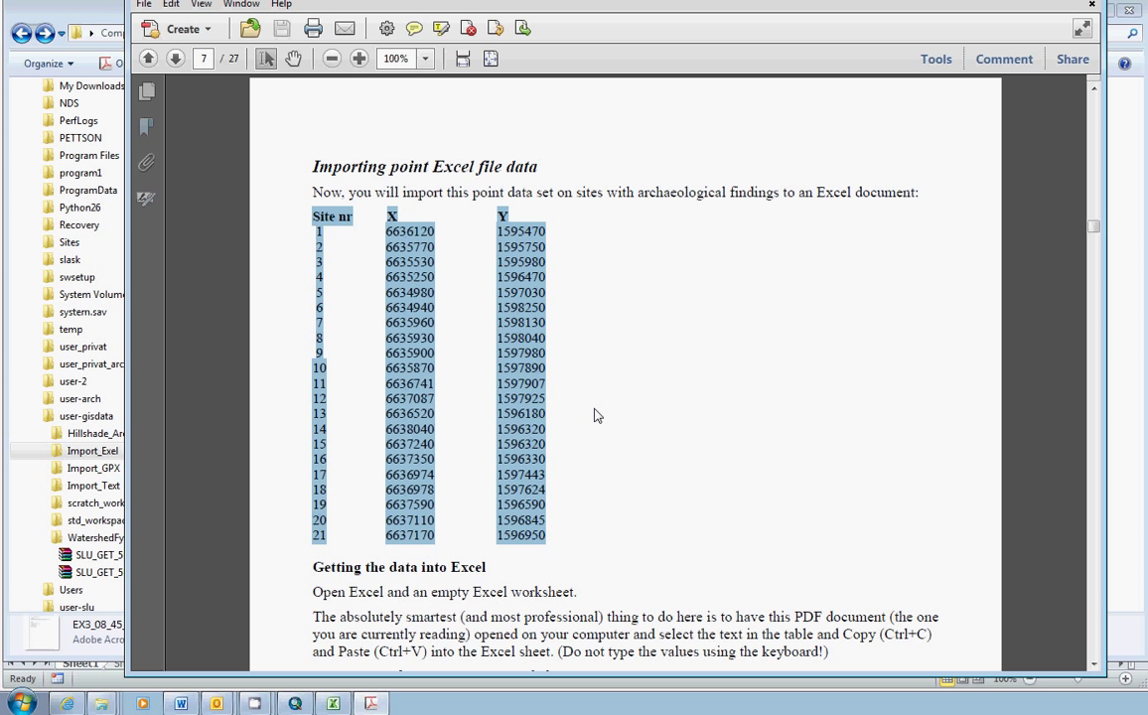
- Copy the site table with formatting and switch to the blank Excel workbook Book1
right_click(510, 236)
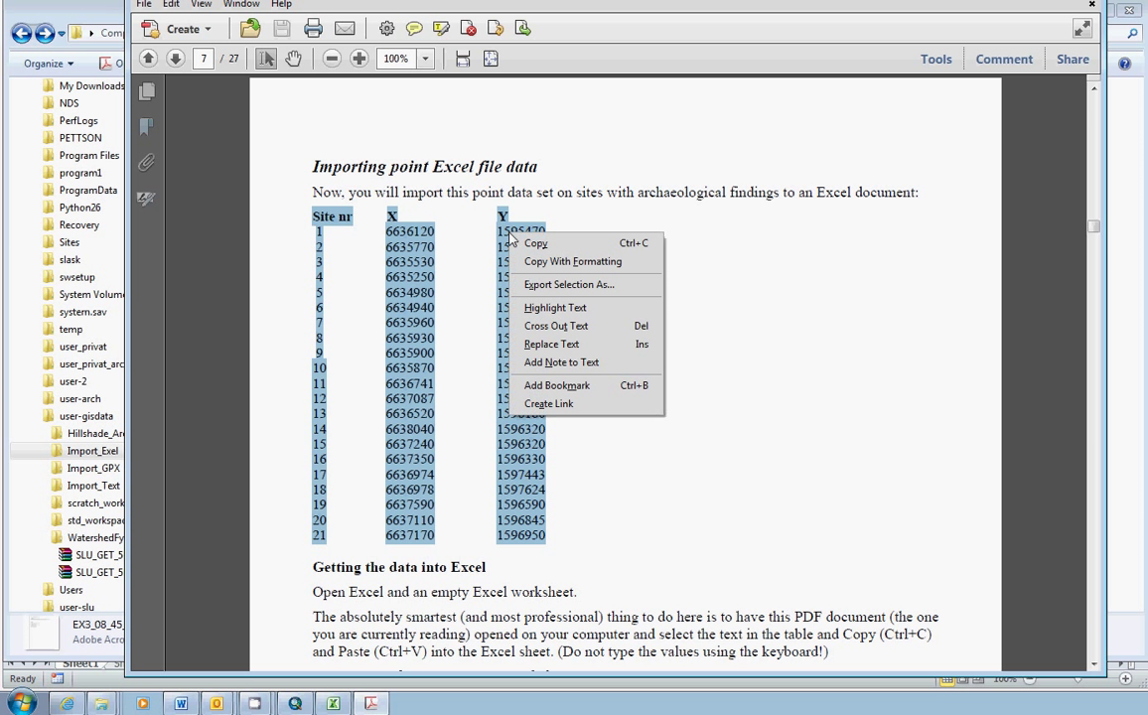
left_click(641, 263)
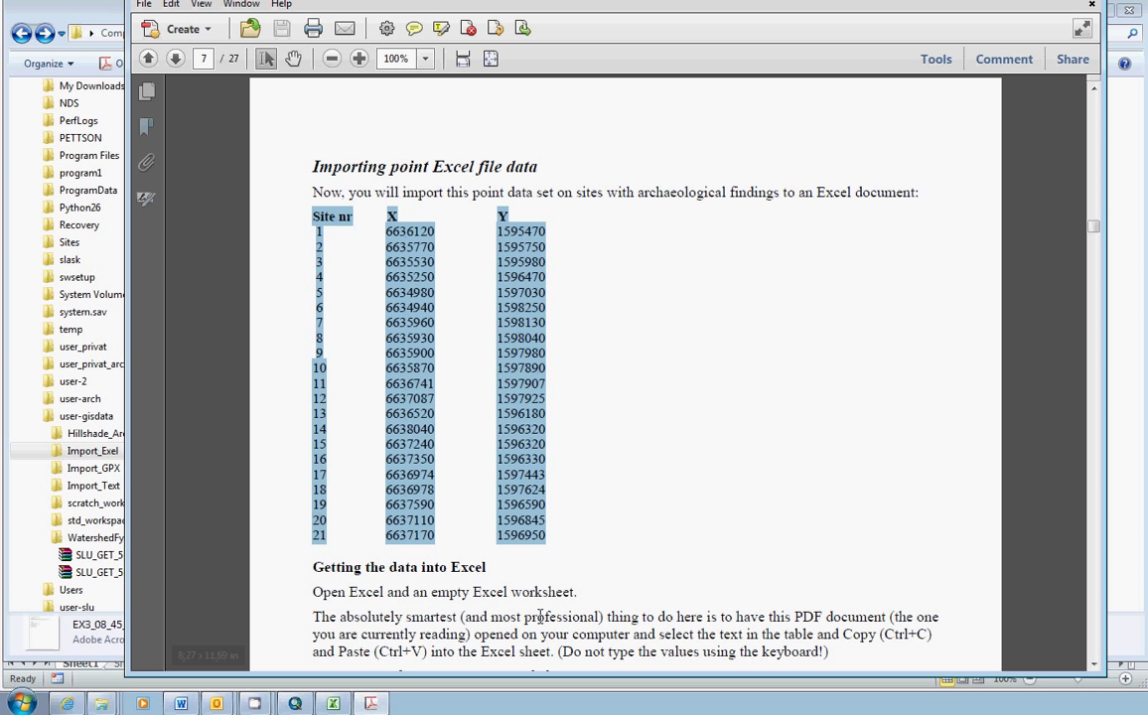
key("alt+Tab")
key("alt+Tab")
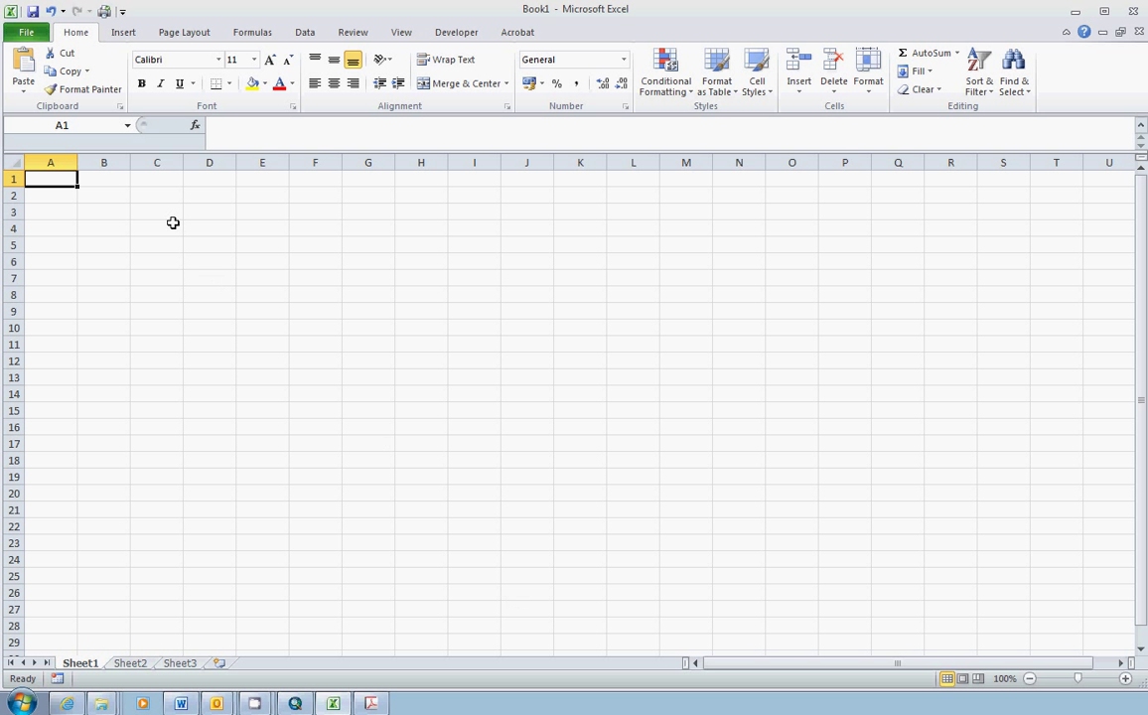
- Paste the copied site table into cell A1 of Sheet1, filling A1:C22
left_click(57, 208)
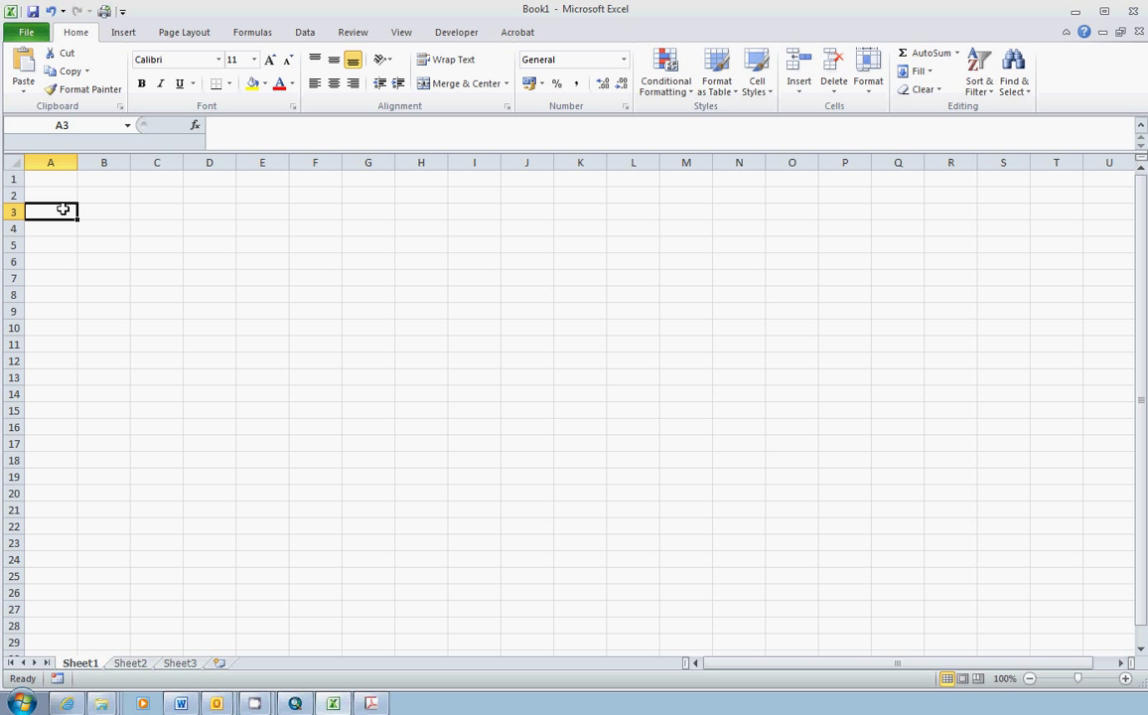
left_click(55, 181)
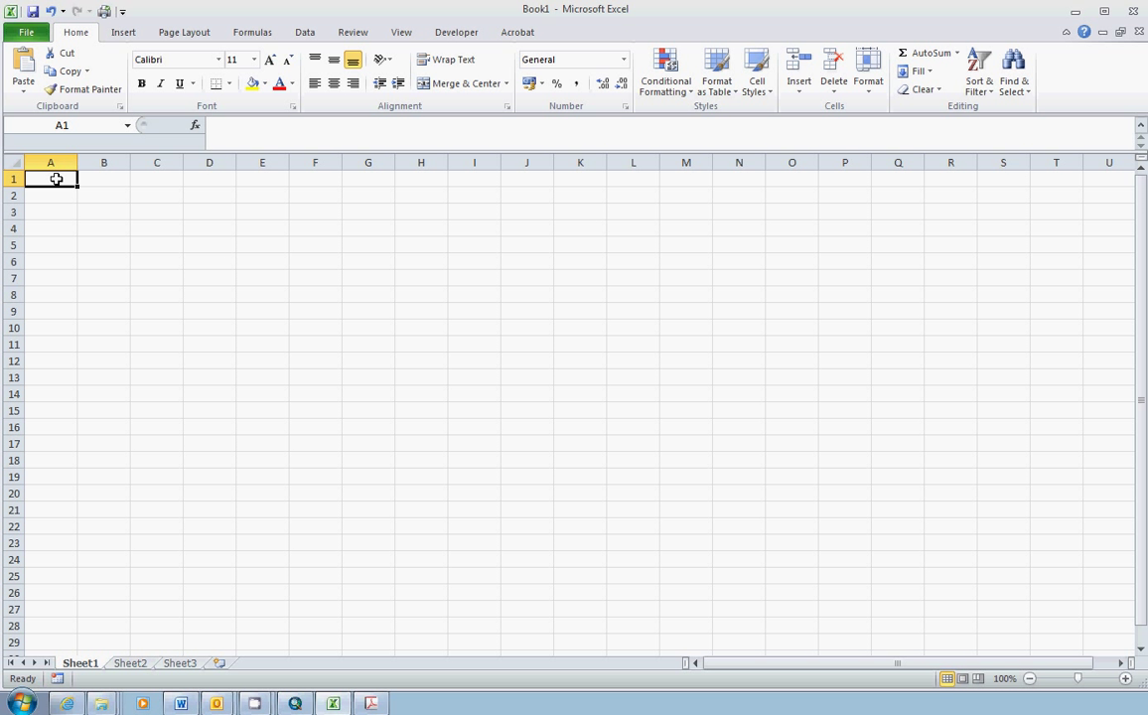
left_click(29, 65)
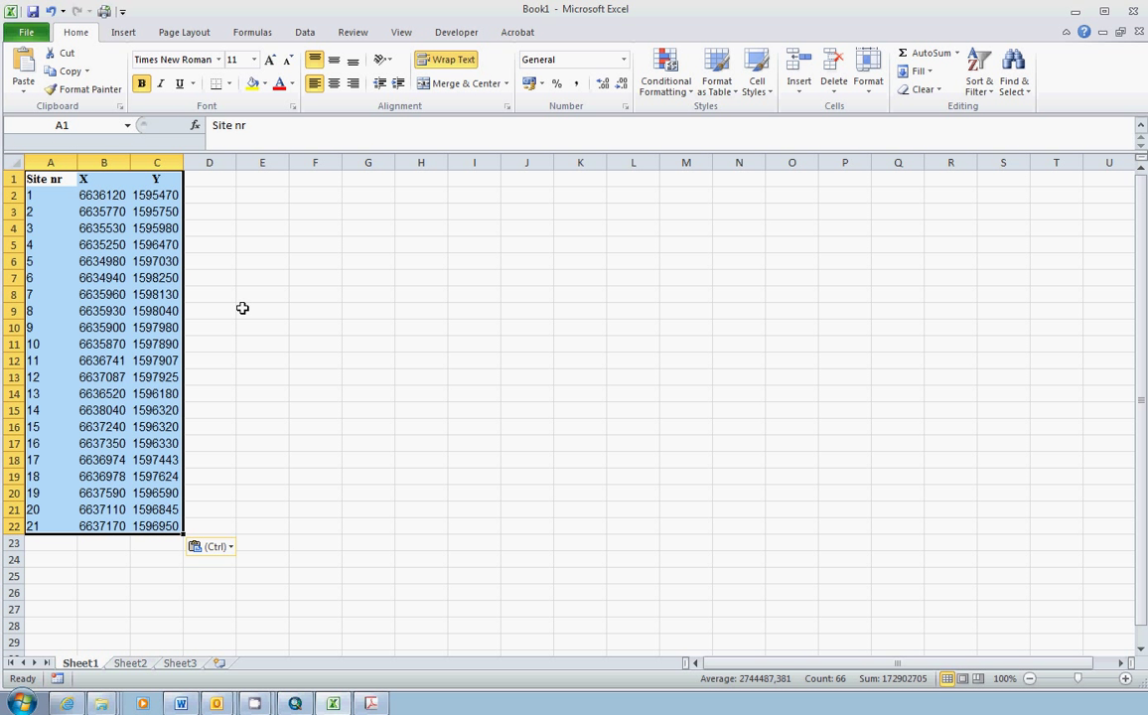
- Check the pasted values for sites 1 to 4, including site 4's X value 6635250
left_click(155, 211)
key("Left")
key("Left")
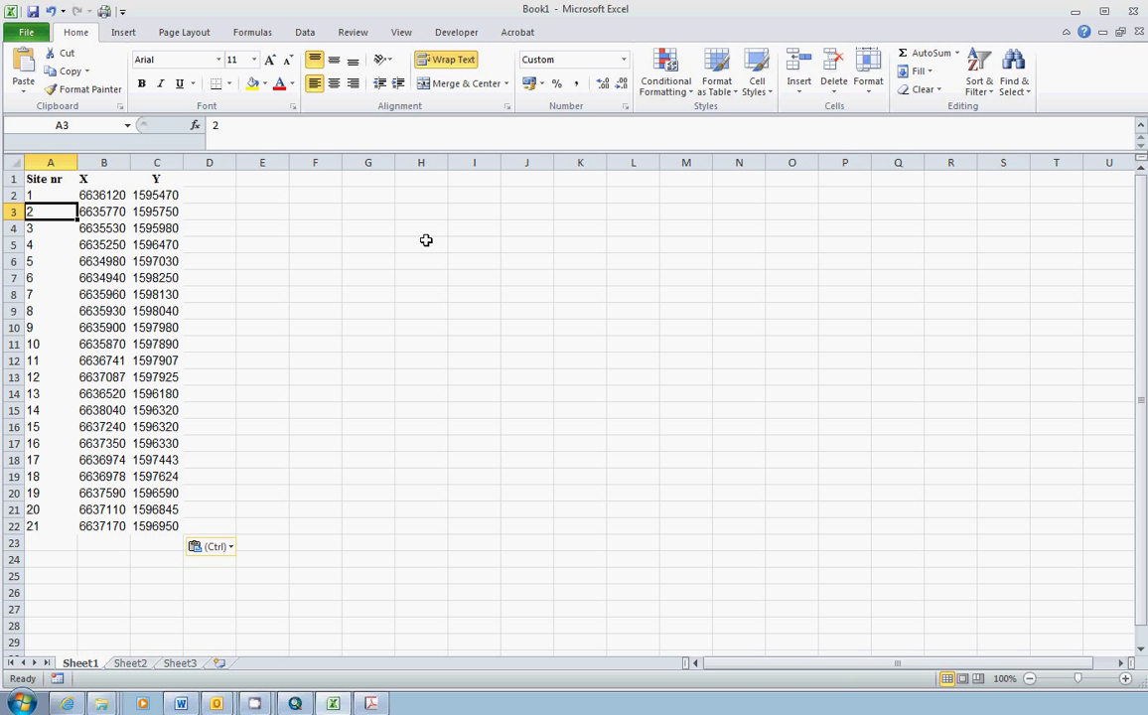
key("Up")
key("Up")
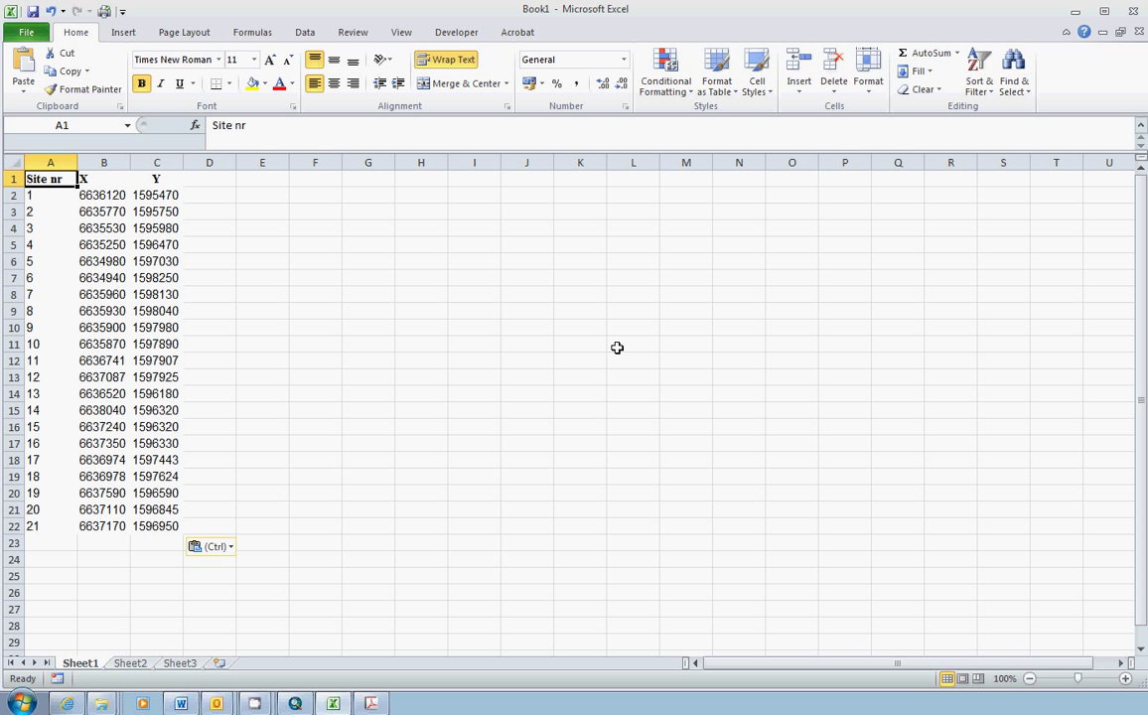
key("Right")
key("Right")
key("Down")
key("Down")
key("Left")
key("Left")
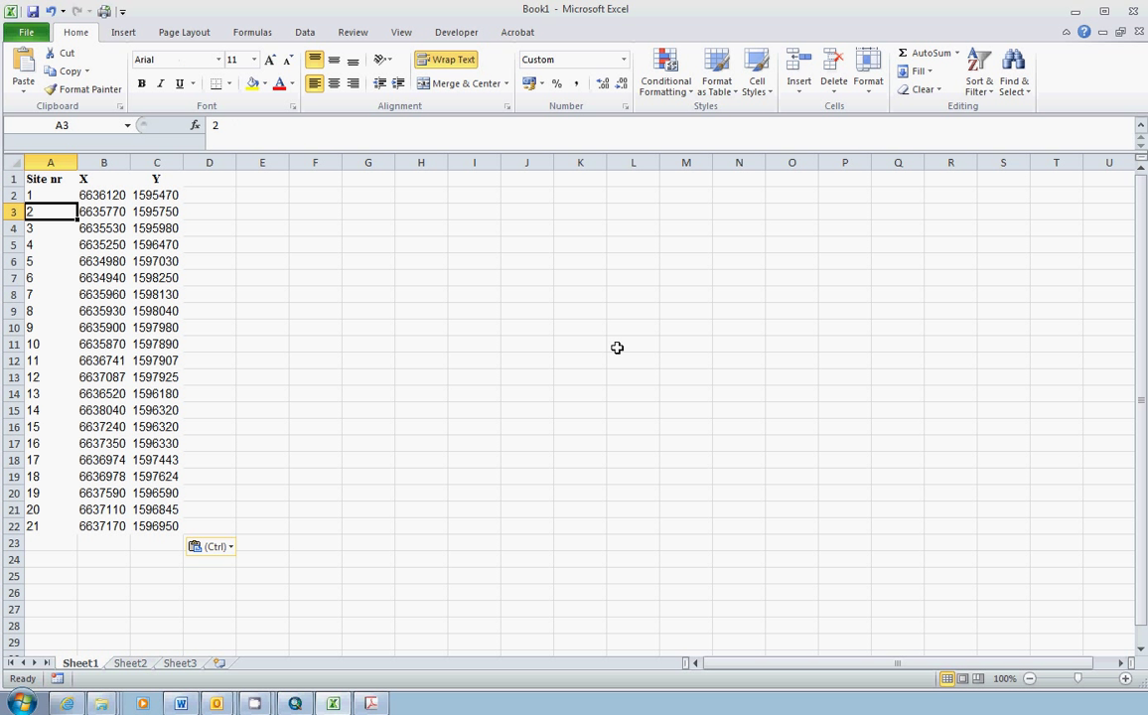
key("Down")
key("Down")
key("Right")
key("Right")
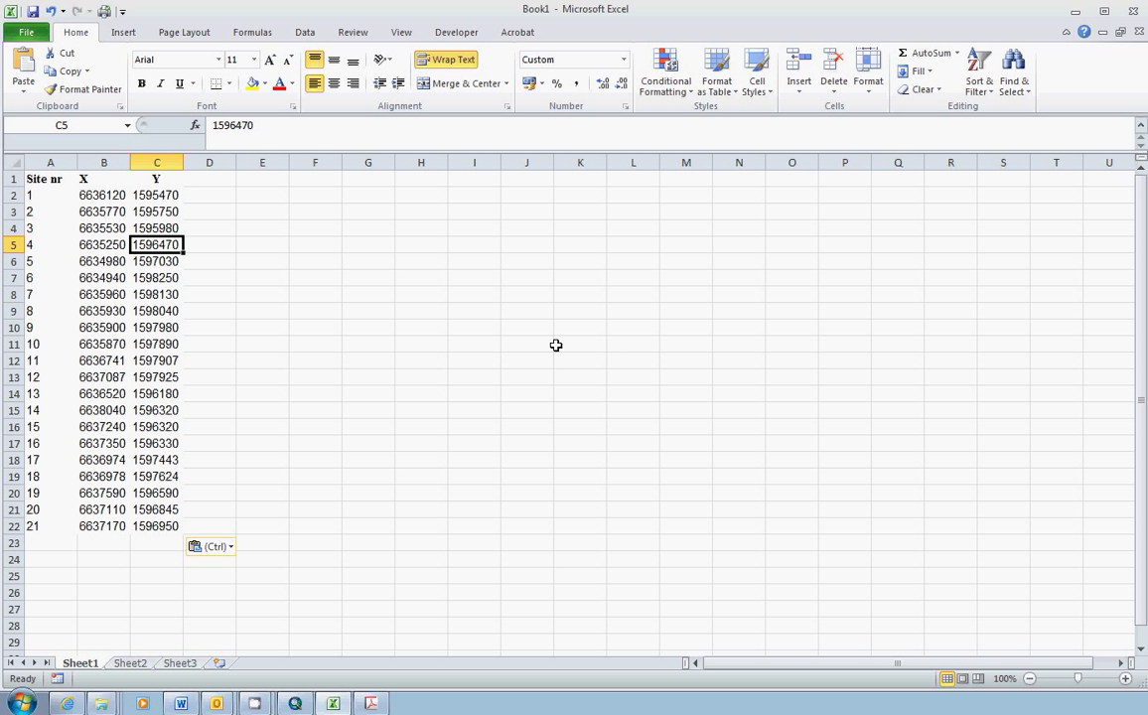
key("Left")
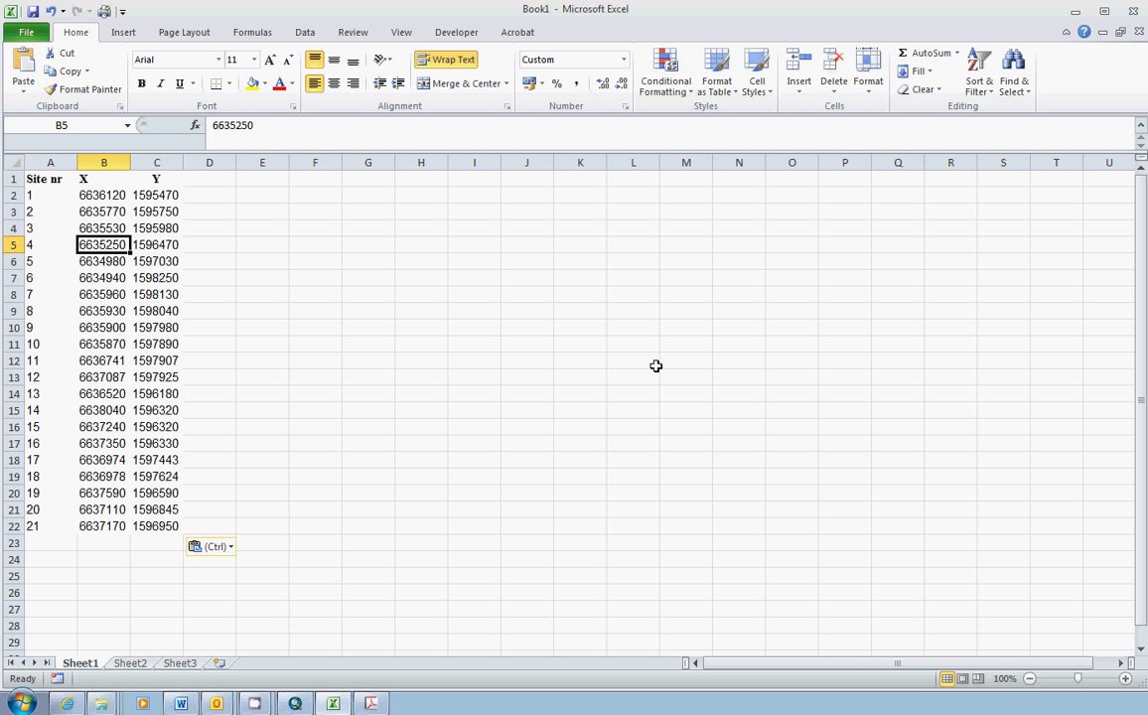
key("Left")
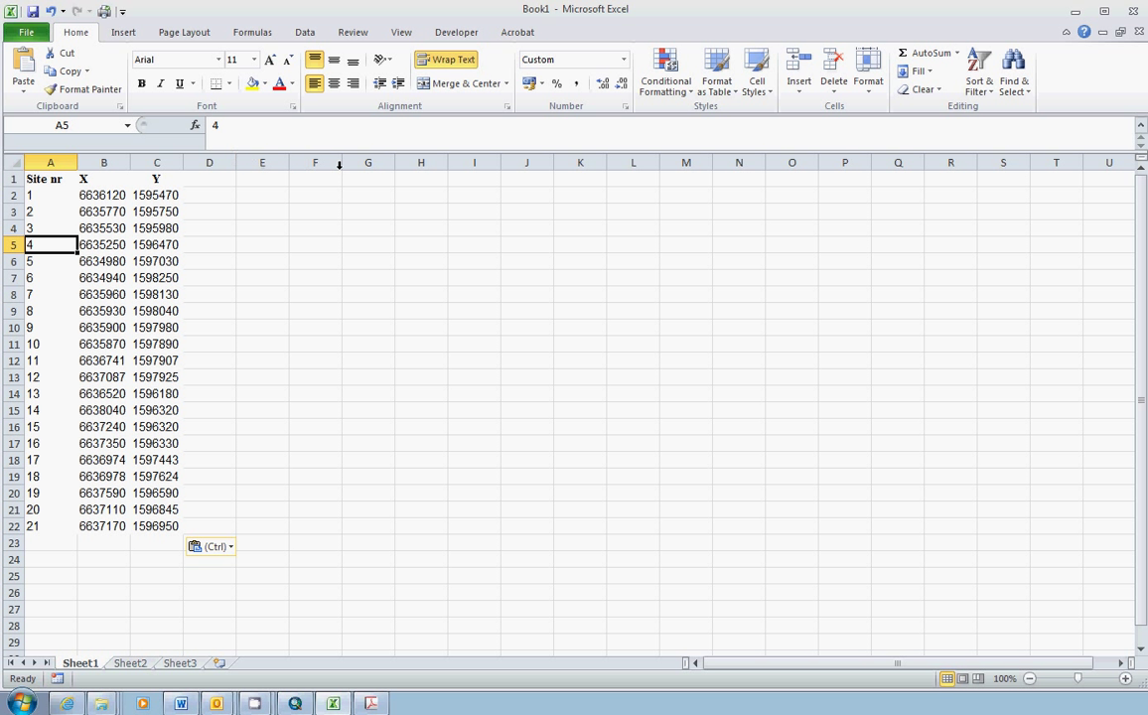
- Verify the remaining rows down to site 21's Y value 1596950, then return to A1
left_click_drag(340, 142, 318, 124)
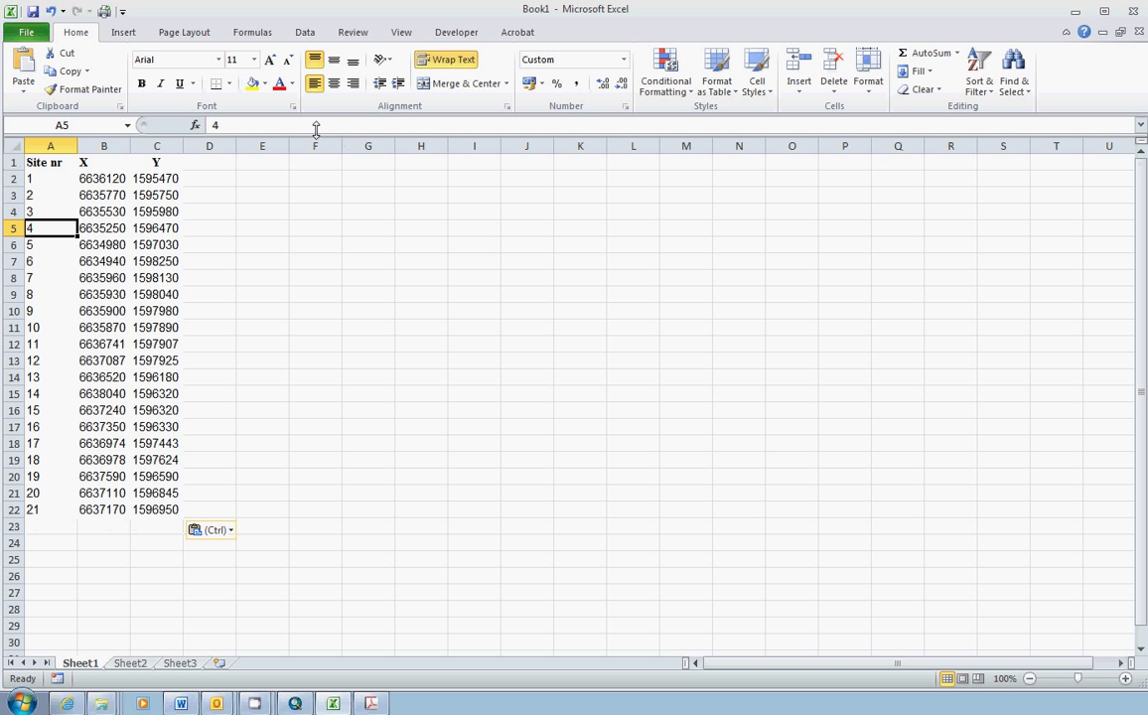
key("Right")
key("Right")
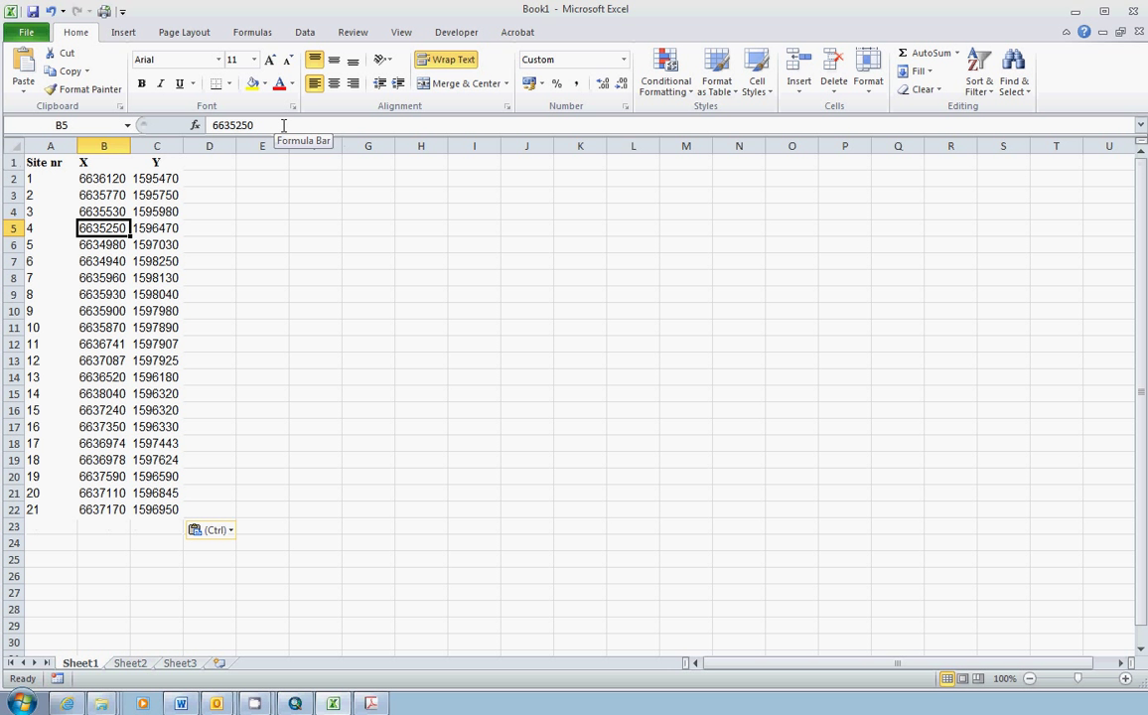
key("Down")
key("Down")
key("Left")
key("Left")
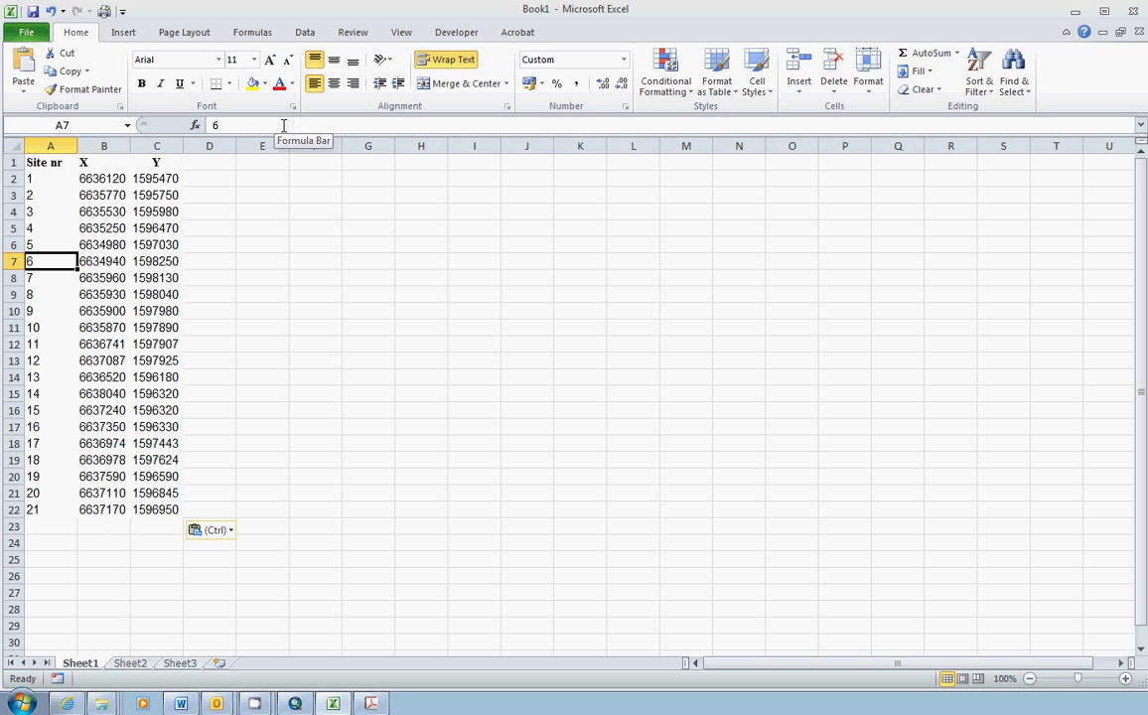
key("Down")
key("Down")
key("Down")
key("Down")
key("Down")
key("Down")
key("Down")
key("Down")
key("Down")
key("Down")
key("Down")
key("Down")
key("Down")
key("Down")
key("Down")
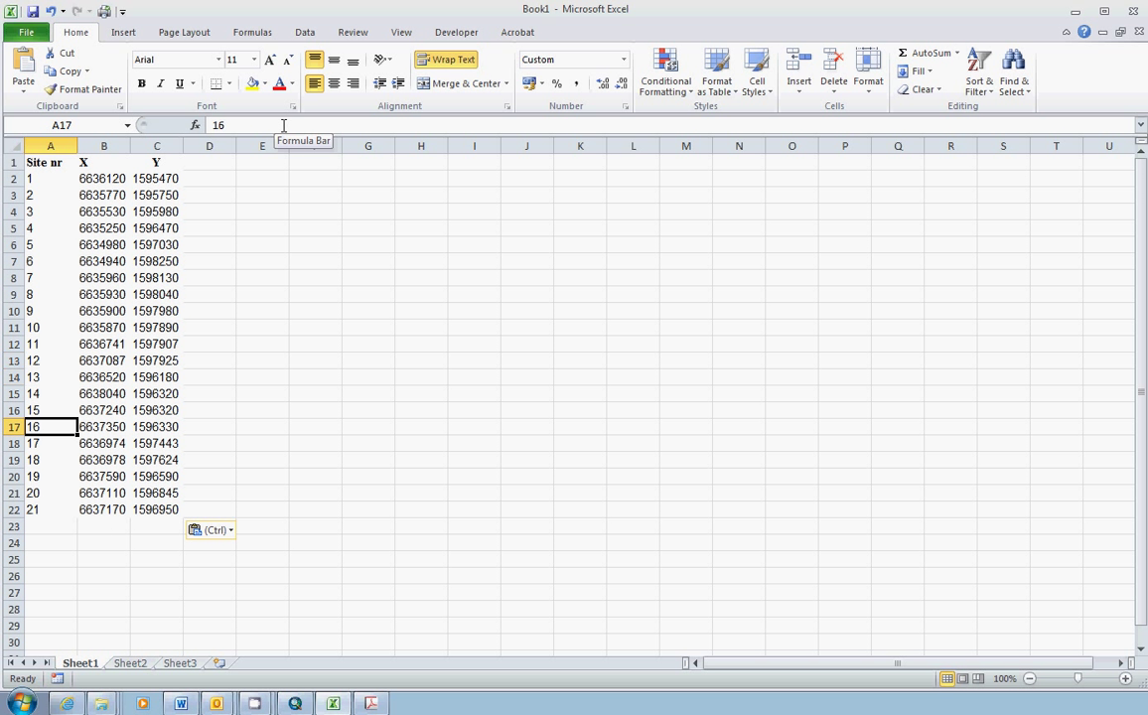
key("Right")
key("Right")
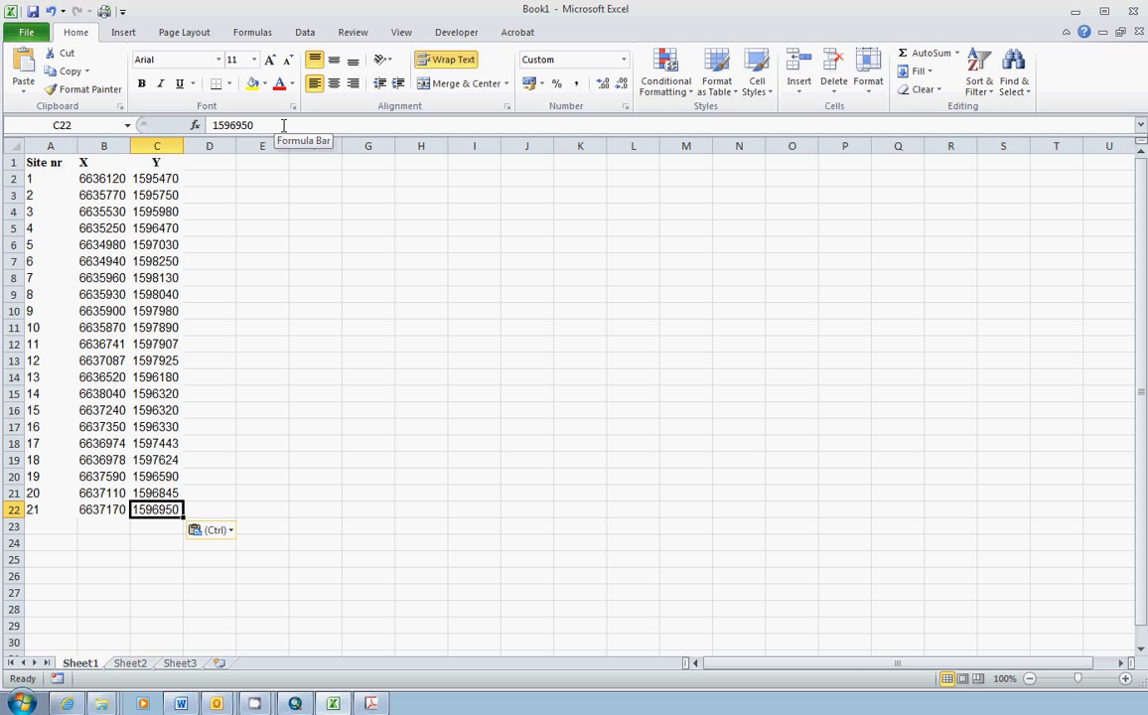
key("Up")
key("Up")
key("Up")
key("Up")
key("Up")
key("Up")
key("Up")
key("Up")
key("Up")
key("Up")
key("Up")
key("Up")
key("Up")
key("Up")
key("Up")
key("Up")
key("Up")
key("Up")
key("Up")
key("Up")
key("Left")
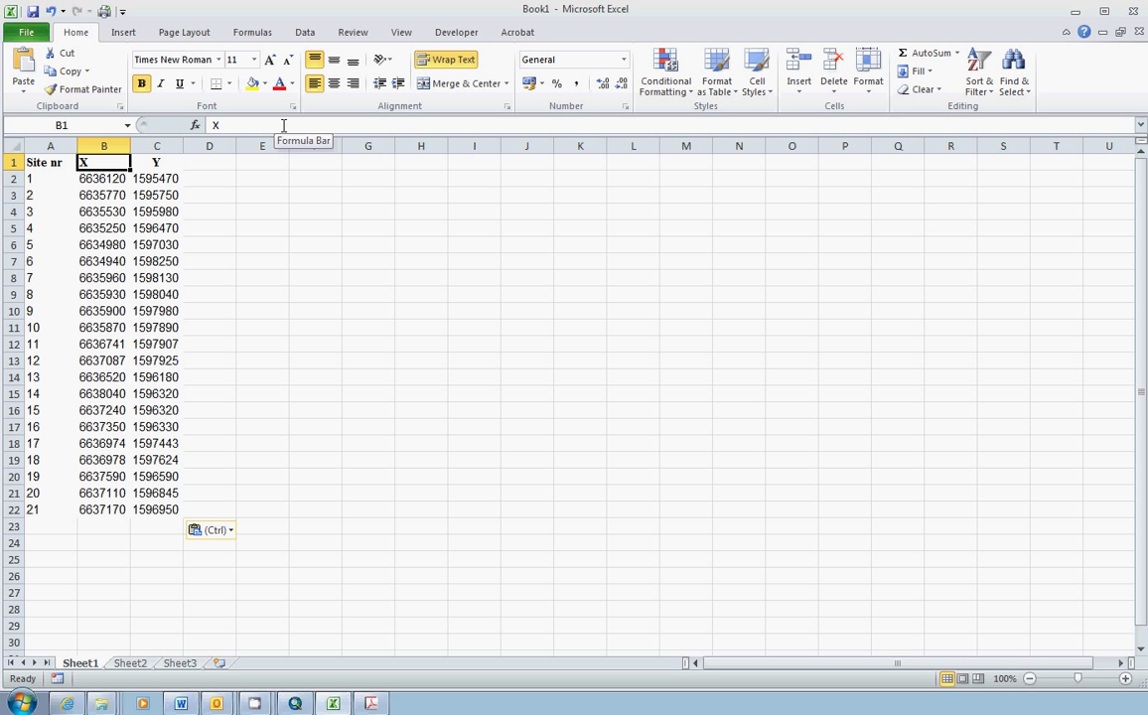
key("Down")
key("Down")
key("Down")
key("Down")
key("Down")
key("Left")
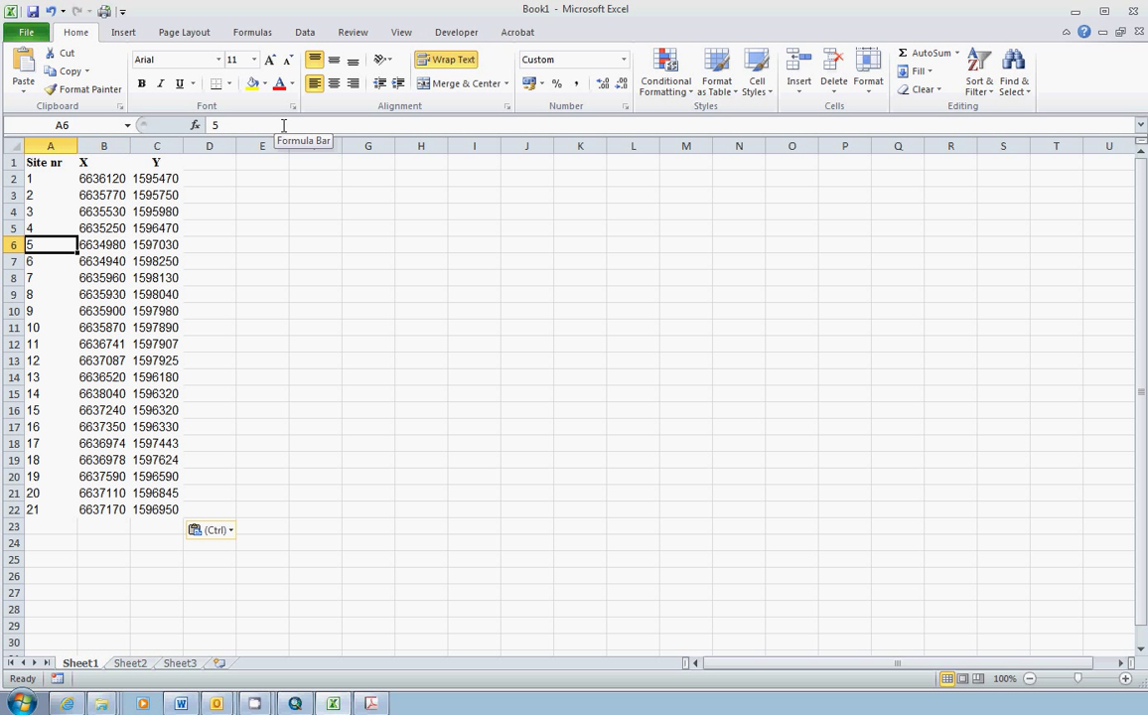
key("Right")
key("Right")
key("Right")
key("Left")
key("Left")
key("Left")
key("Right")
key("Right")
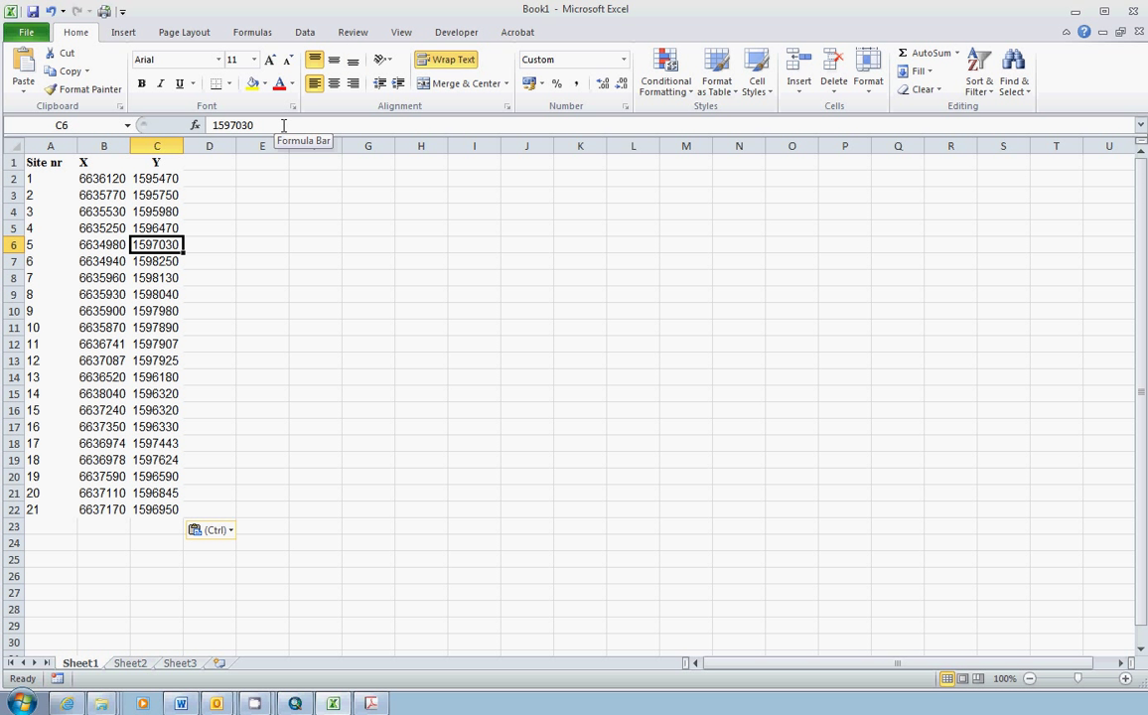
key("Down")
key("Down")
key("Down")
key("Up")
key("ctrl+Up")
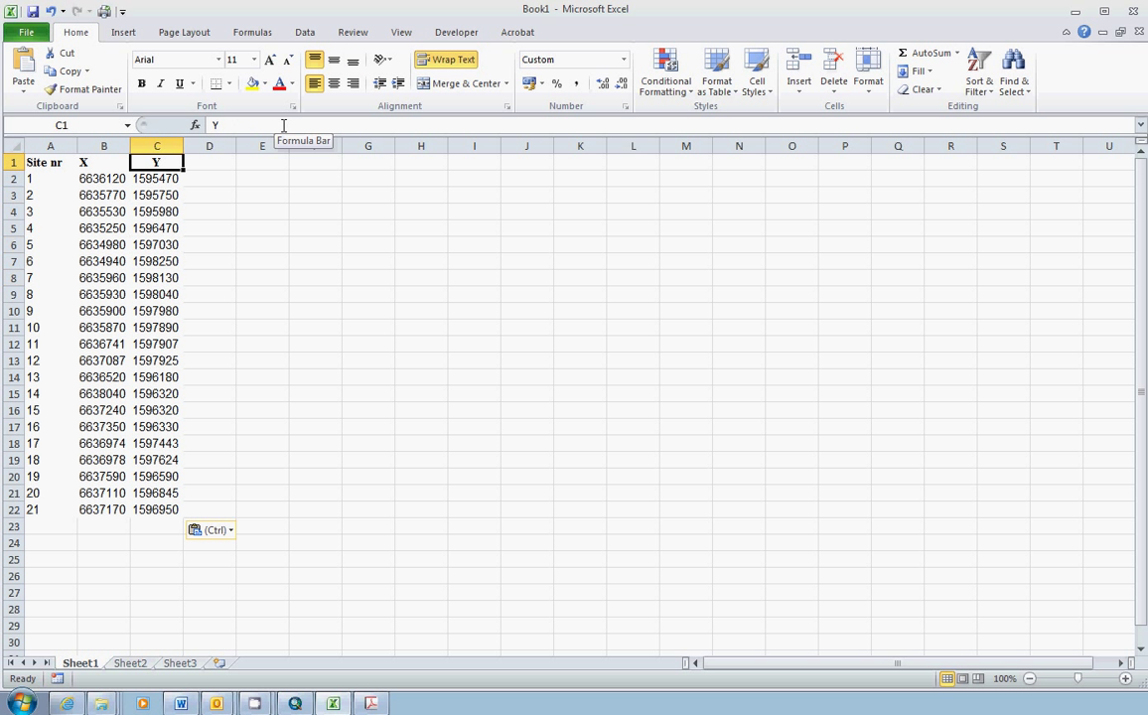
key("ctrl+Left")
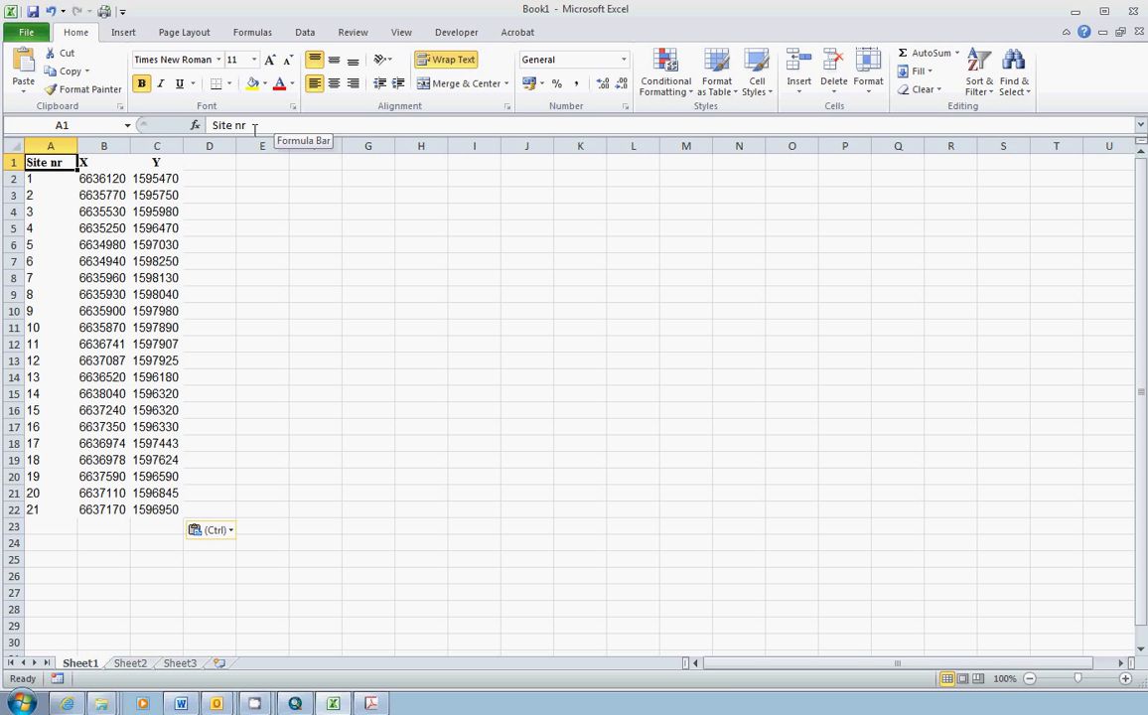
- Select the Site nr, X and Y columns and row 22 to confirm the table spans A1:C22
left_click(48, 145)
left_click(102, 146)
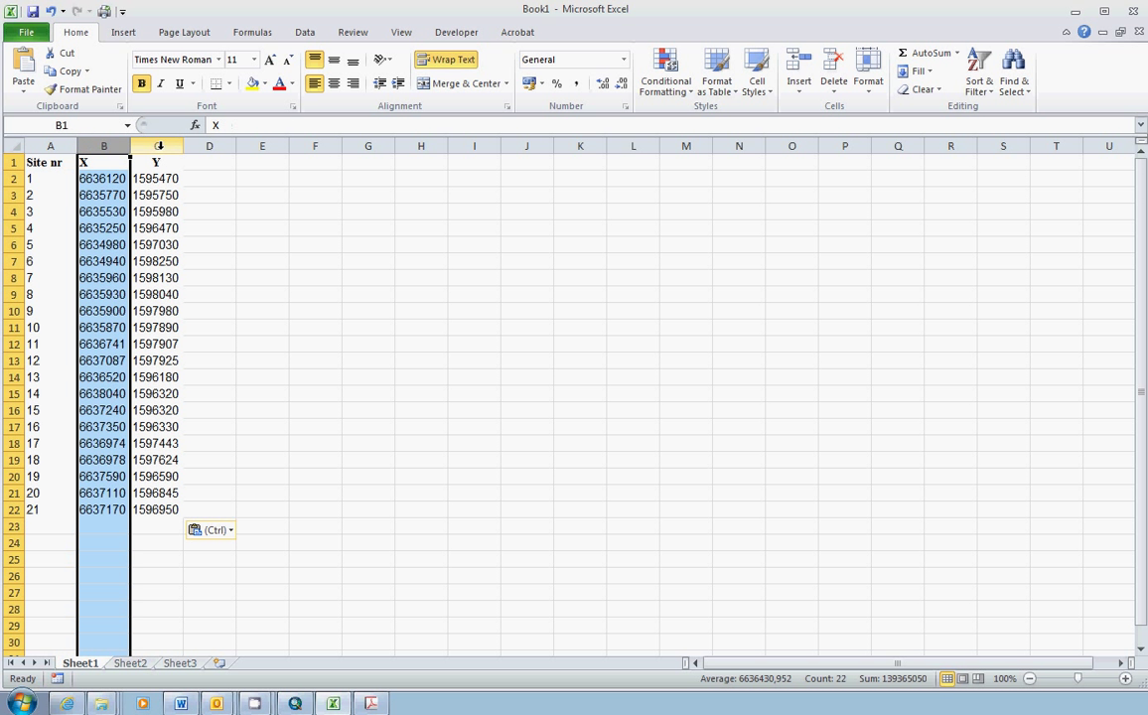
left_click(156, 146)
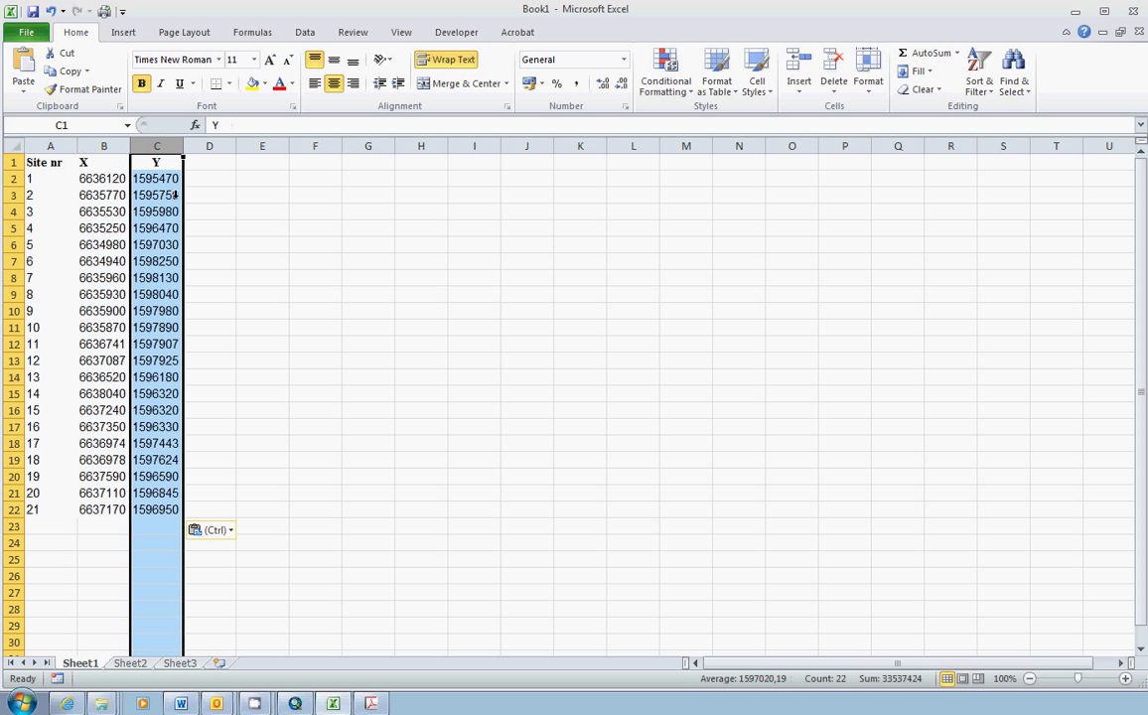
left_click(13, 509)
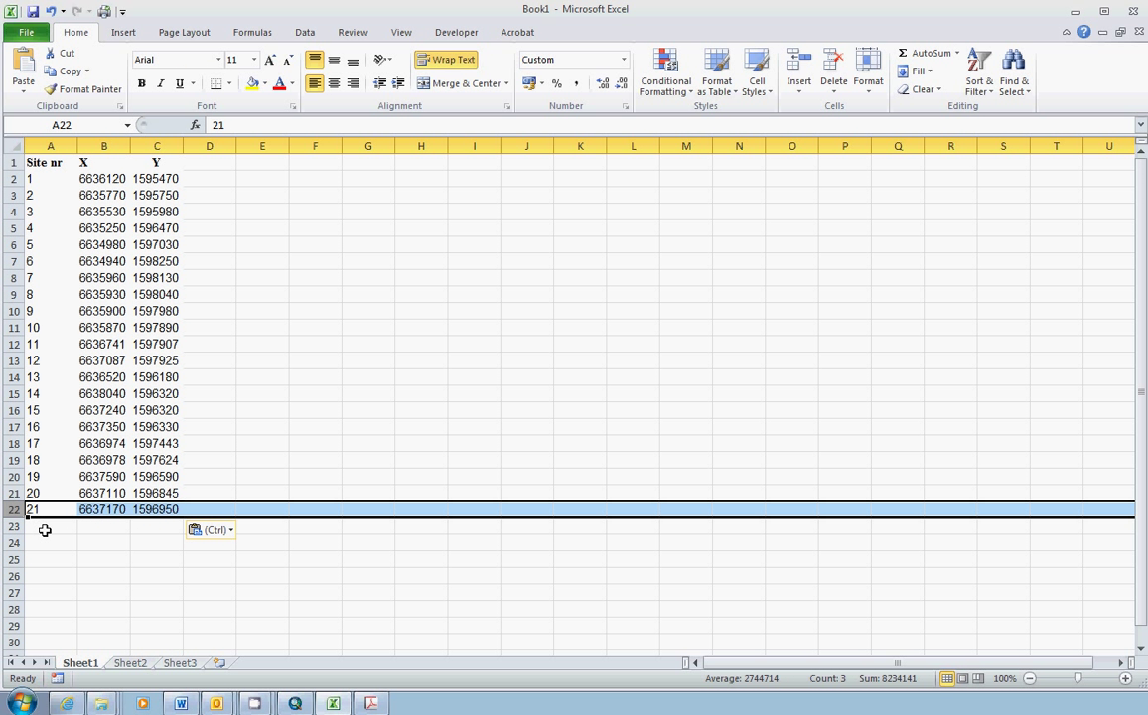
left_click(57, 541)
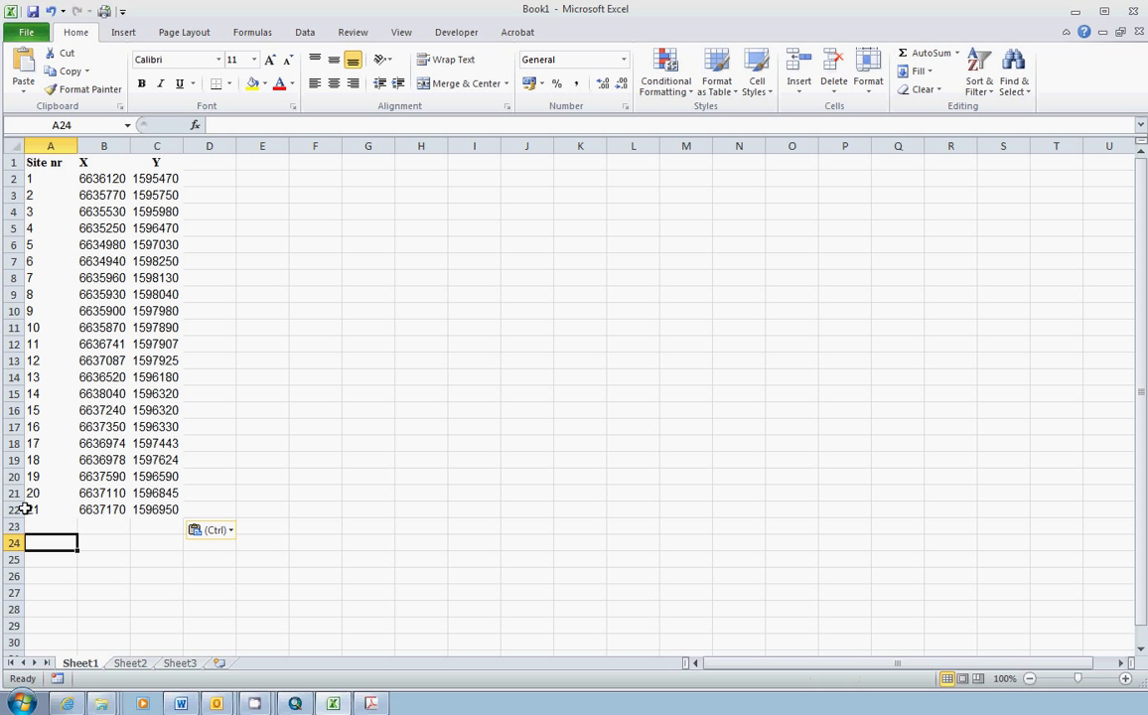
left_click(166, 508)
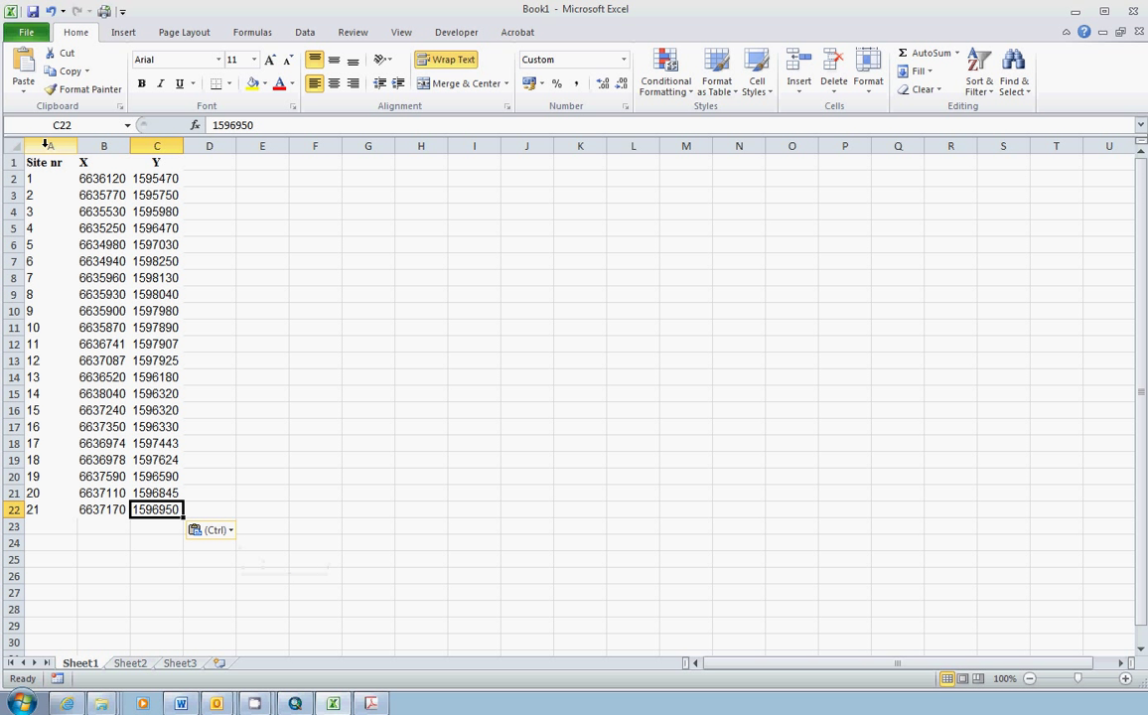
left_click_drag(46, 166, 182, 509)
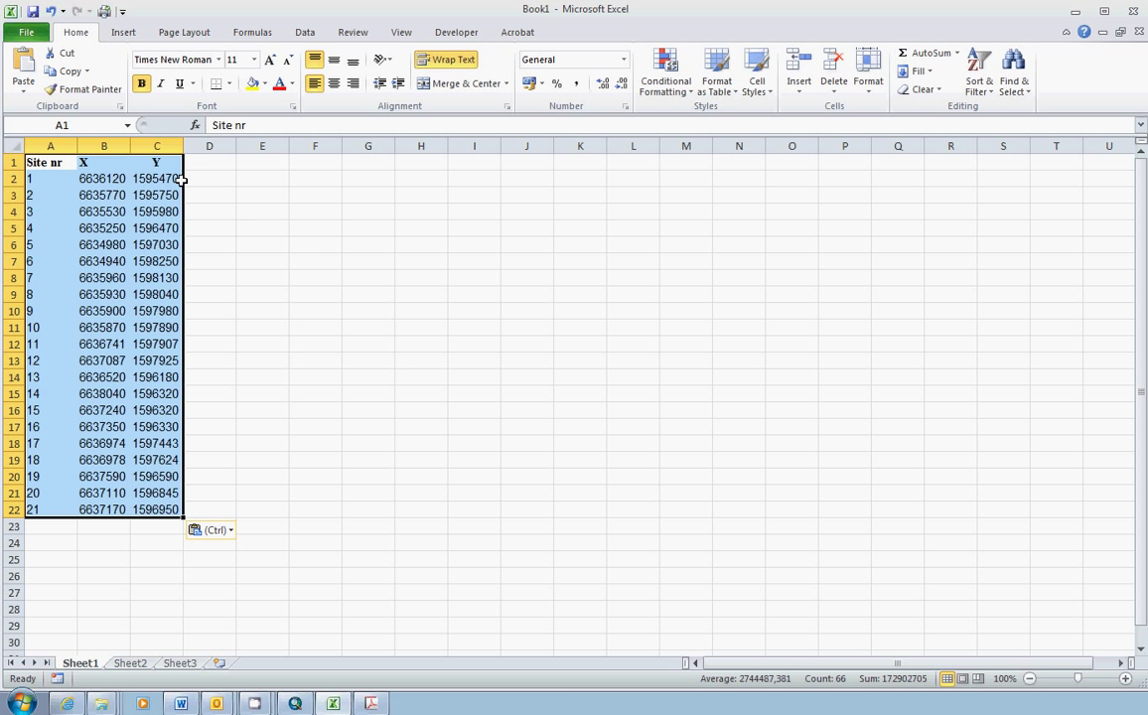
left_click_drag(180, 180, 423, 300)
left_click(746, 464)
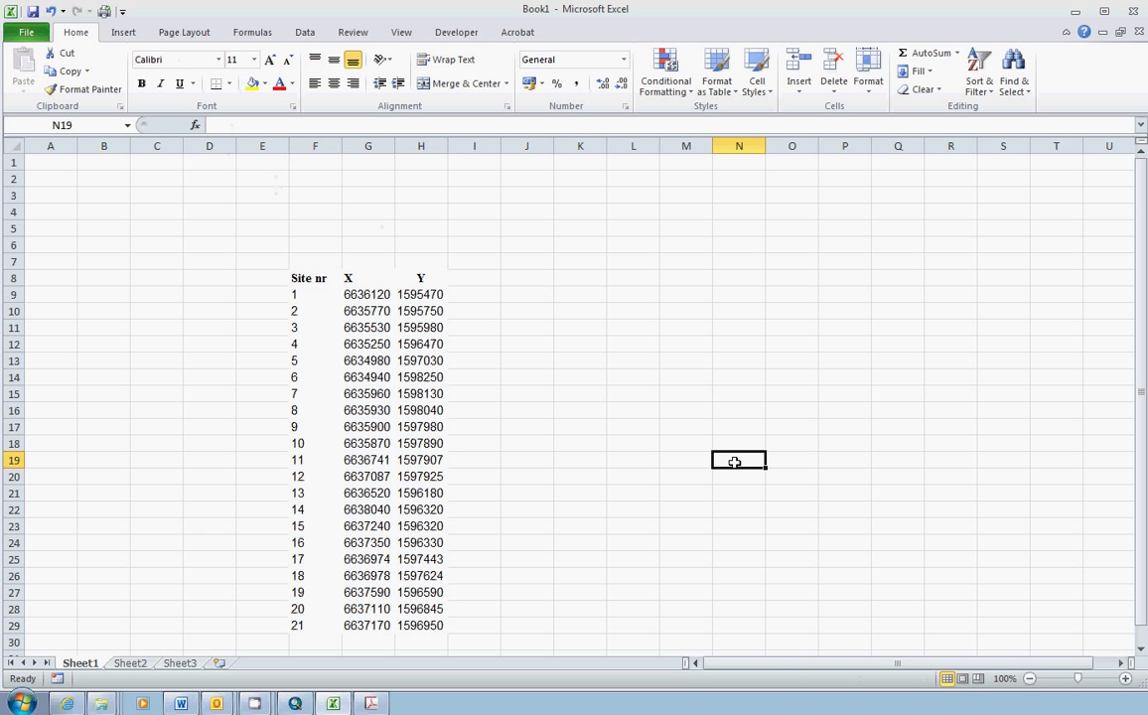
left_click(305, 277)
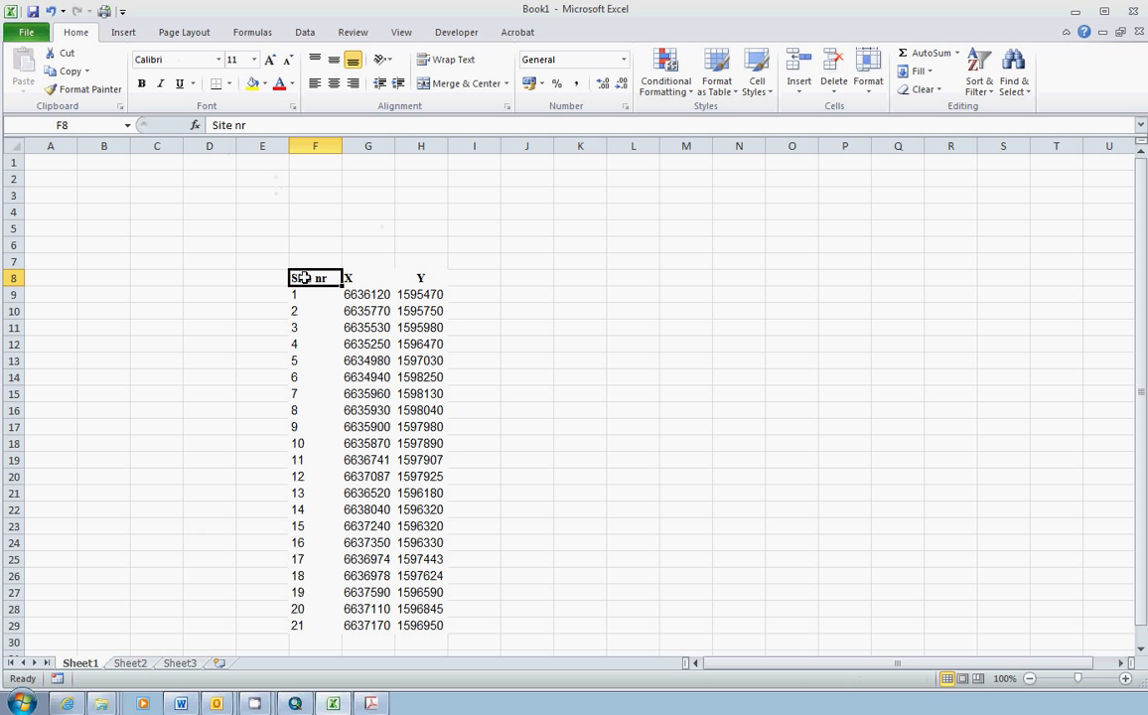
left_click_drag(306, 278, 435, 625)
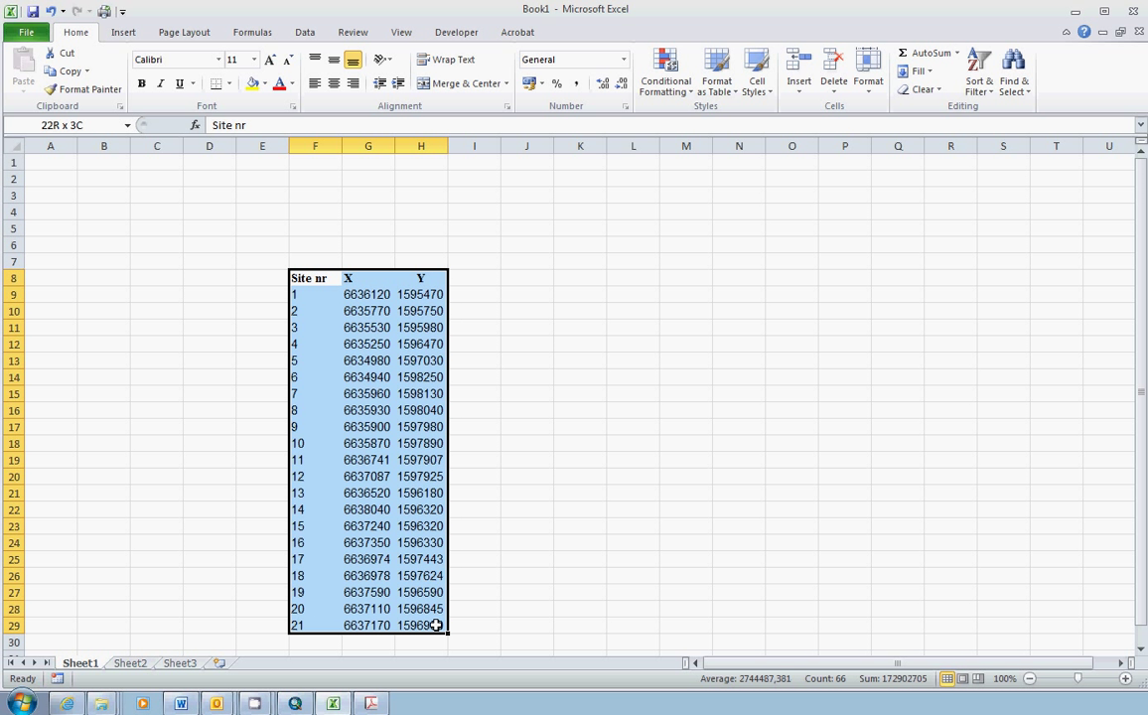
left_click_drag(435, 626, 434, 625)
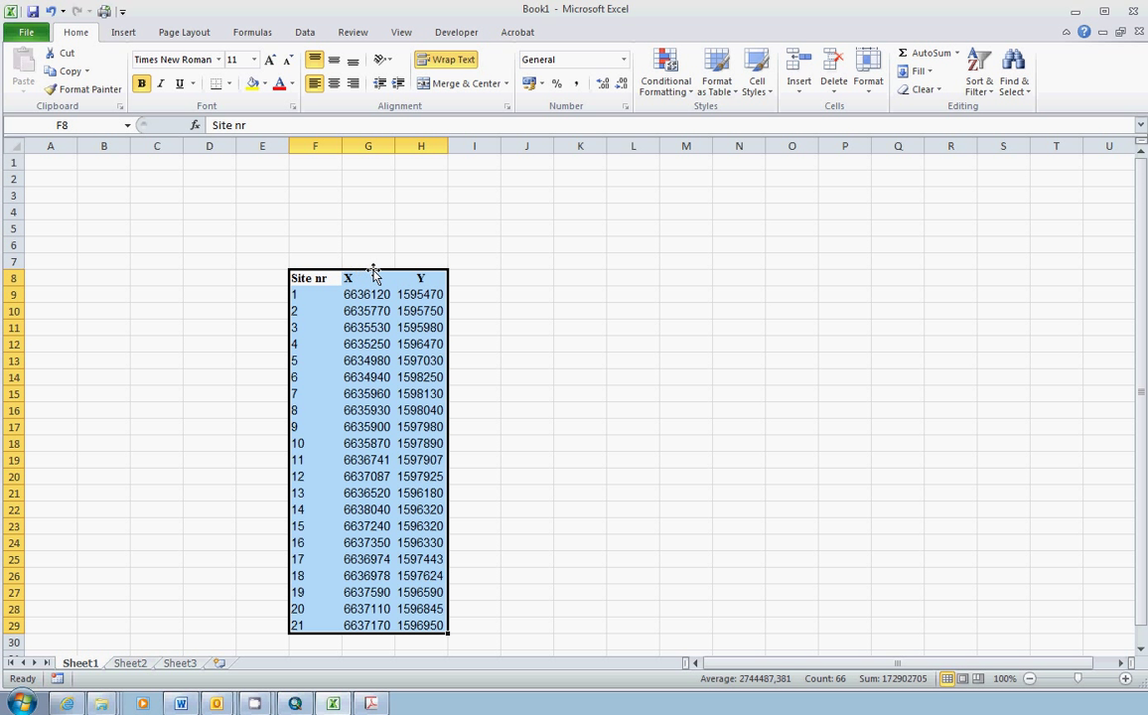
left_click_drag(373, 275, 99, 172)
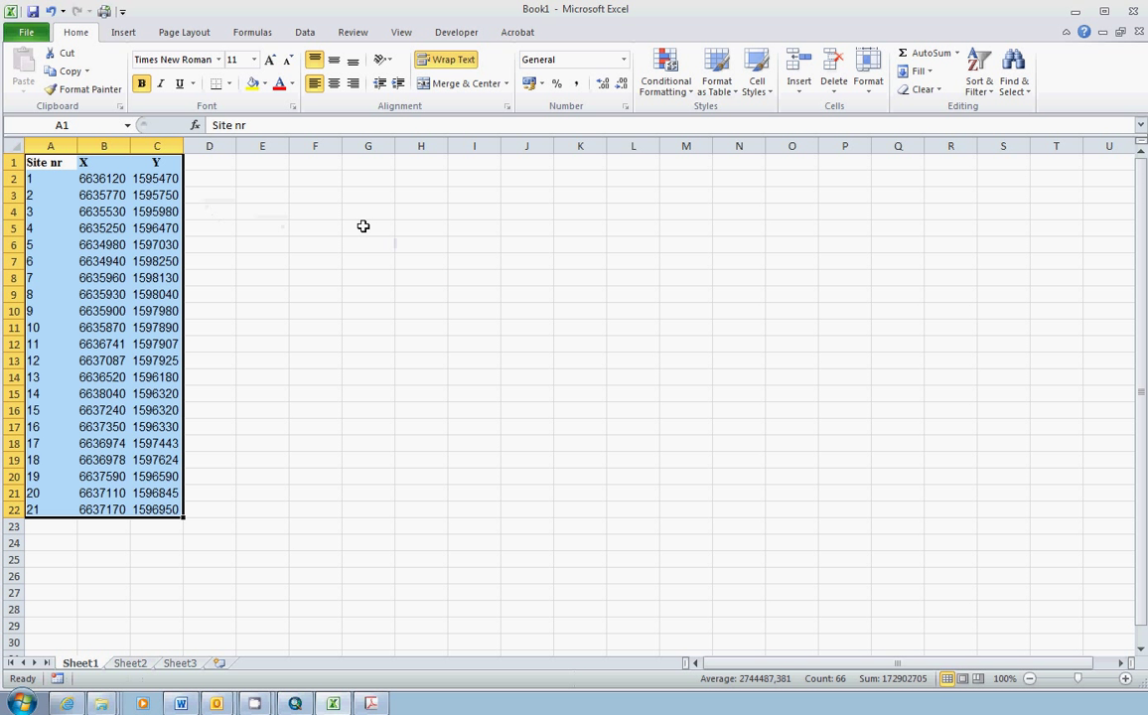
left_click(278, 245)
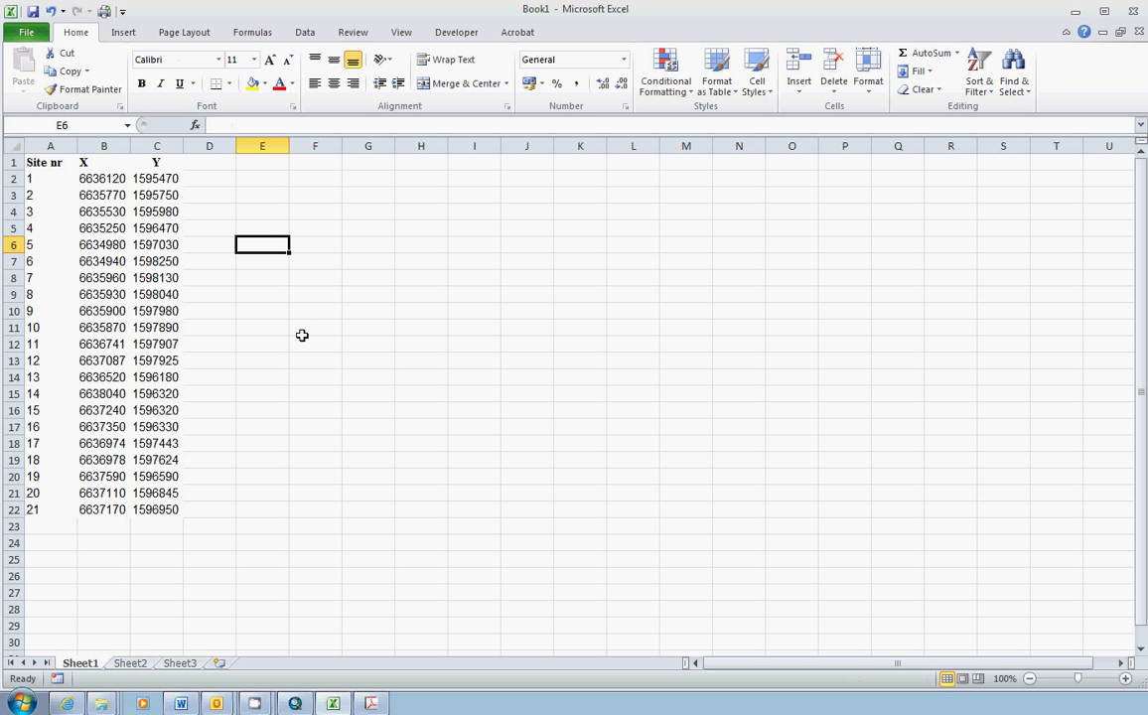
left_click(40, 160)
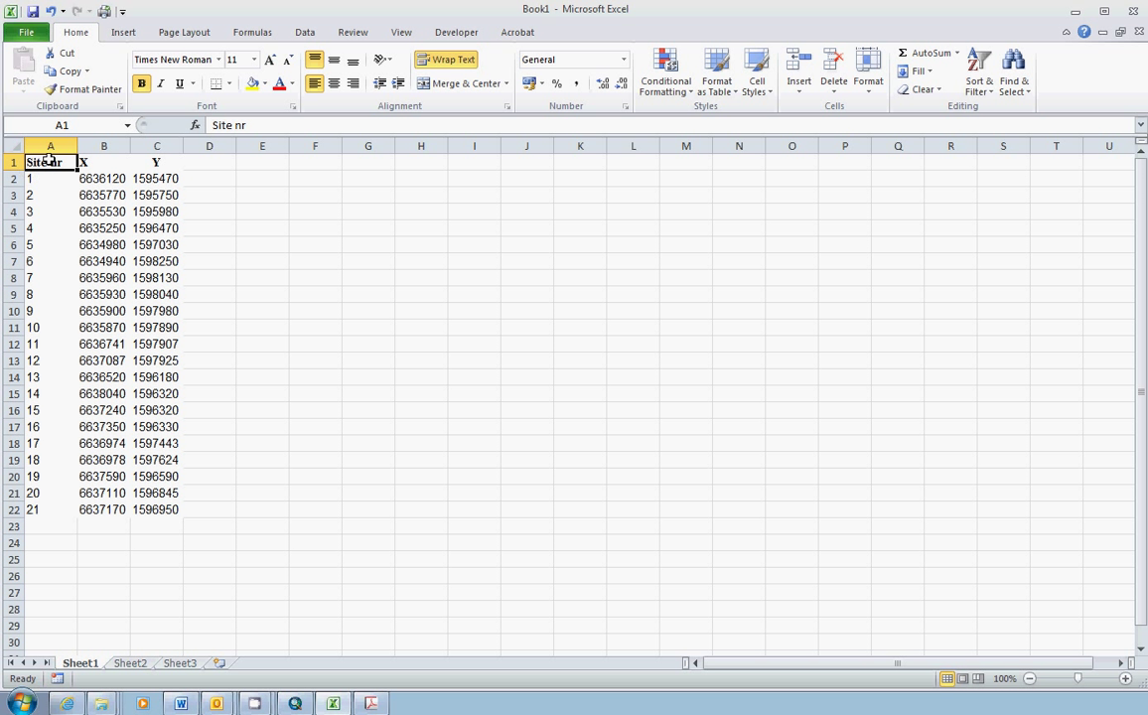
left_click(162, 161)
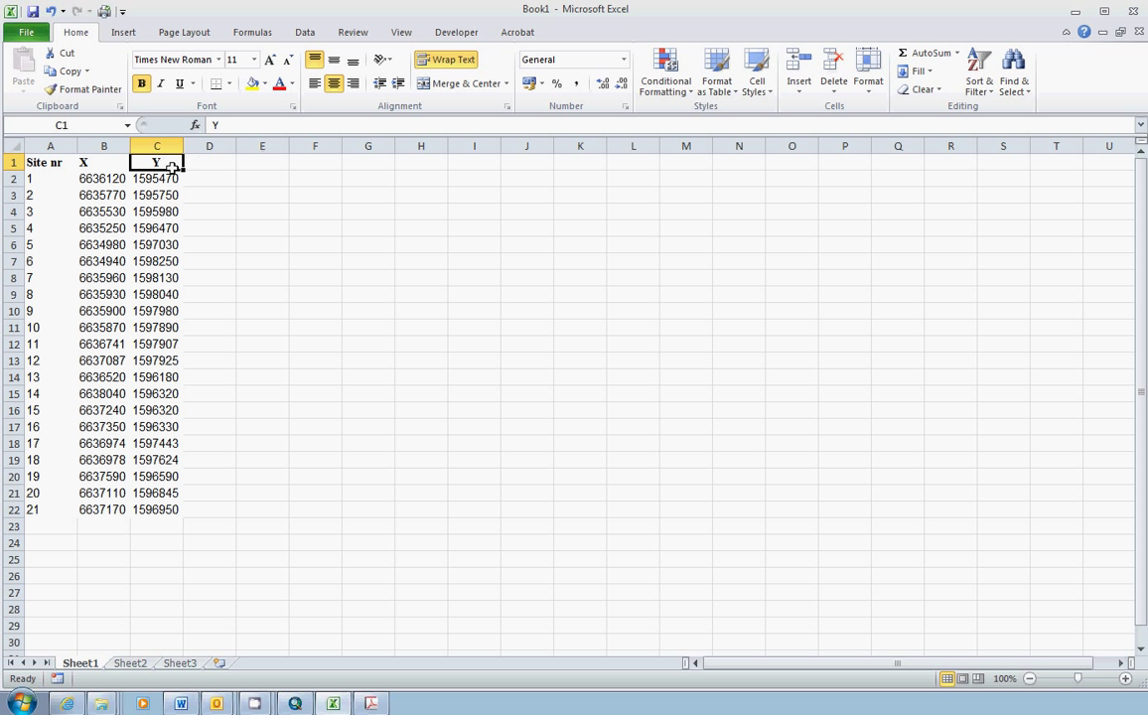
left_click(89, 161)
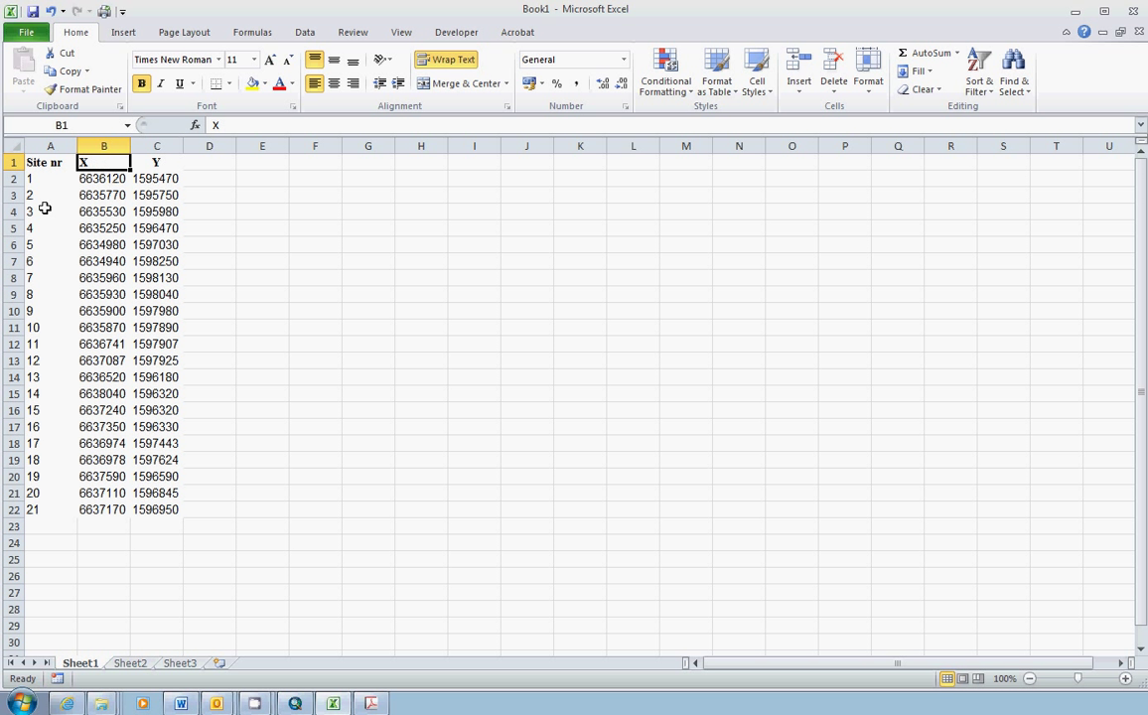
left_click(48, 156)
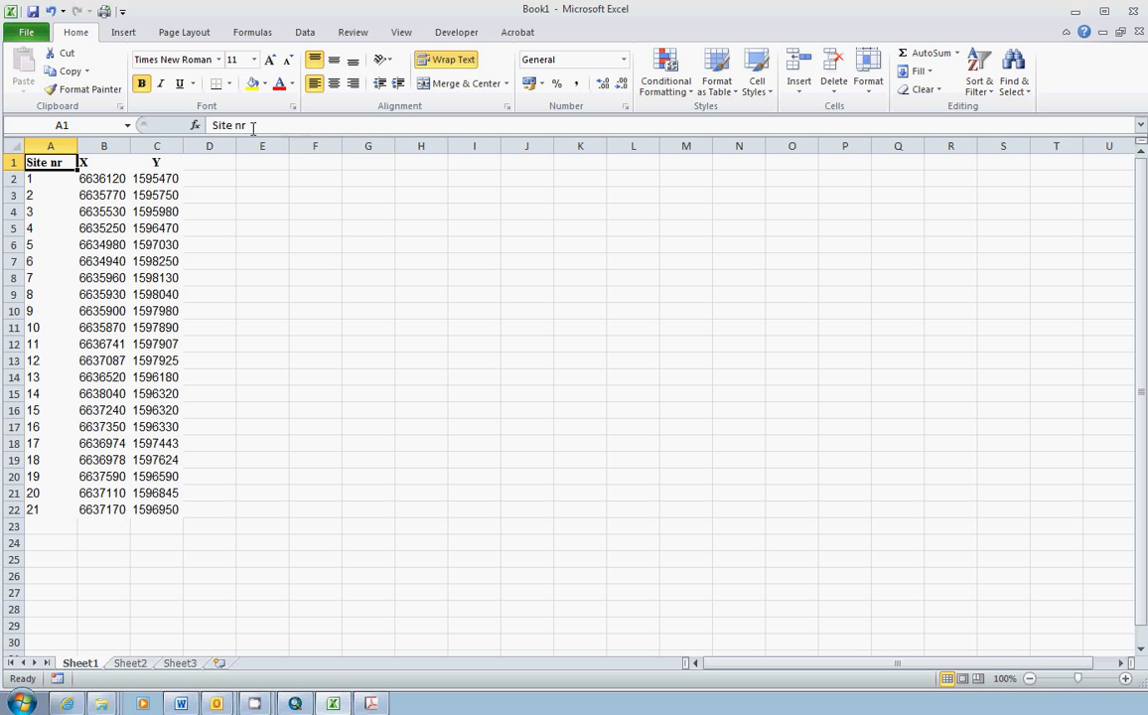
- Change the A1 header from 'Site nr' to 'Site_nr'
left_click(303, 125)
key("Left")
key("Left")
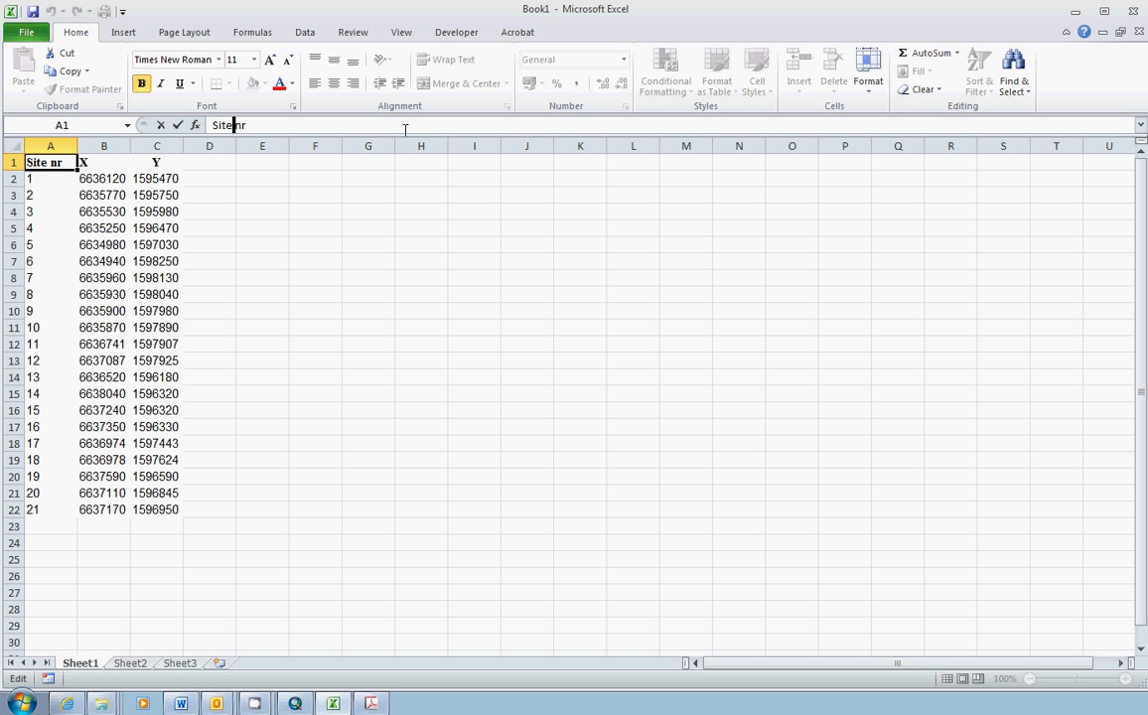
key("BackSpace")
type("_")
left_click(95, 161)
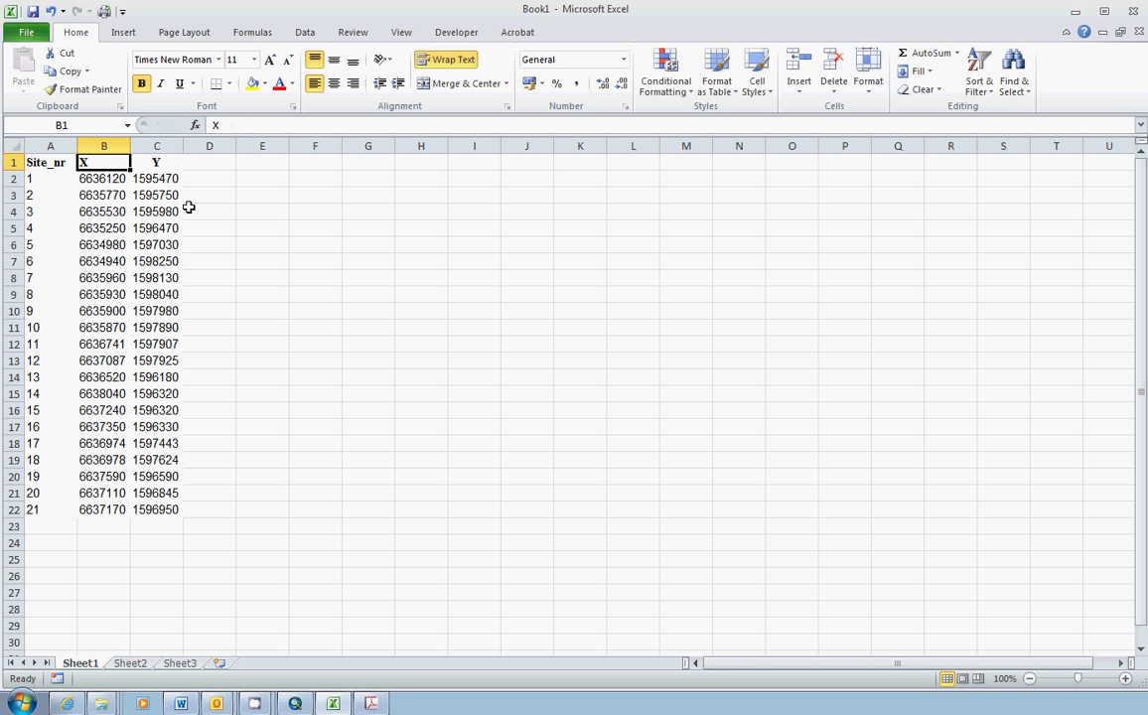
- Inspect the X and Y headers in B1 and C1, leaving them unchanged
double_click(215, 124)
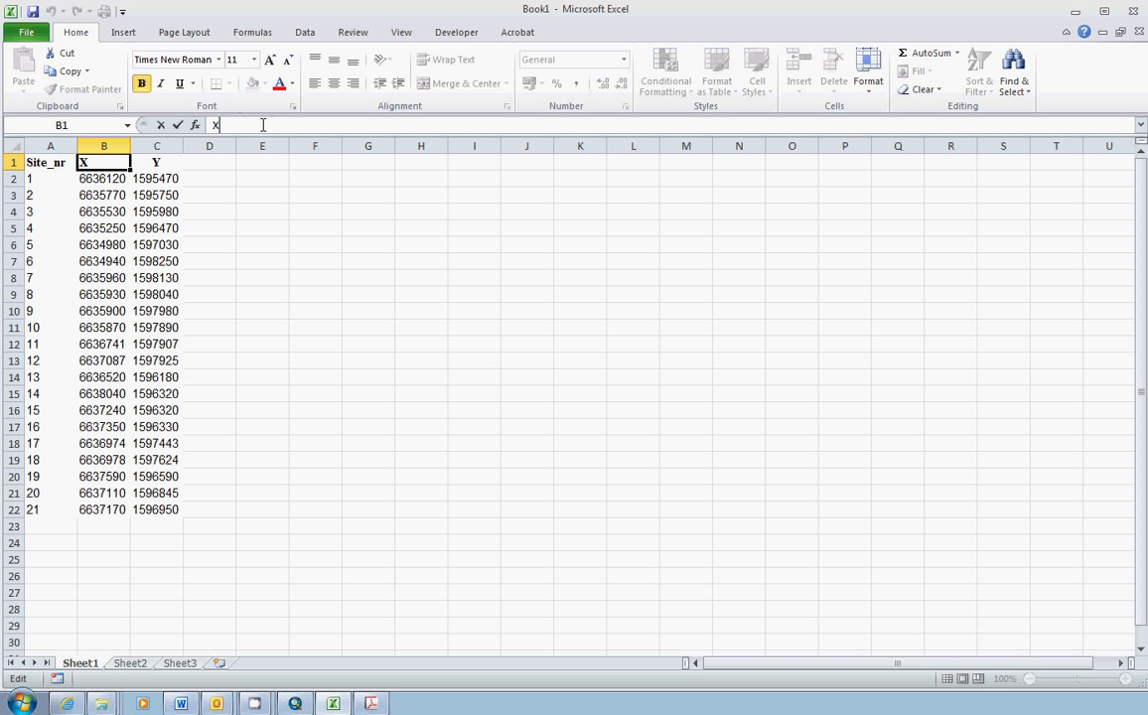
double_click(258, 124)
left_click(158, 162)
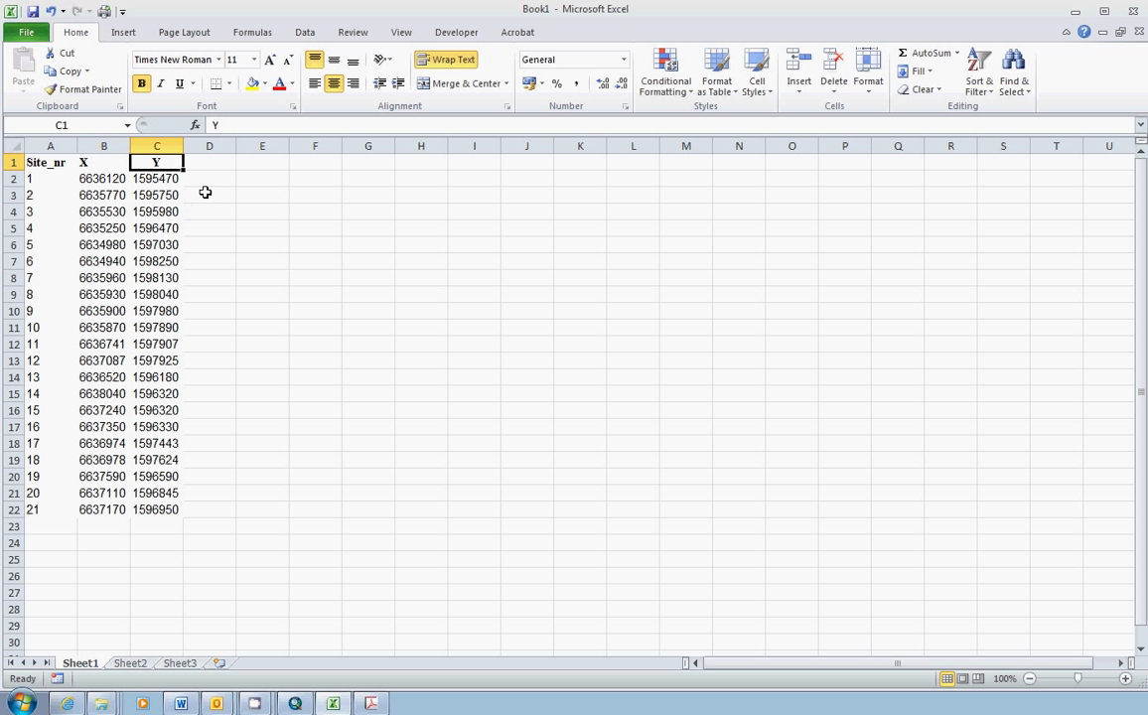
left_click(241, 127)
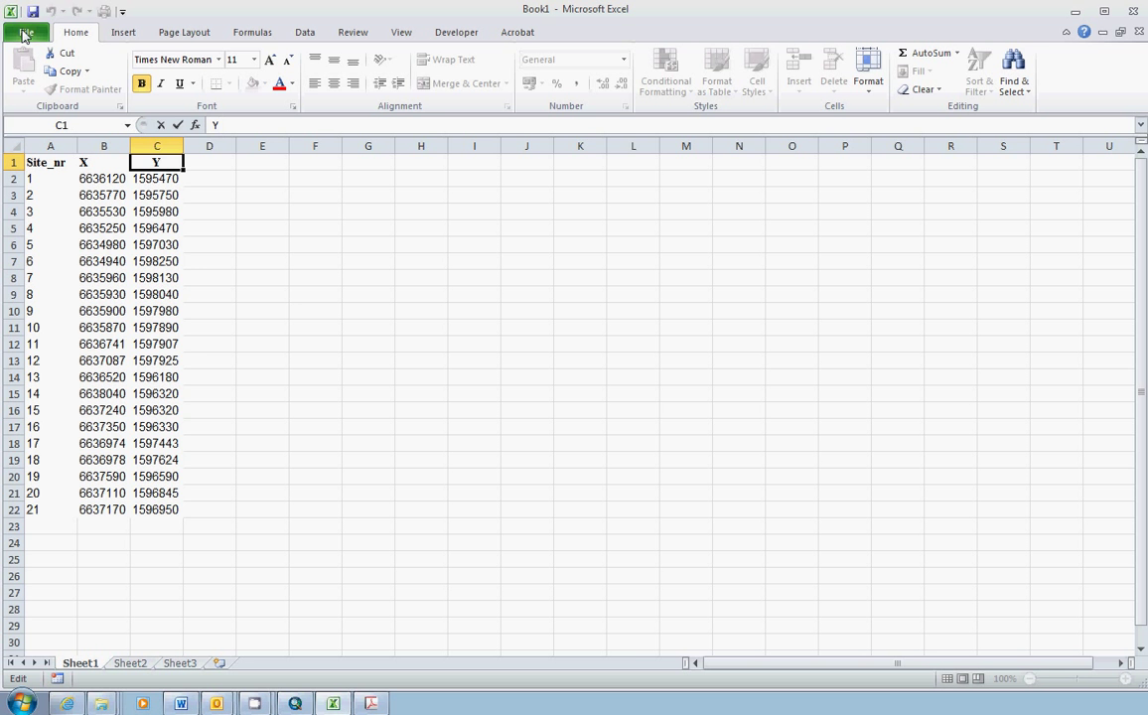
- In Save As, set the file type to Excel 97-2003 Workbook (*.xls) with name Book1.xls
left_click(26, 33)
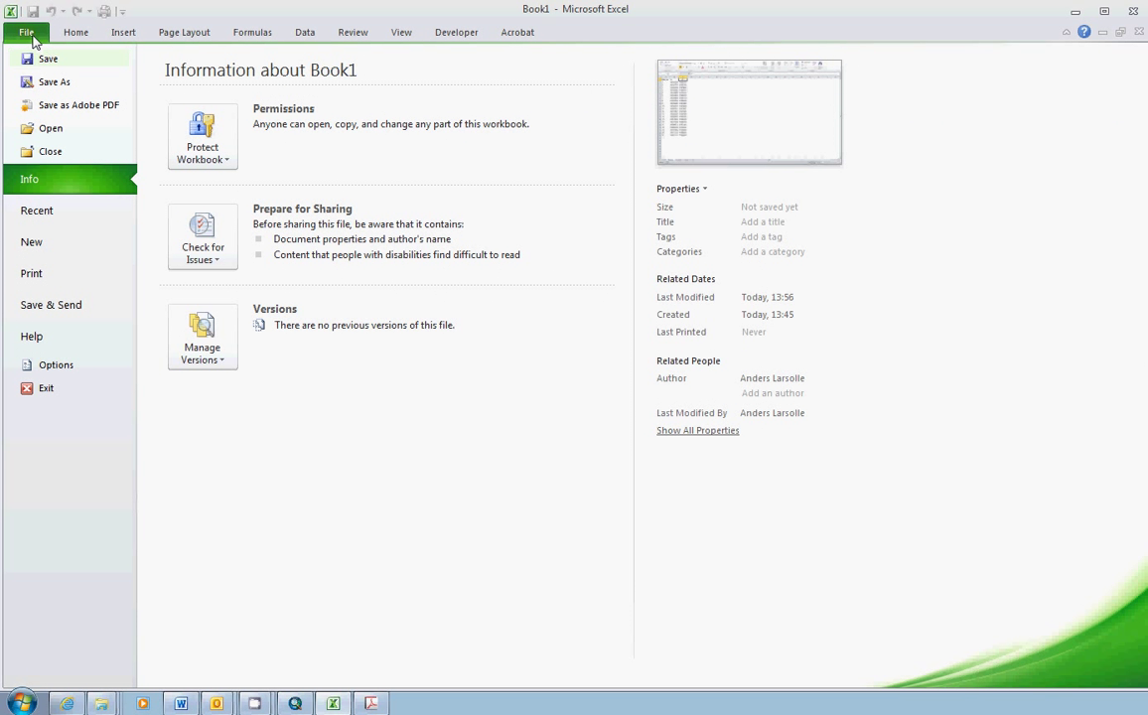
left_click(62, 87)
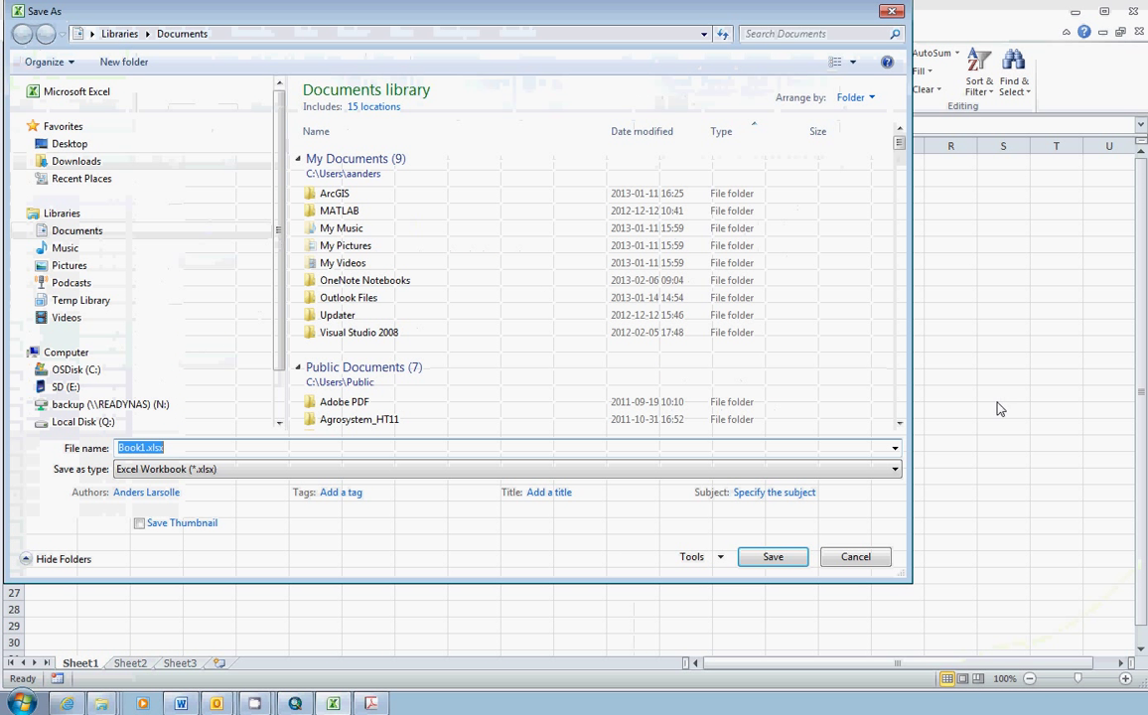
left_click(895, 471)
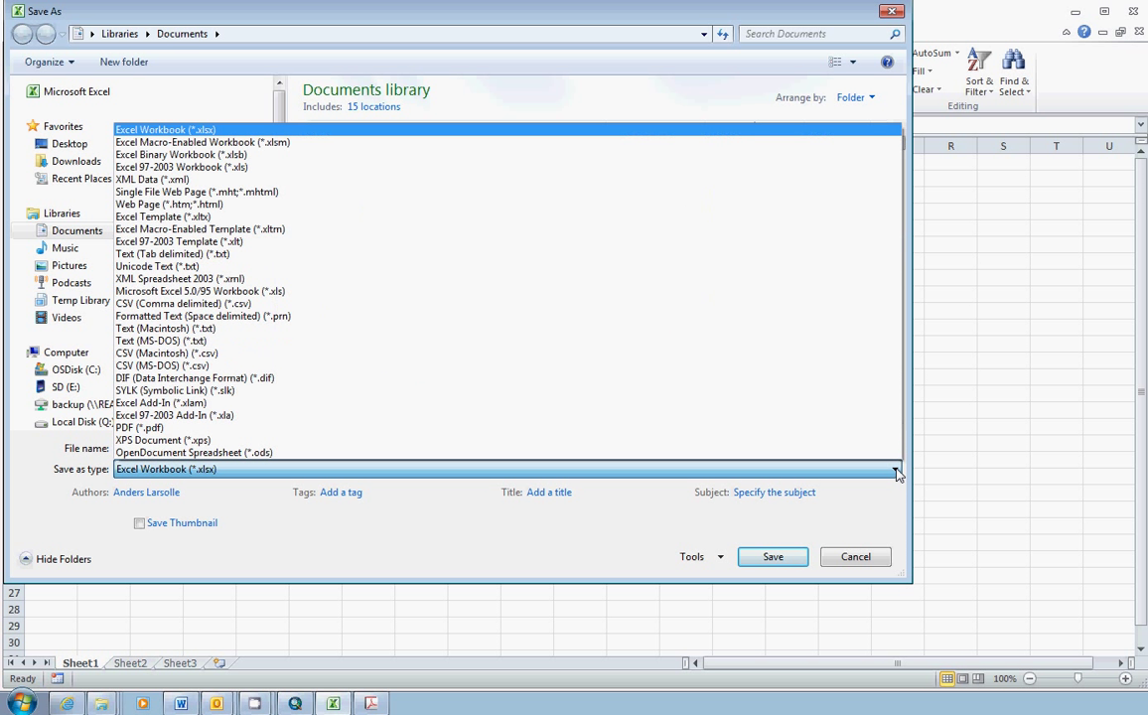
left_click(237, 168)
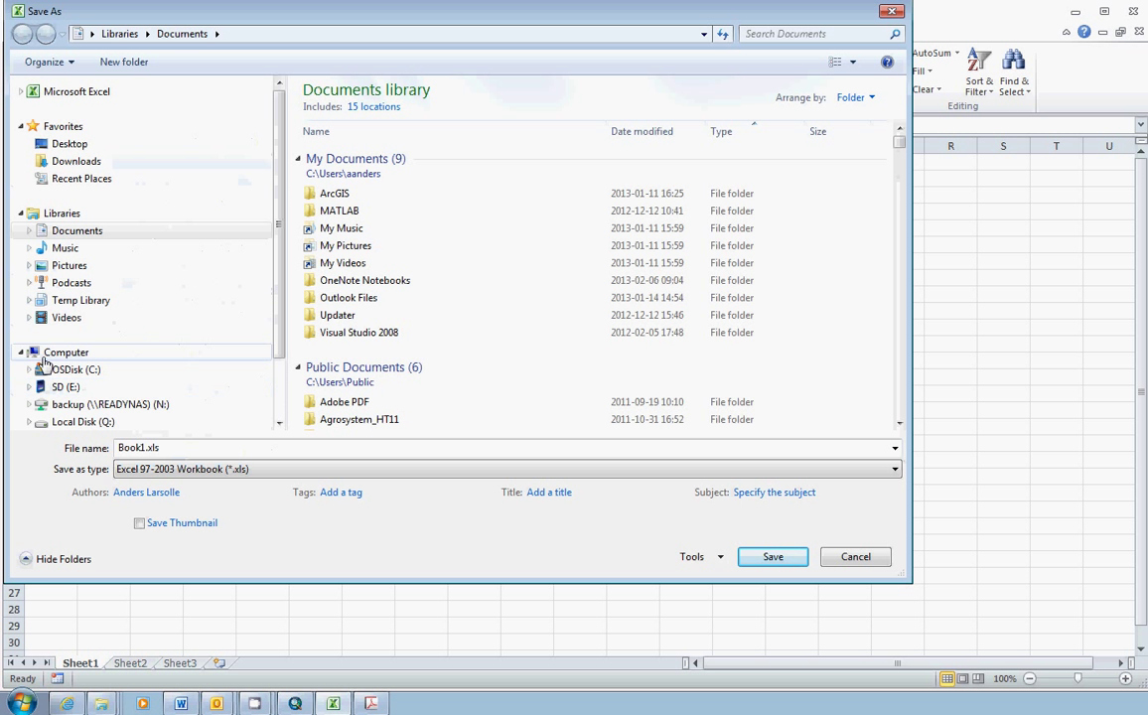
- Save the workbook as arcpoints.xls in user-gisdata\Import_Exel in Excel 97-2003 format
left_click(29, 299)
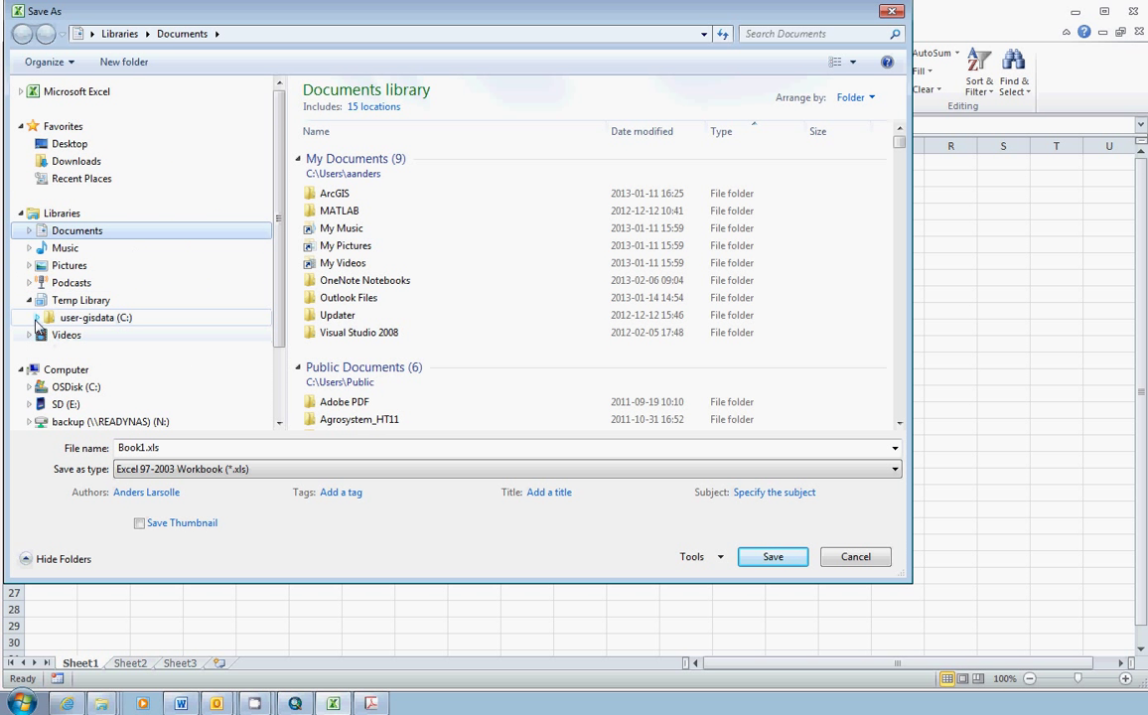
left_click(38, 317)
scroll(261, 253, "down", 1)
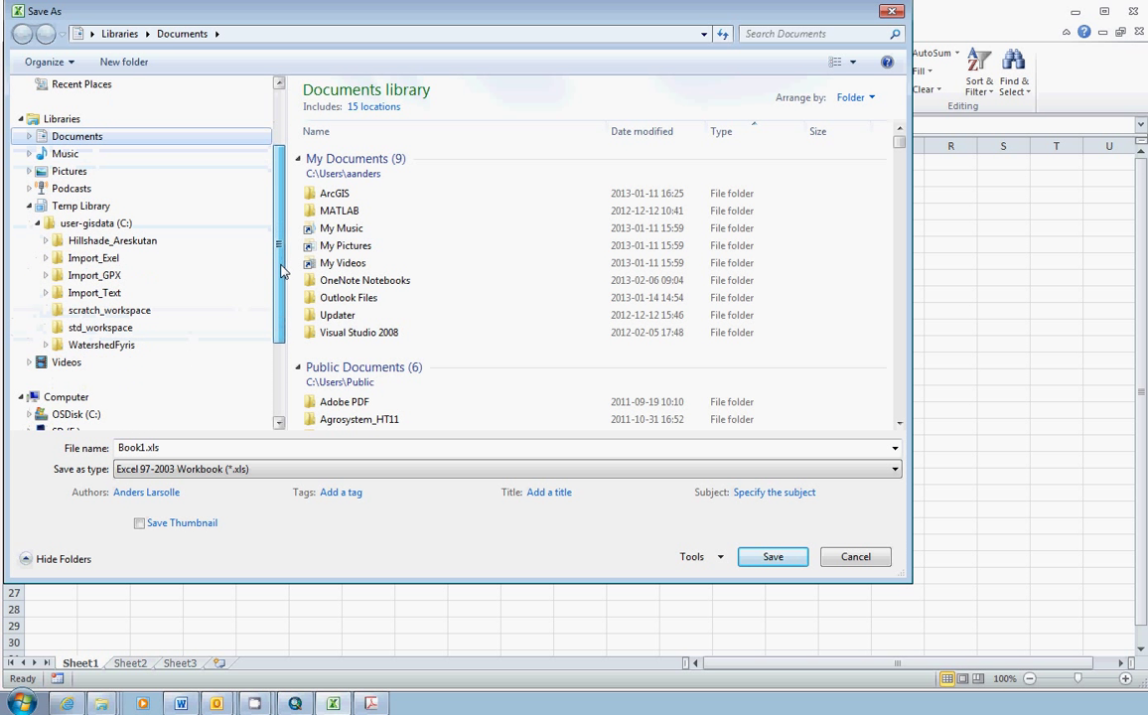
left_click(95, 258)
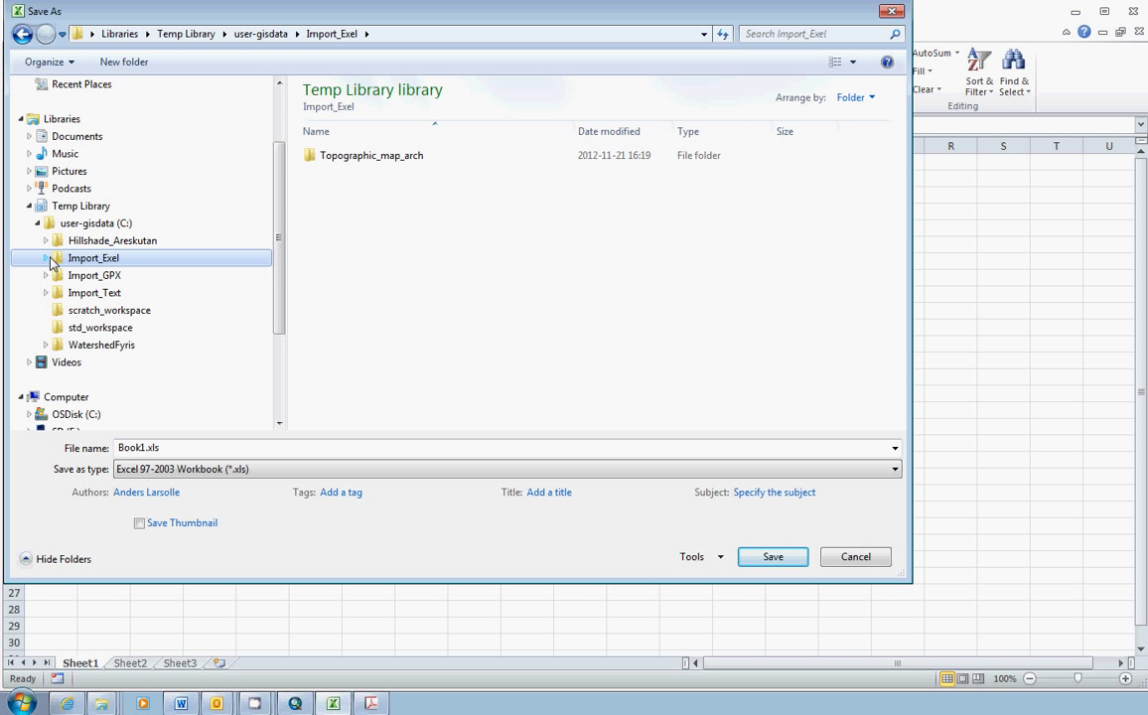
left_click(135, 447)
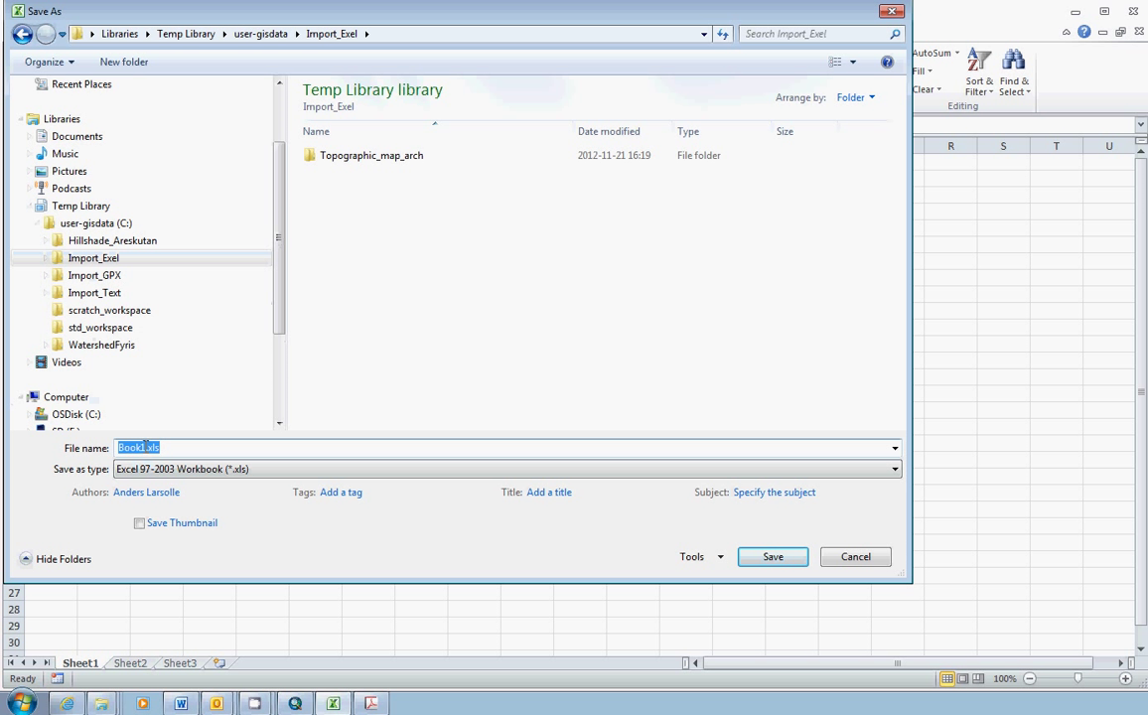
key("BackSpace")
key("ctrl+z")
type("arcpoints")
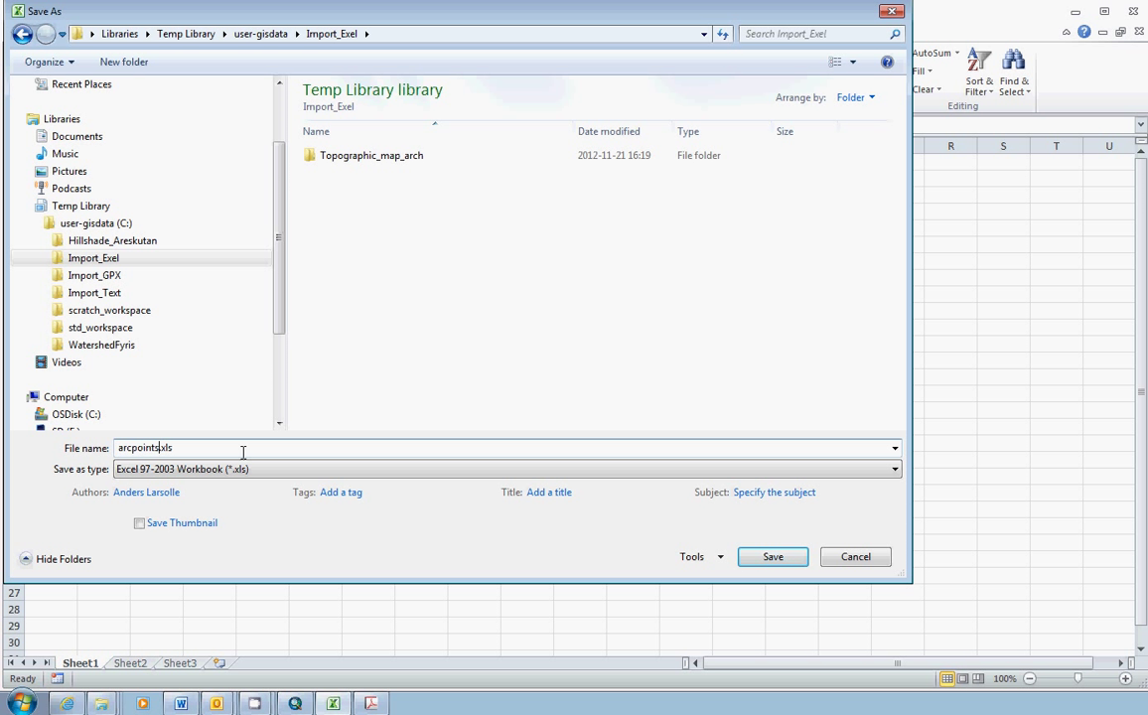
left_click(797, 560)
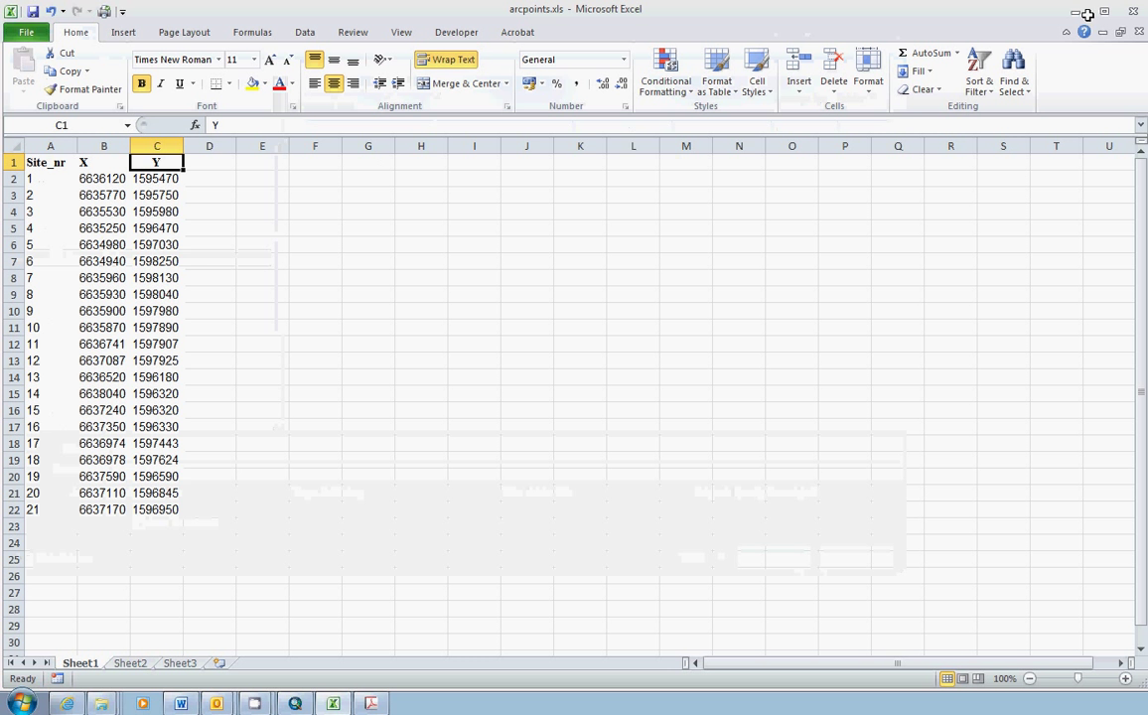
- Close Excel, check arcpoints.xls in the Import_Exel folder, and return to ArcMap
left_click(1137, 18)
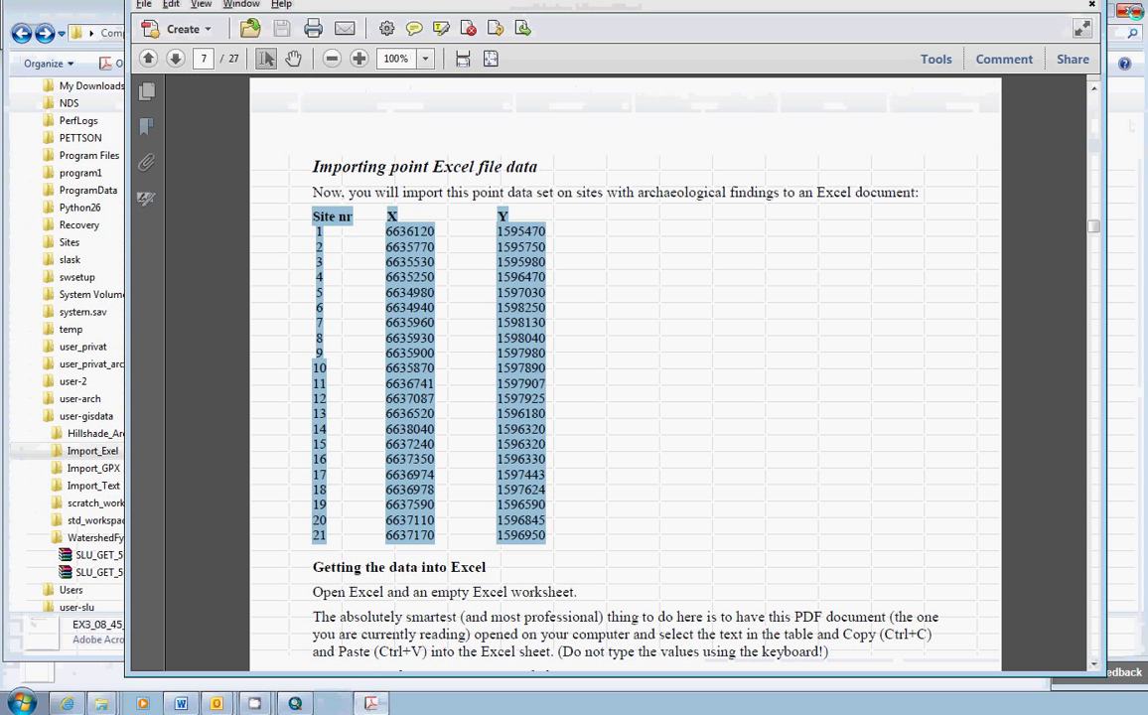
key("alt+Tab")
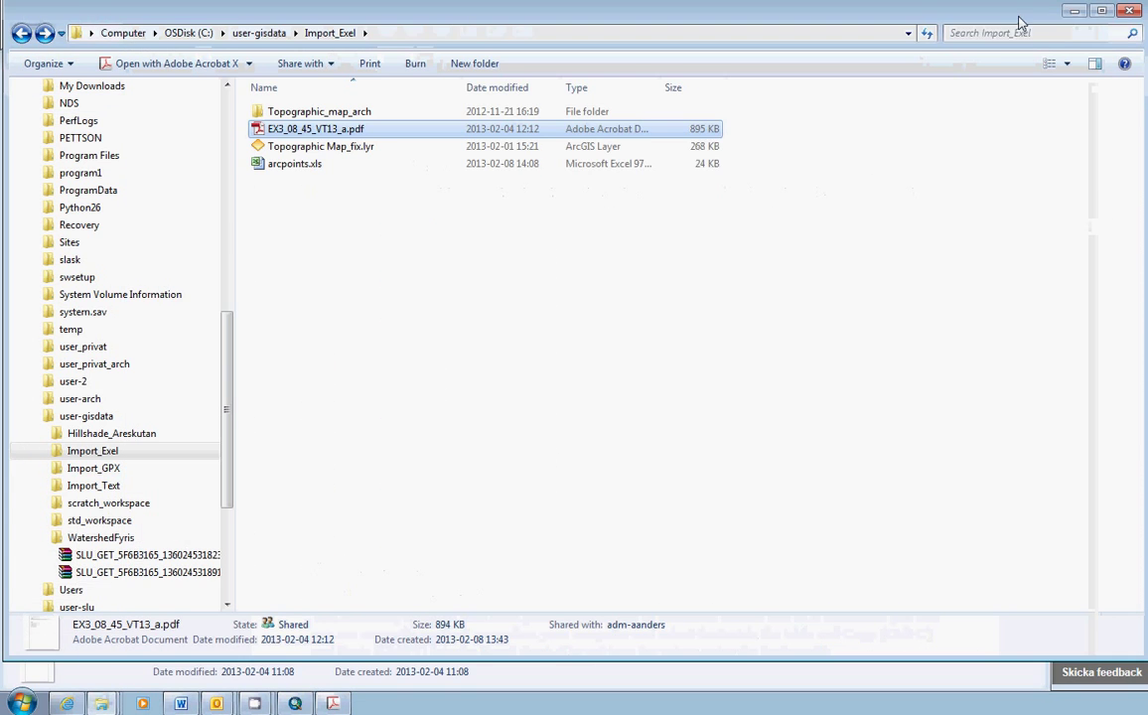
key("alt+Tab")
key("alt+Tab")
key("alt+Tab")
key("alt+Tab")
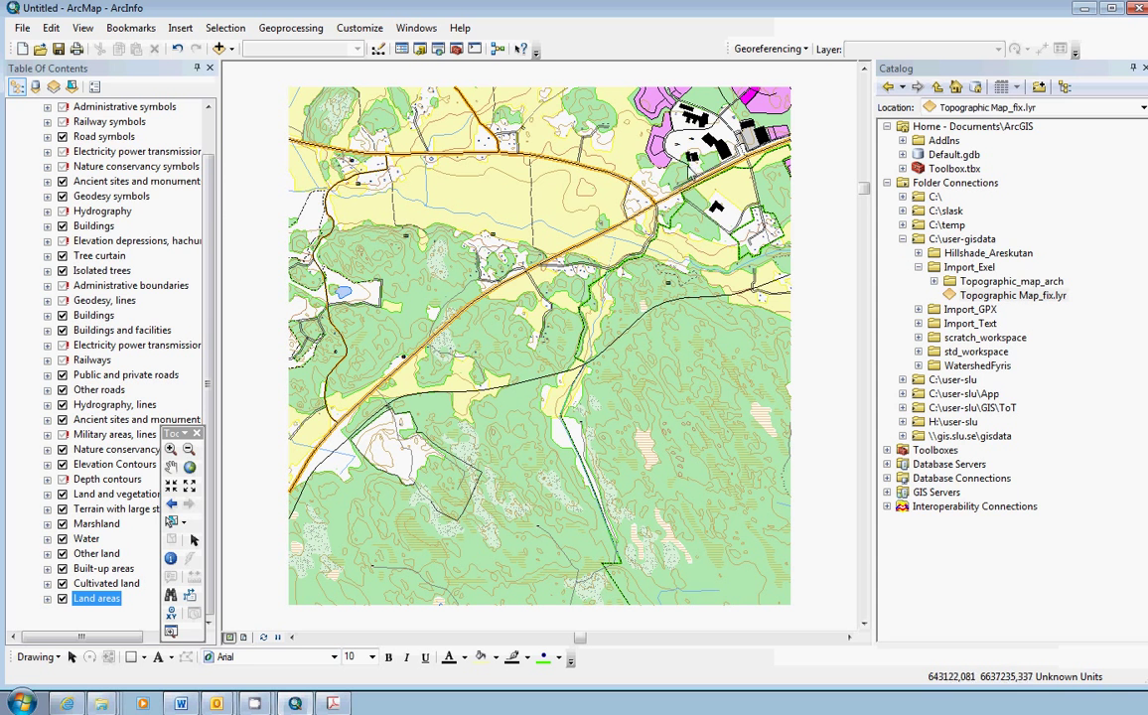
- Refresh Import_Exel in the Catalog, expand arcpoints.xls and select its Sheet1$ table
left_click(986, 270)
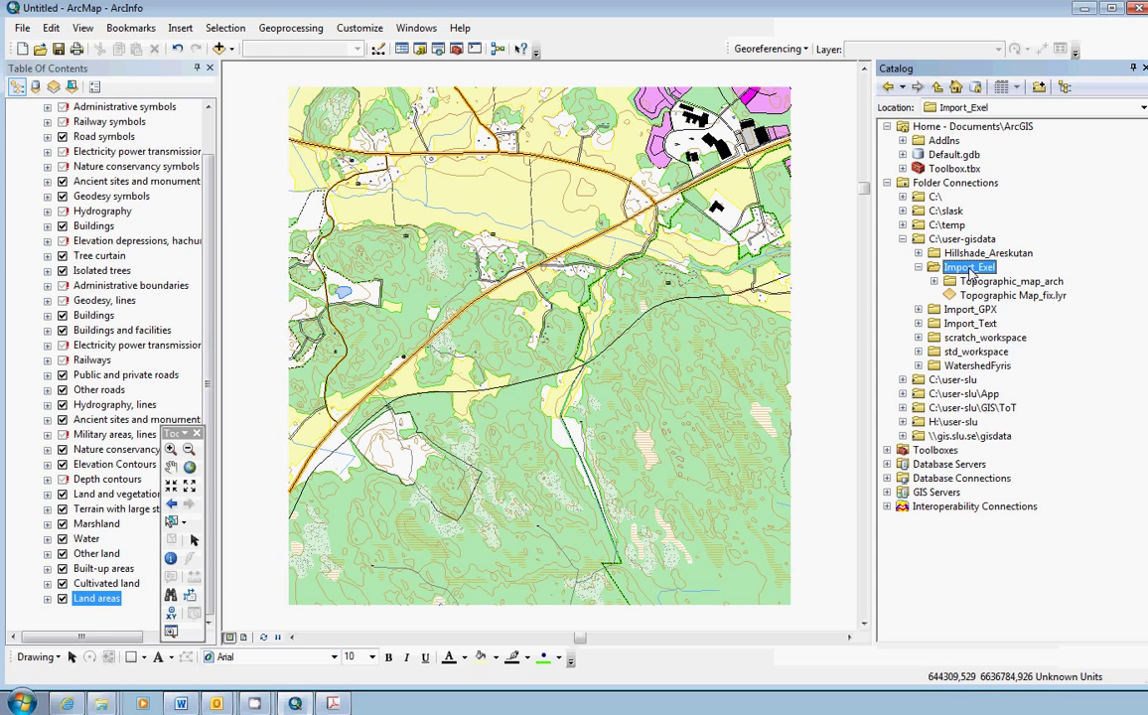
right_click(993, 269)
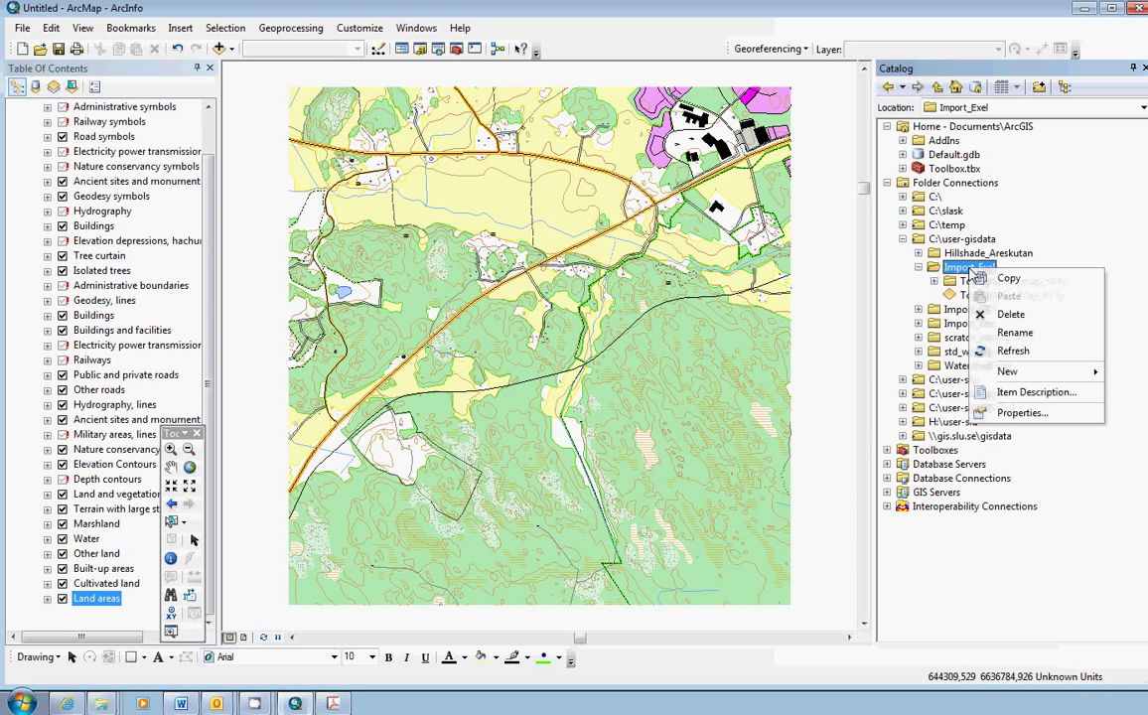
left_click(1027, 353)
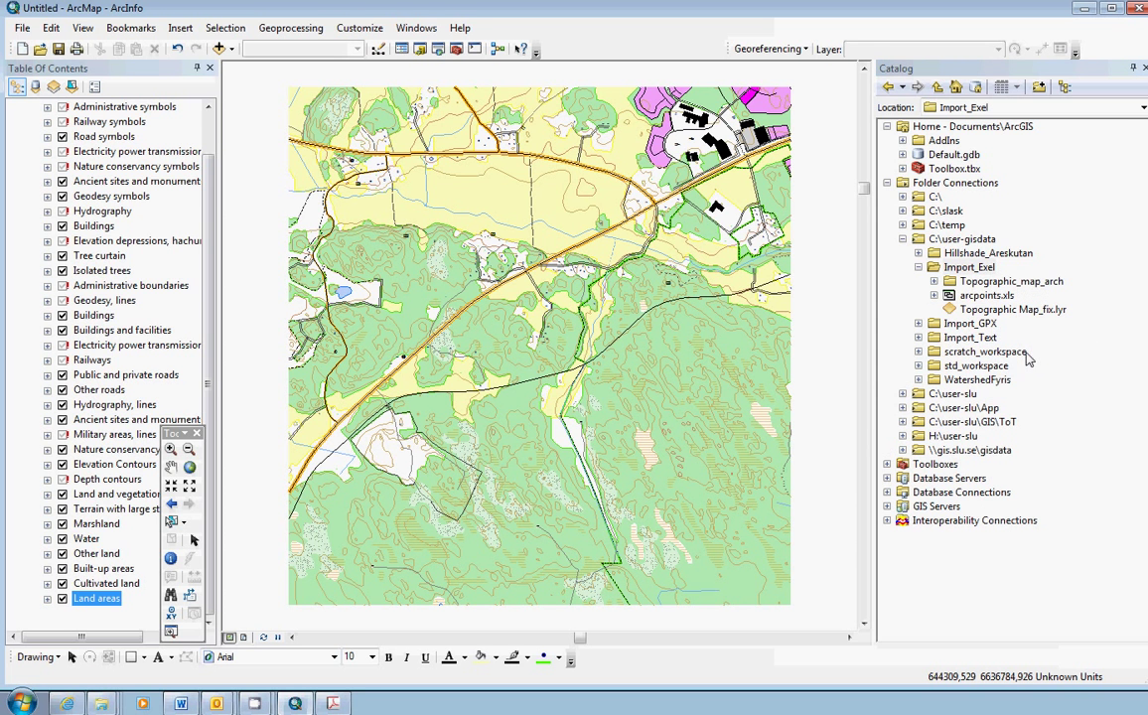
left_click(960, 270)
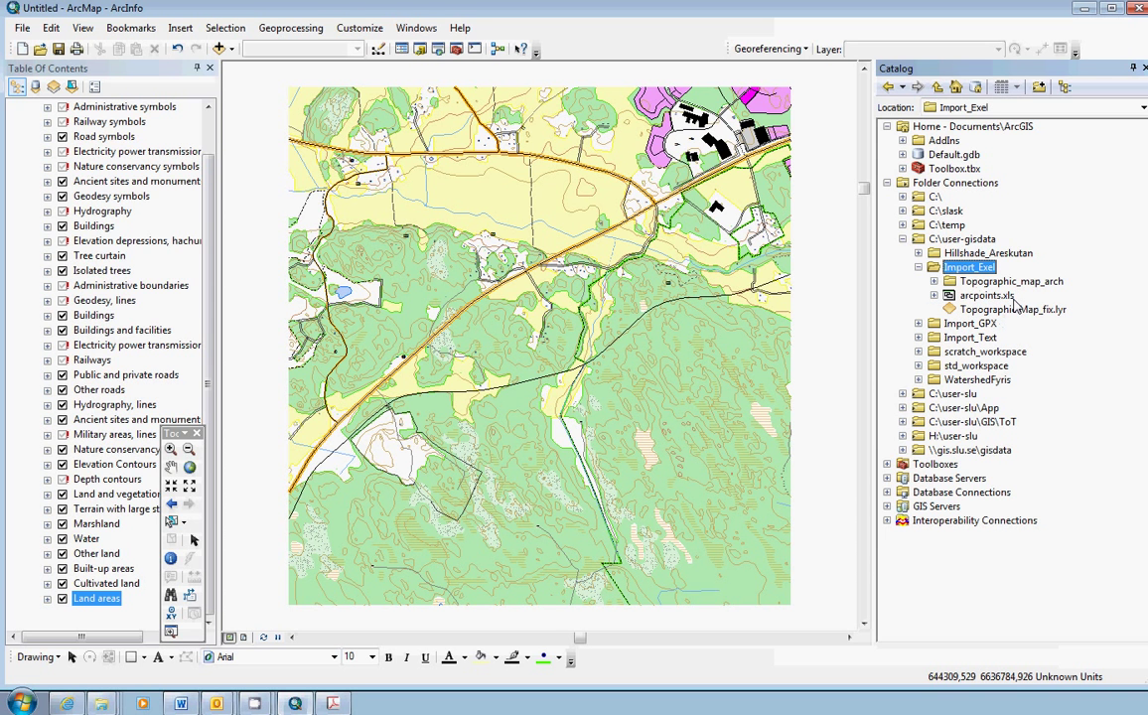
left_click(933, 296)
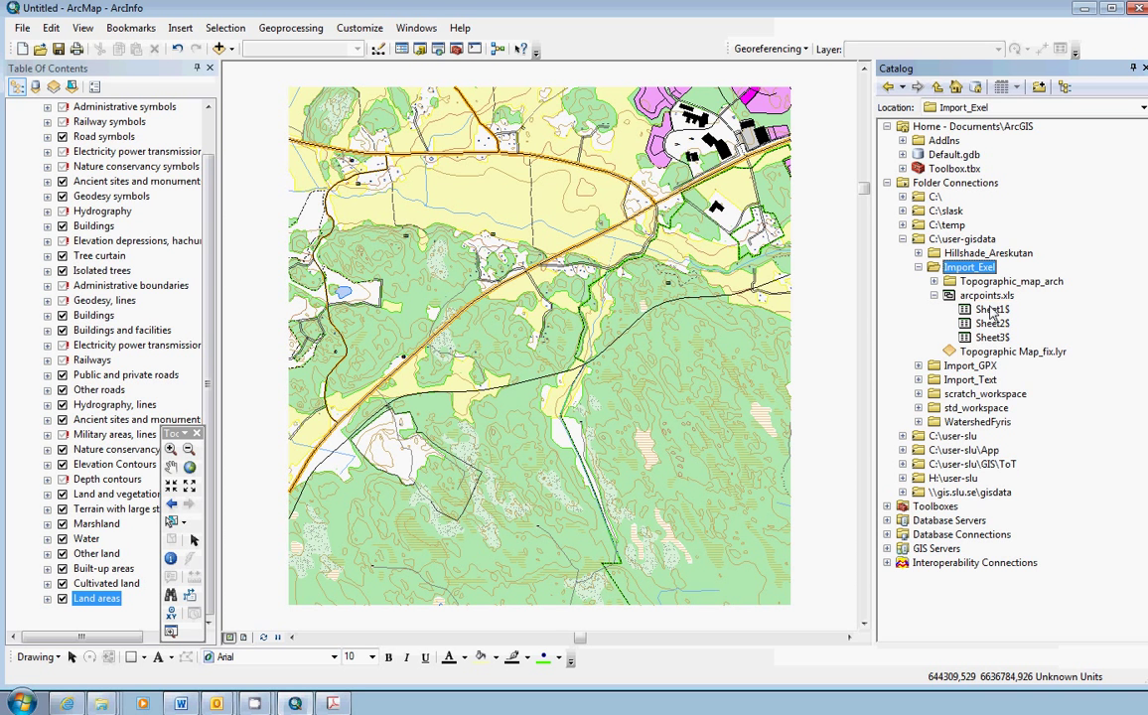
left_click(990, 310)
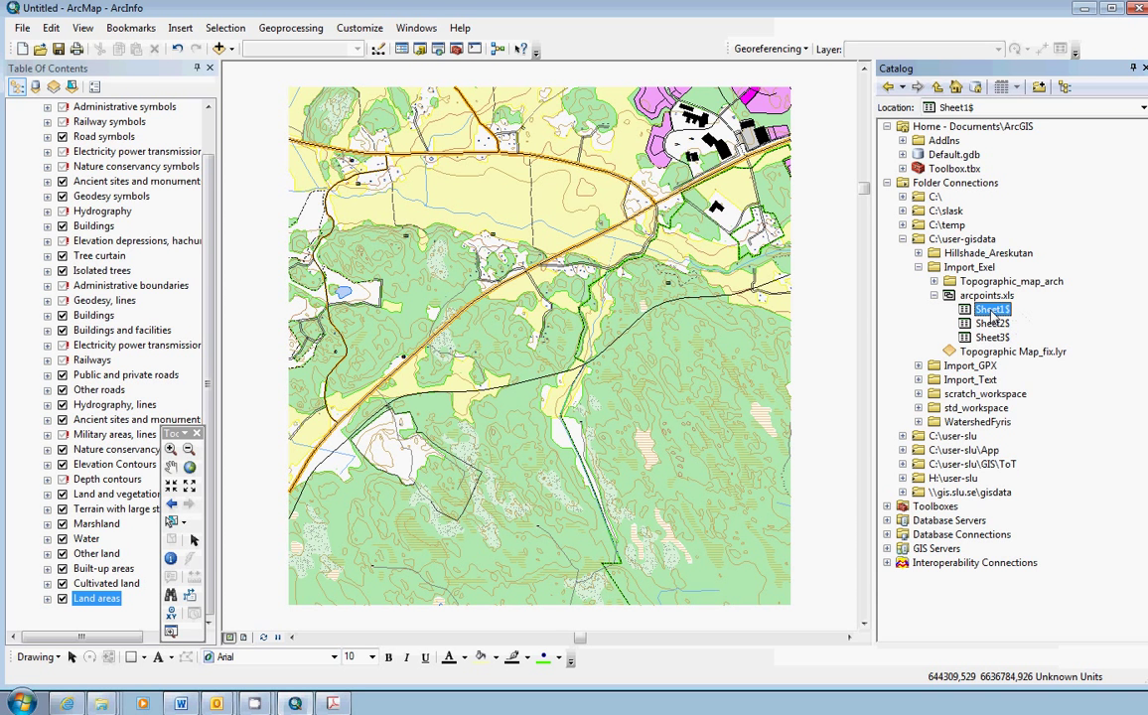
- Narrow the ArcMap window and open Create Feature Class From XY Table for Sheet1$
right_click(991, 315)
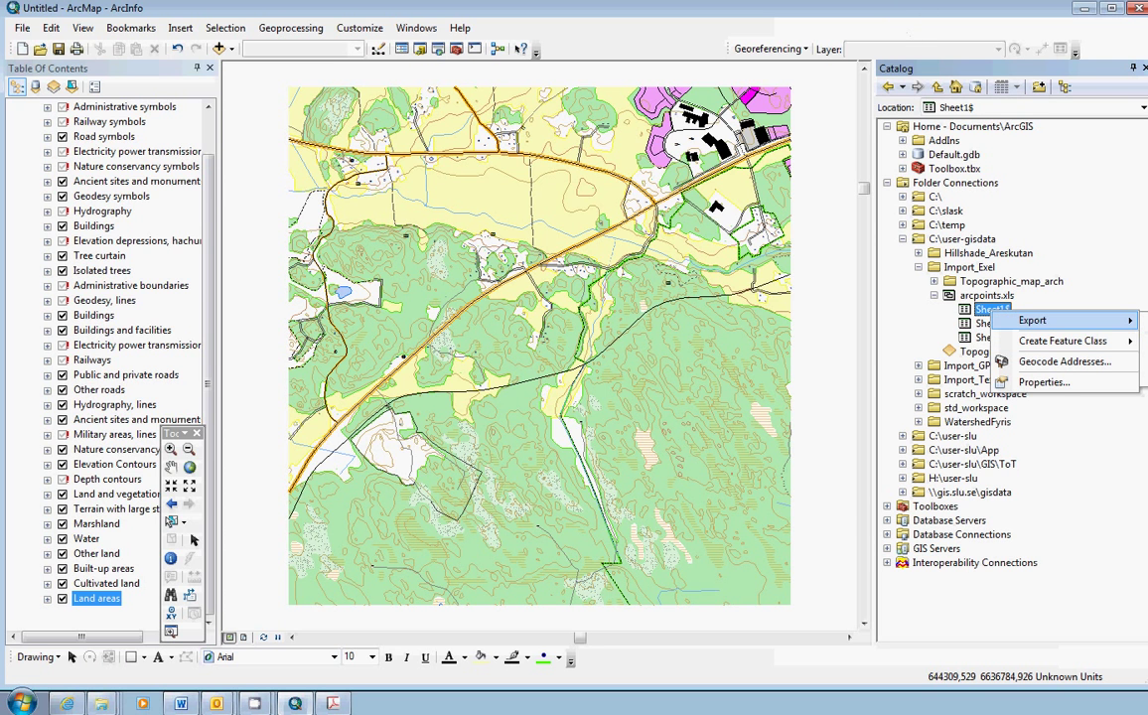
key("Escape")
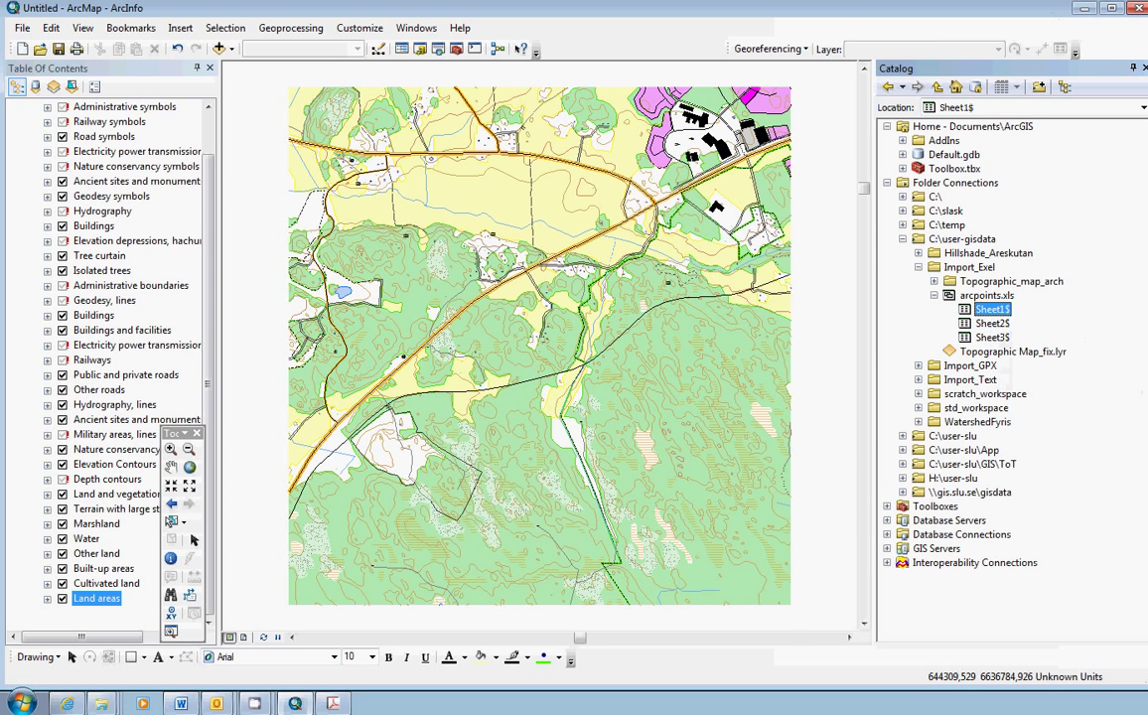
left_click_drag(1146, 261, 901, 260)
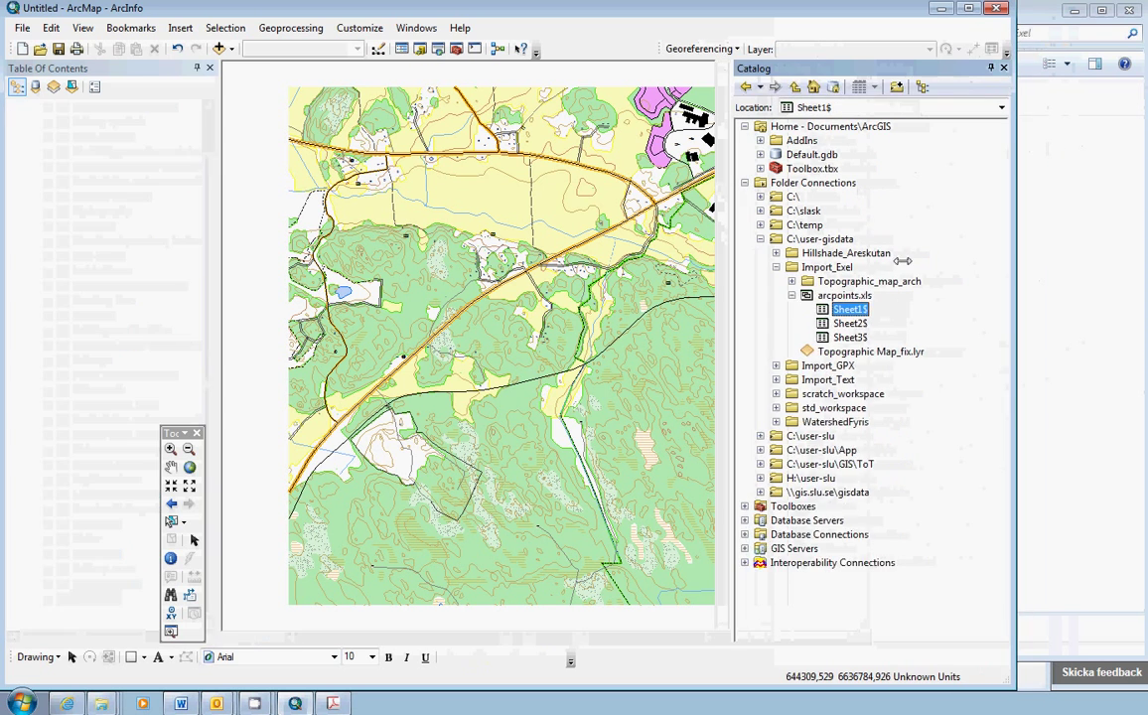
right_click(843, 311)
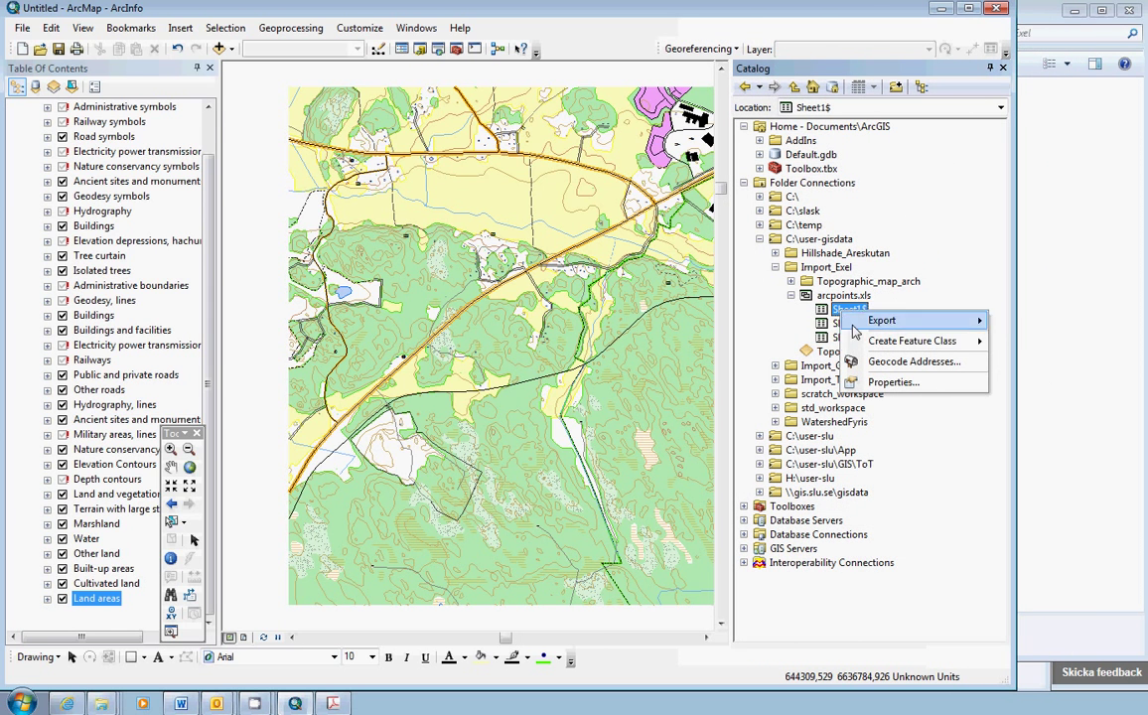
mouse_move(893, 340)
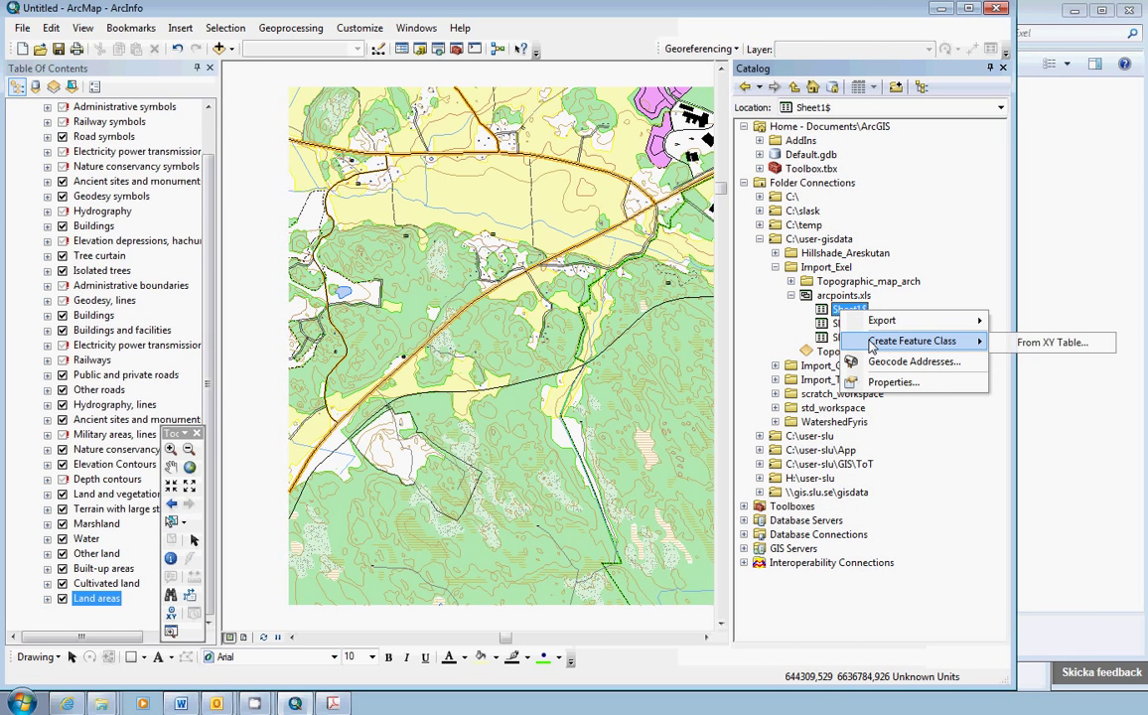
left_click(1052, 343)
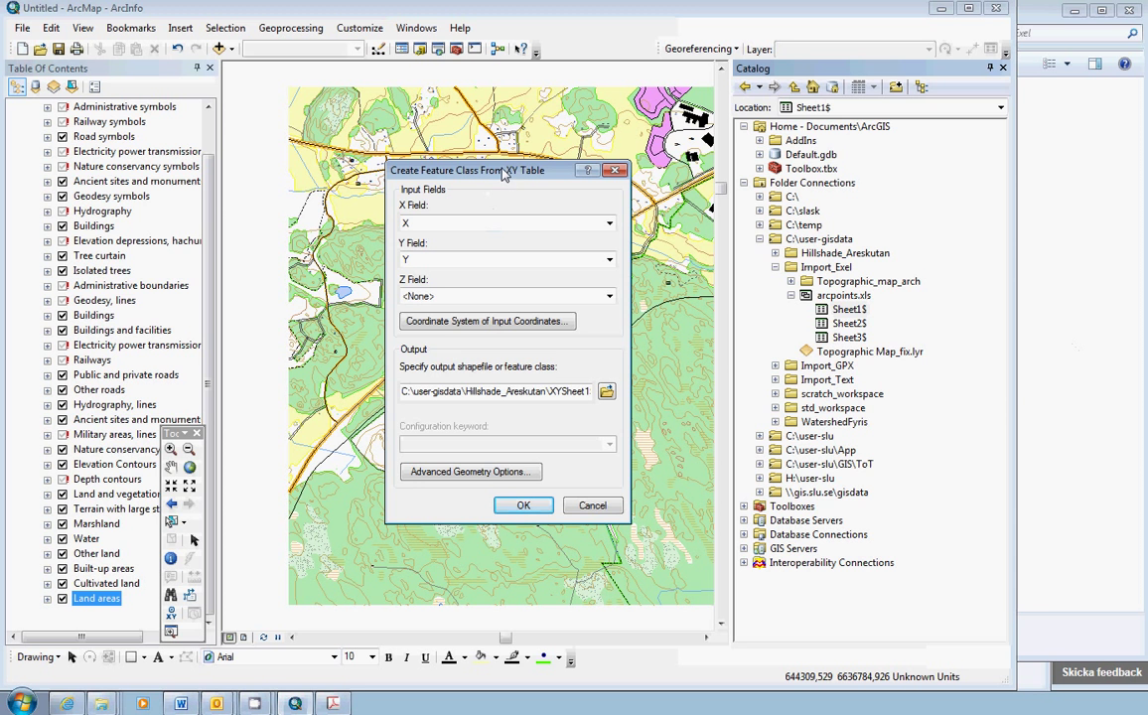
left_click_drag(503, 174, 496, 146)
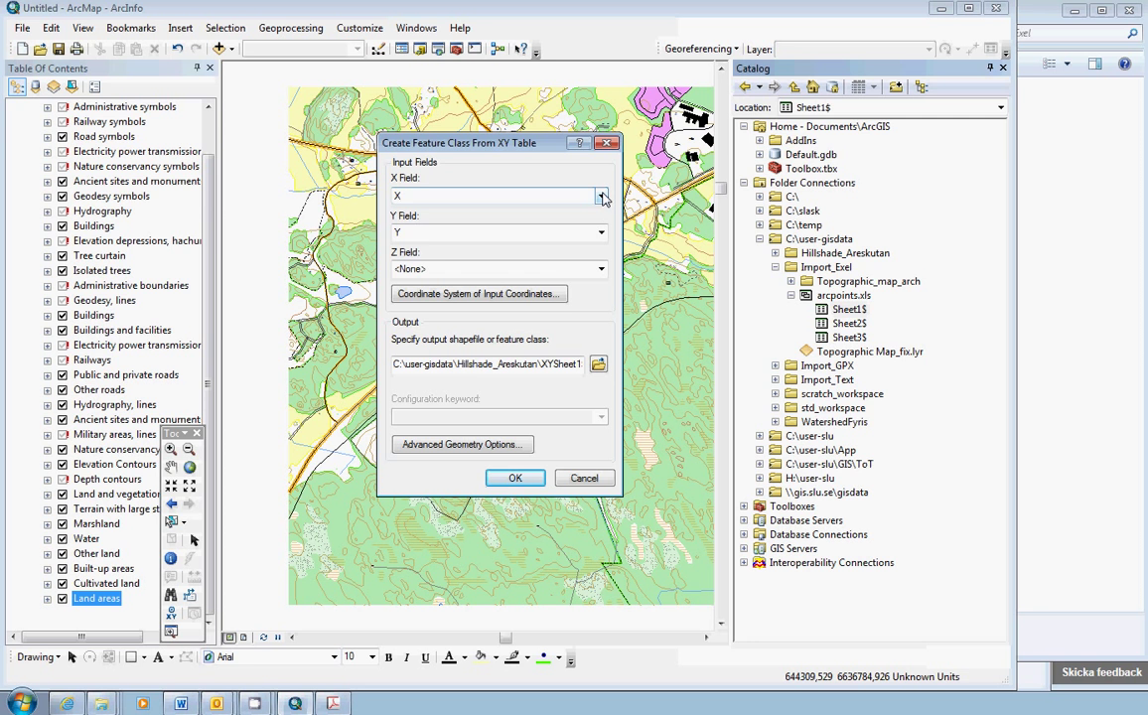
left_click(334, 704)
scroll(651, 387, "down", 1)
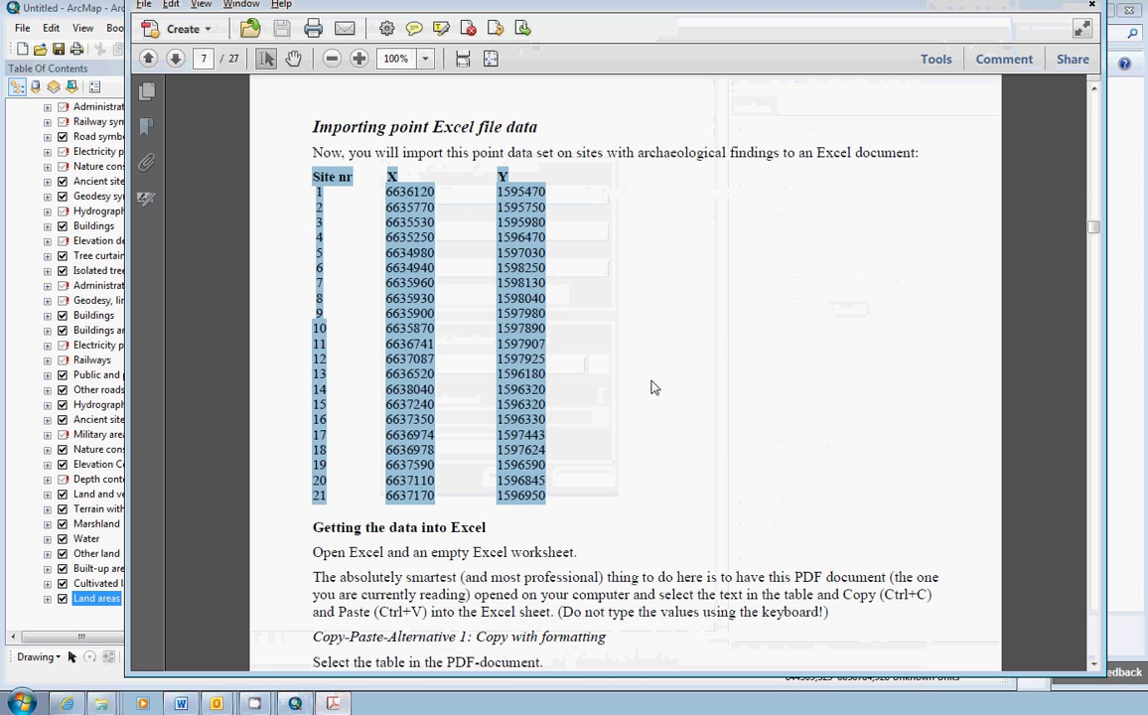
scroll(651, 387, "up", 3)
scroll(652, 388, "down", 5)
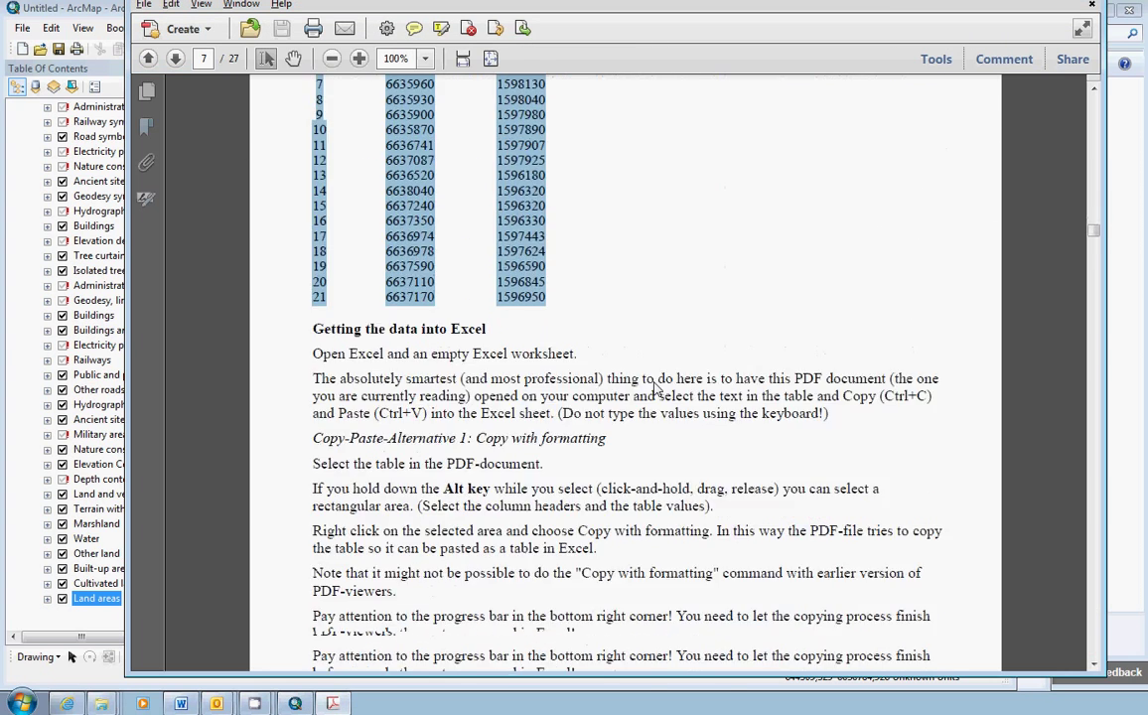
scroll(653, 388, "up", 8)
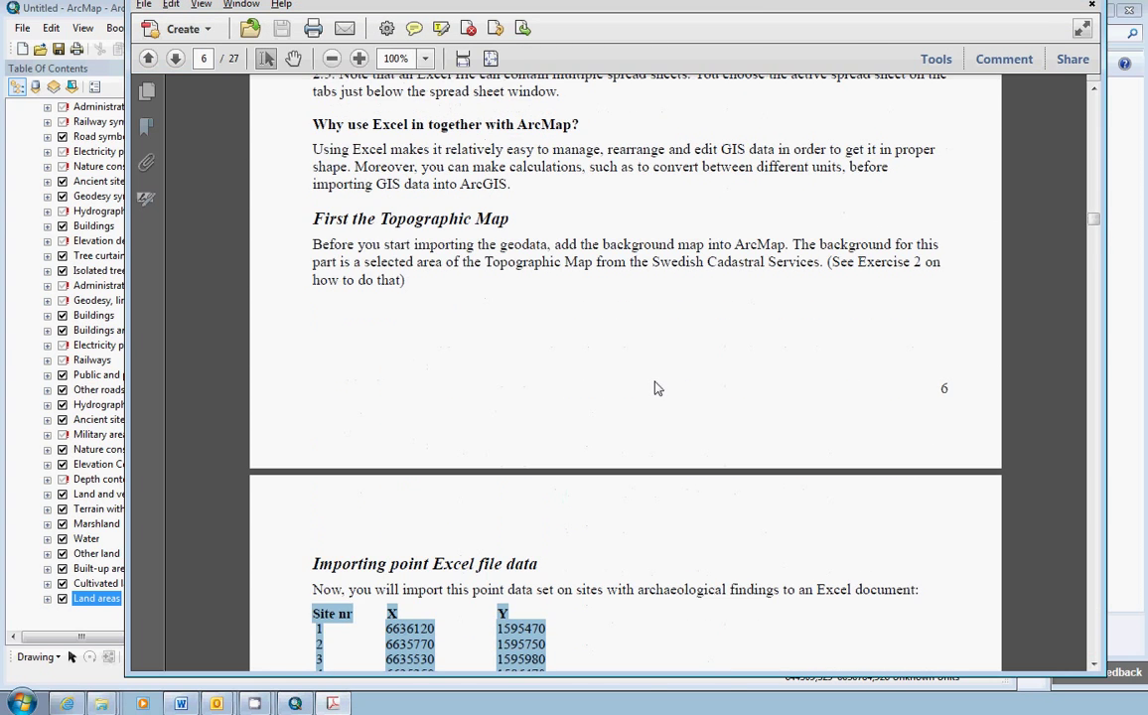
scroll(654, 388, "down", 10)
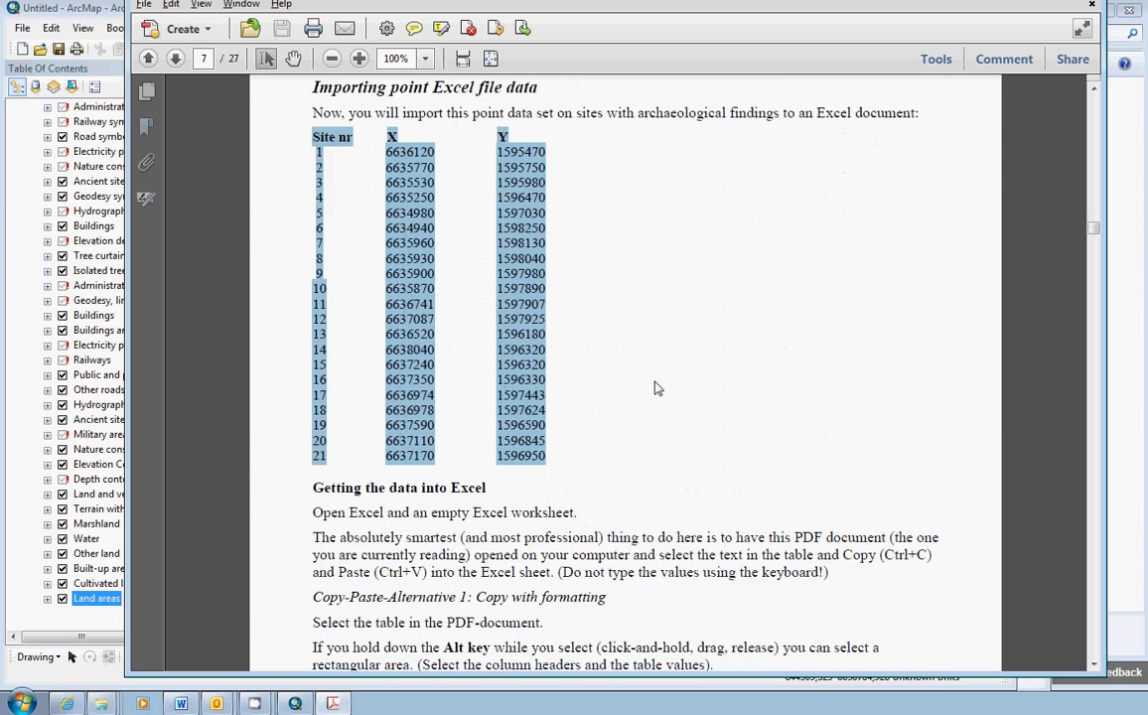
scroll(654, 388, "down", 4)
scroll(653, 380, "down", 20)
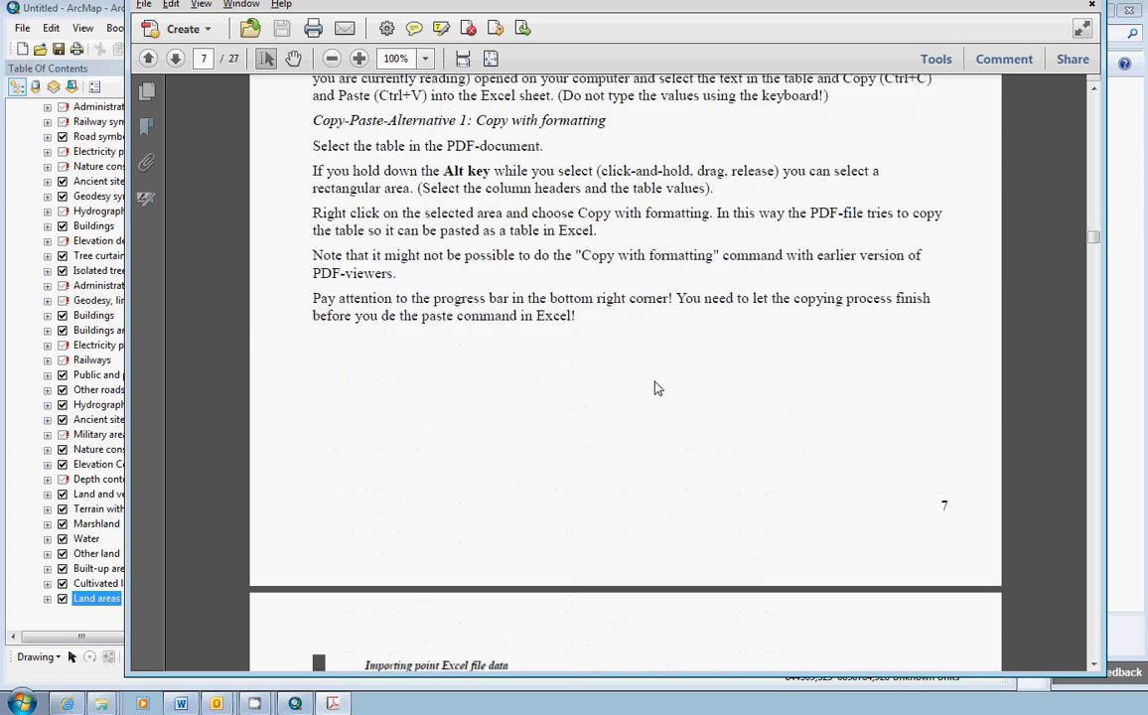
scroll(661, 375, "down", 14)
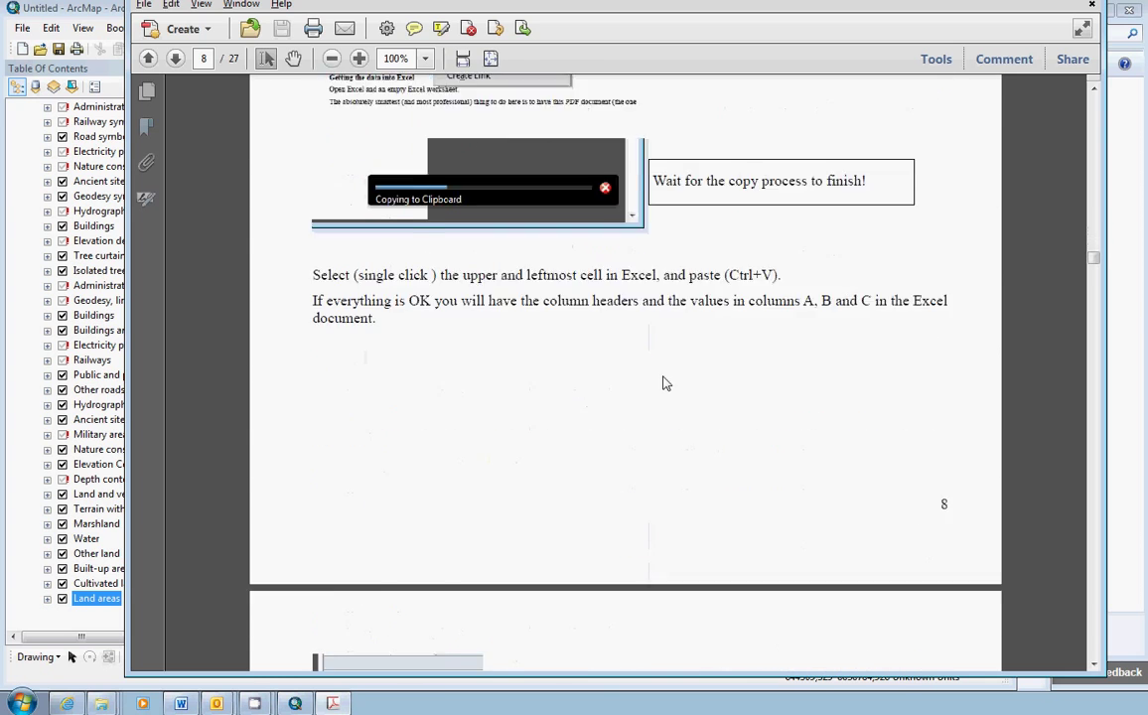
scroll(663, 373, "up", 16)
scroll(663, 373, "up", 20)
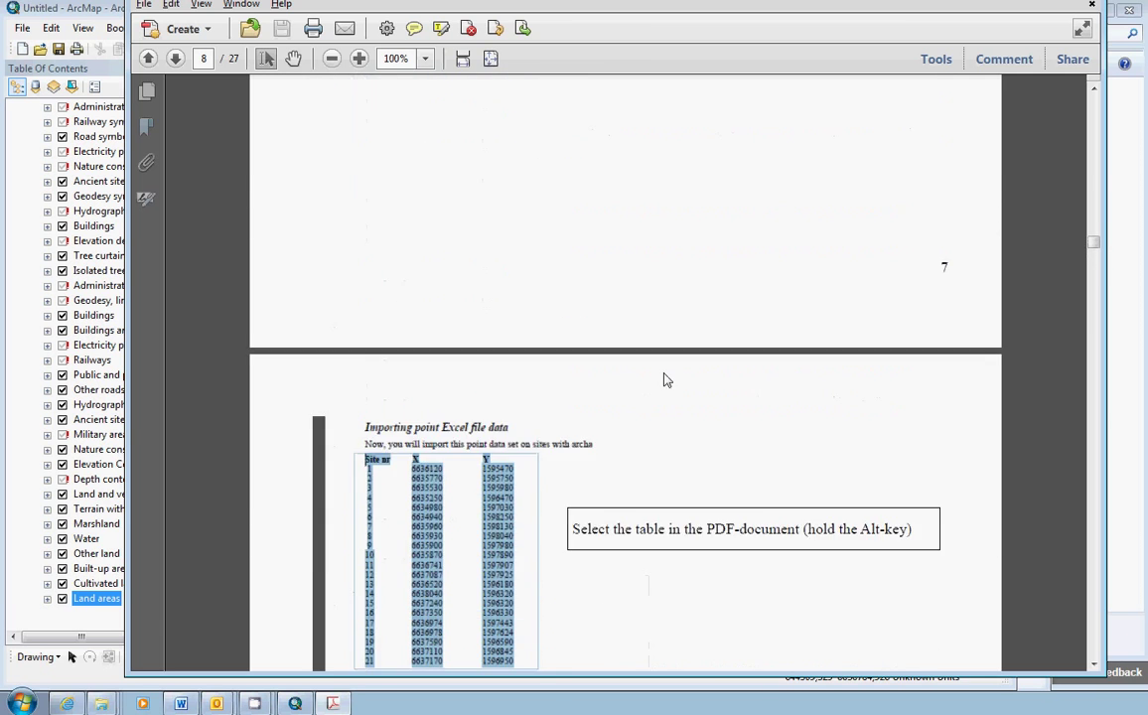
scroll(665, 380, "up", 2)
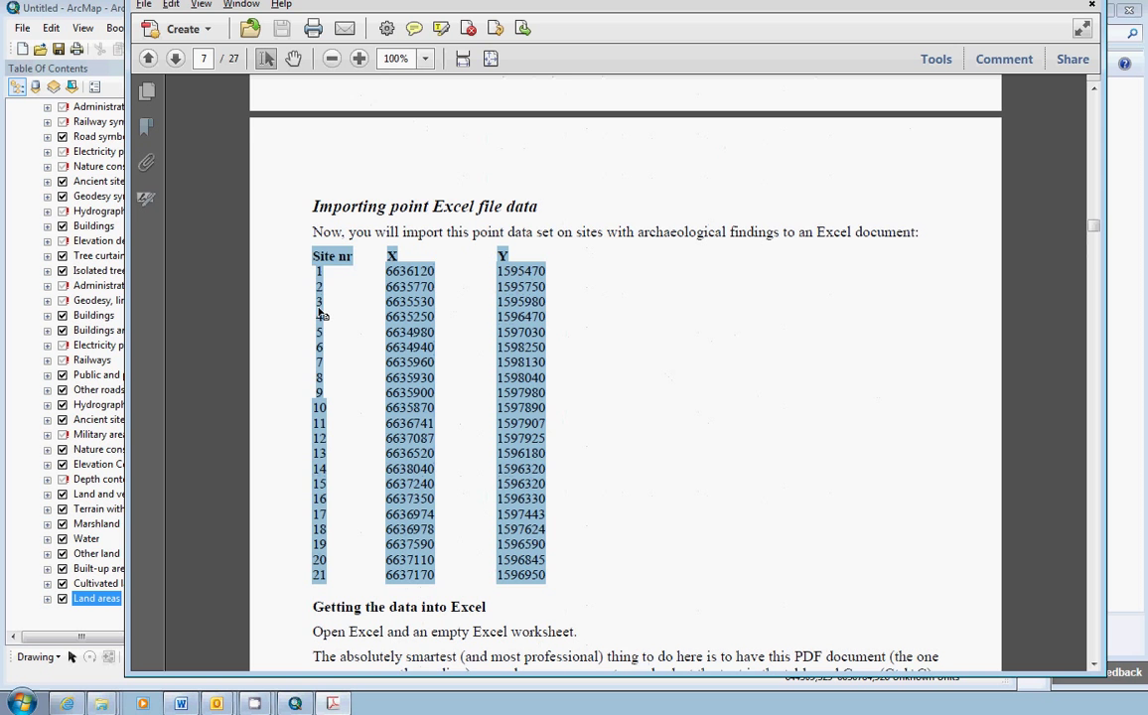
left_click(562, 249)
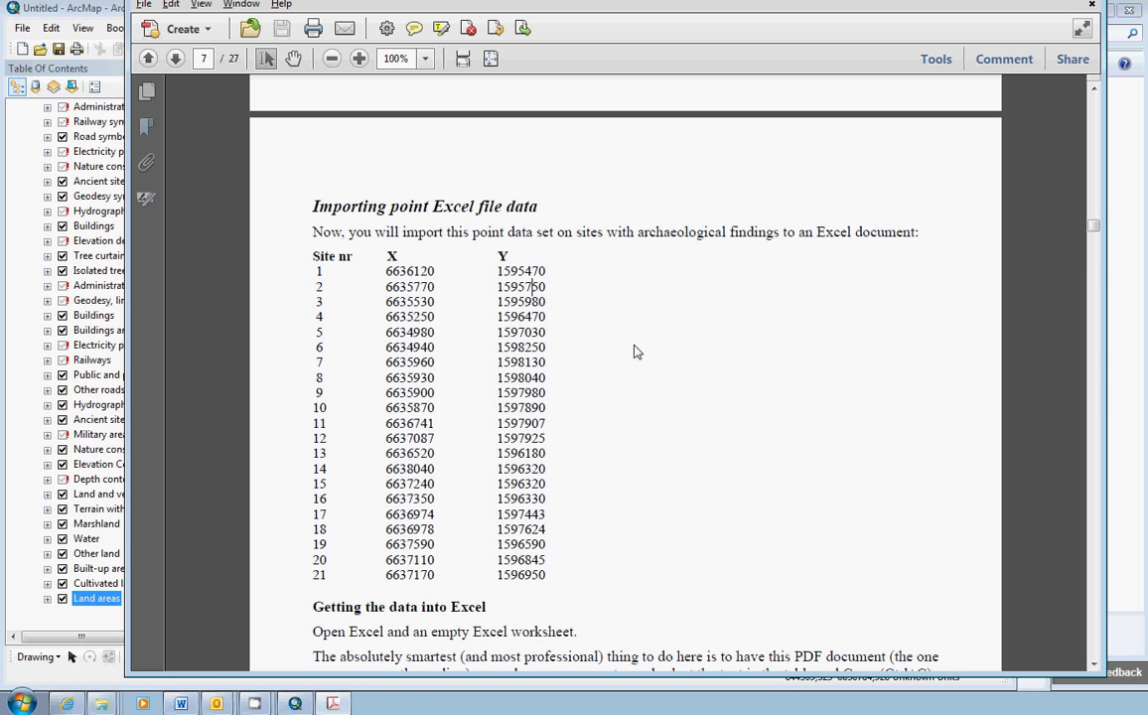
scroll(663, 385, "up", 3)
scroll(664, 384, "down", 3)
scroll(666, 385, "down", 1)
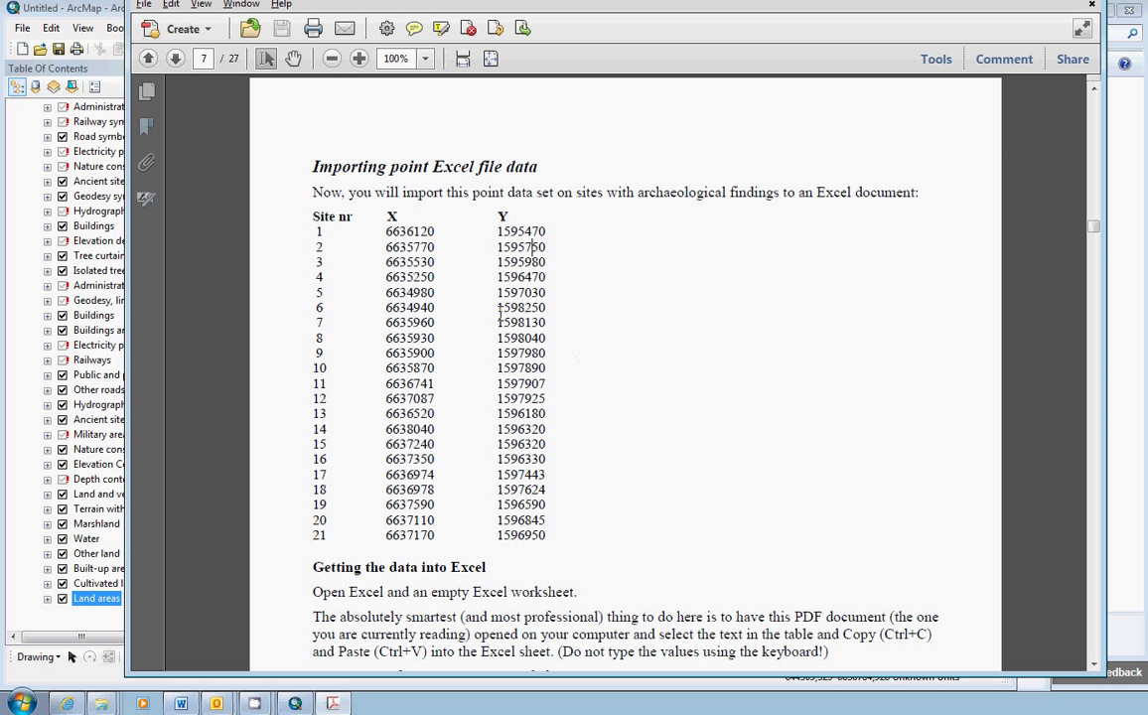
key("alt+Tab")
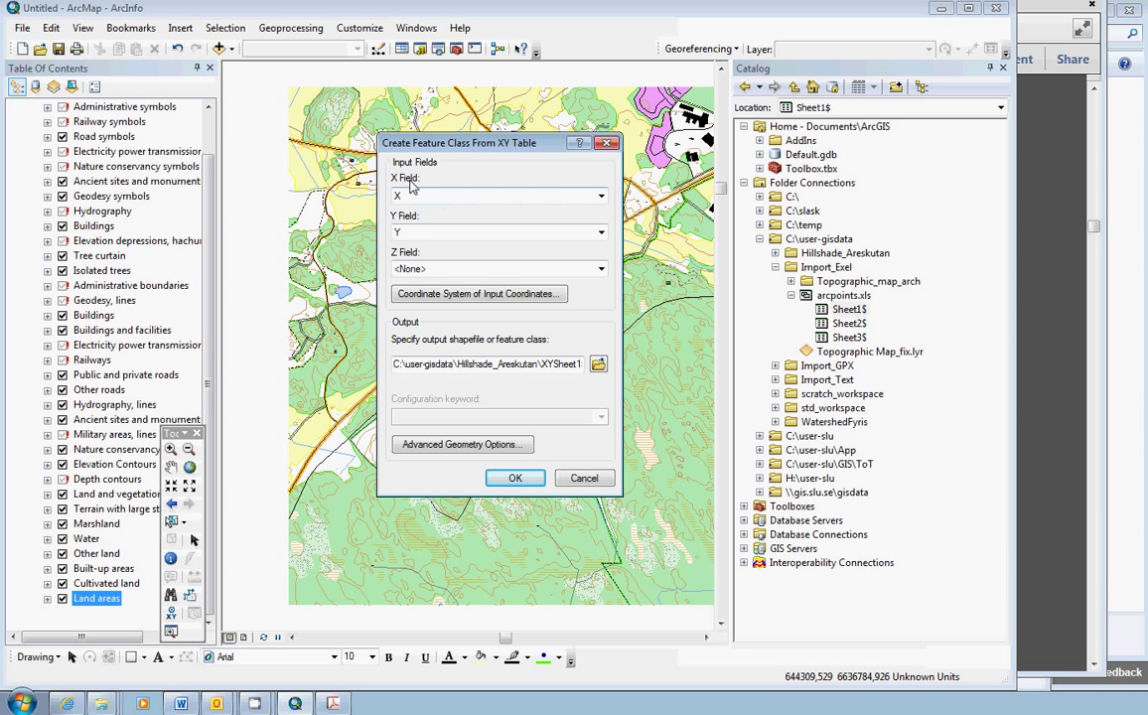
- Swap the coordinate fields so X Field is Y and Y Field is X
left_click(601, 197)
left_click(522, 232)
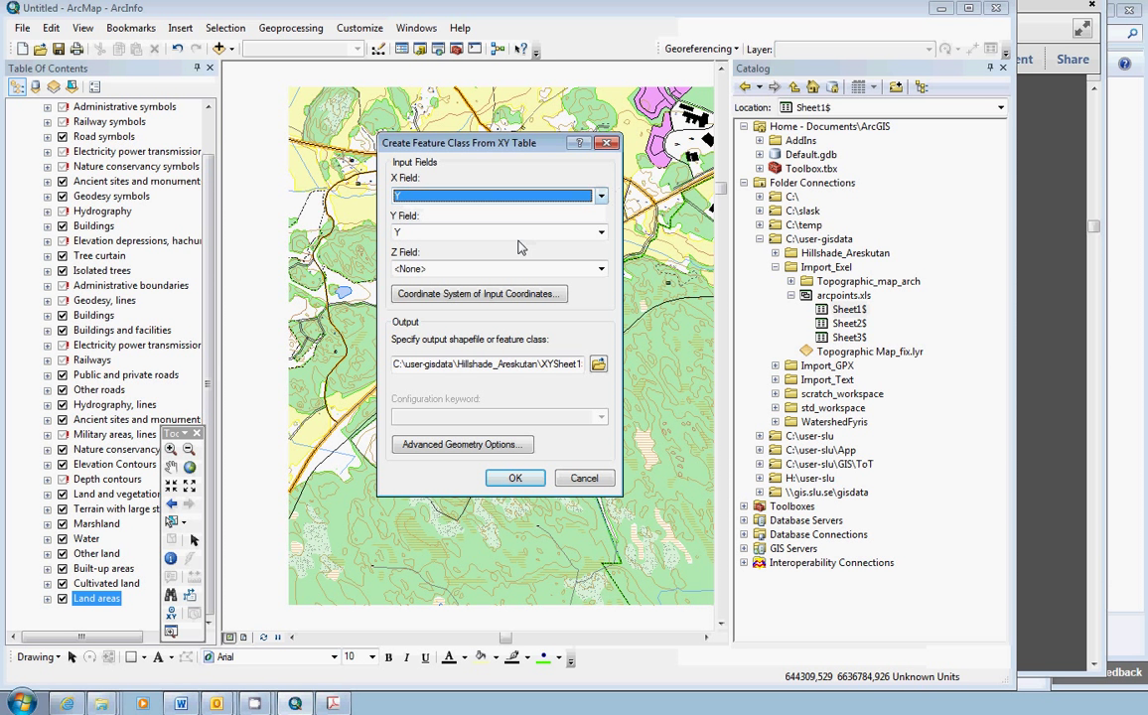
left_click(602, 232)
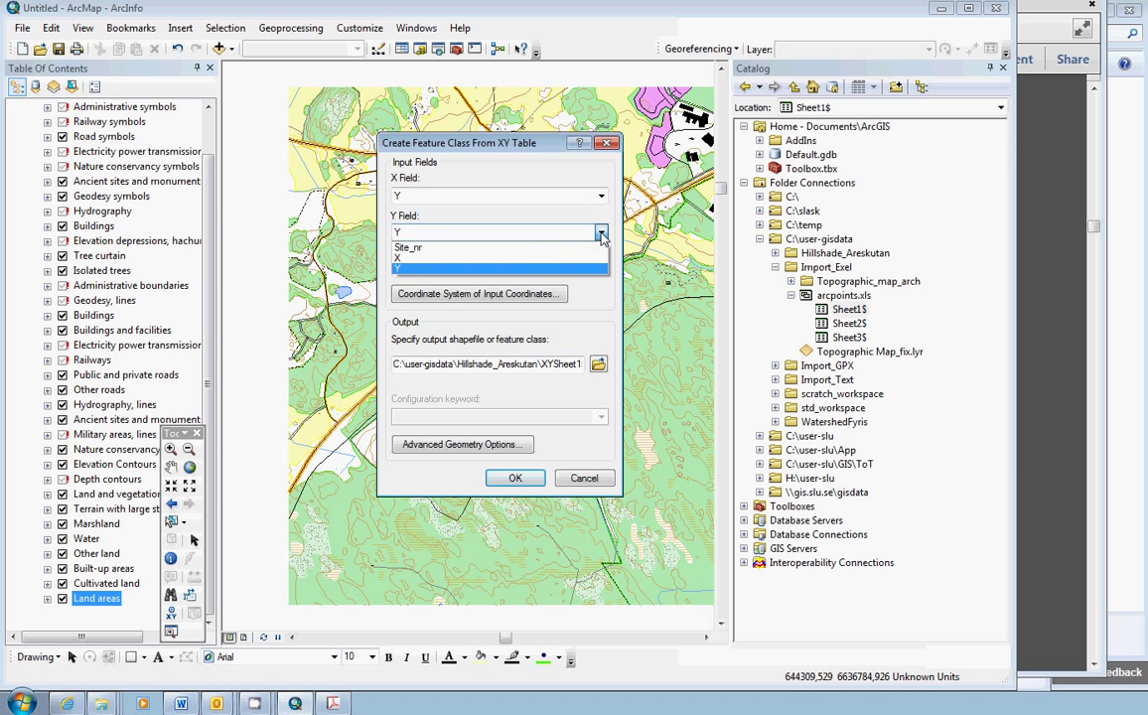
left_click(416, 258)
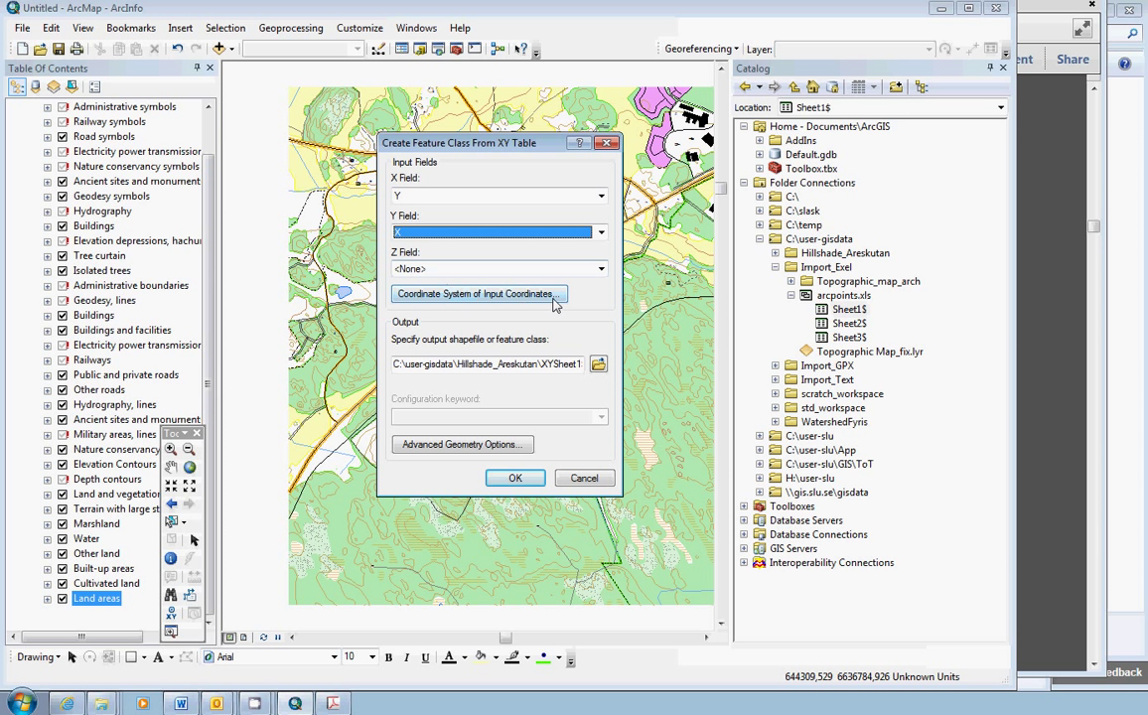
- Set the input coordinate system to RT90 25 gon V from Projected > National Grids > Sweden
left_click(452, 296)
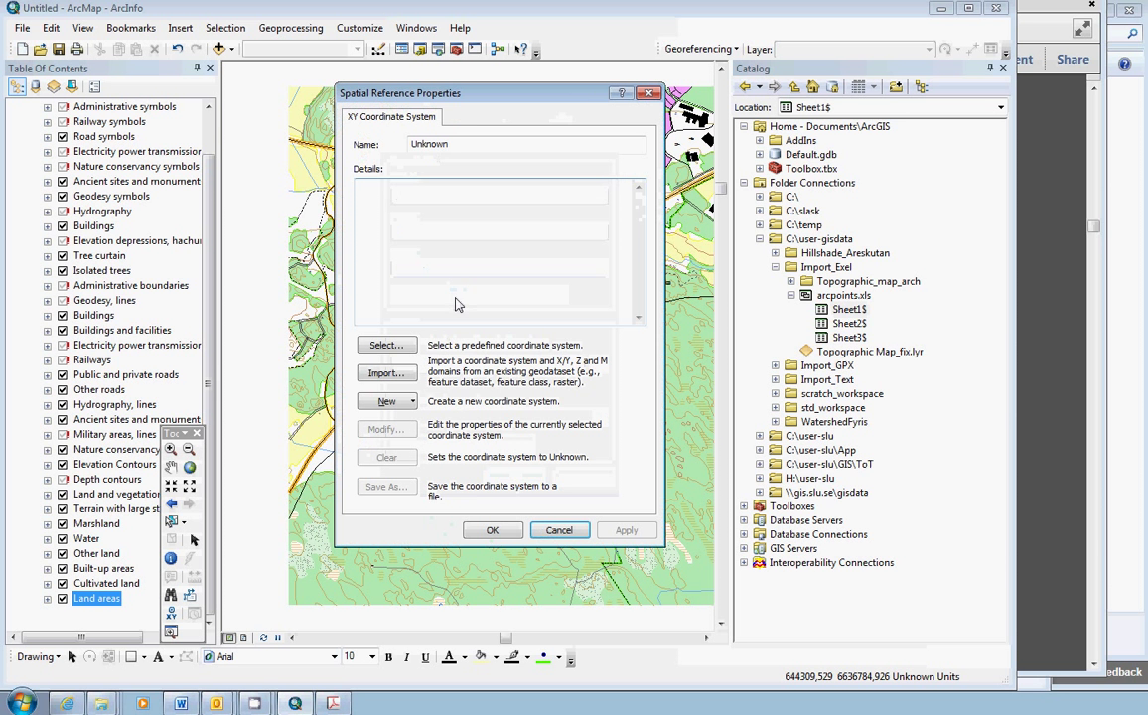
left_click(386, 345)
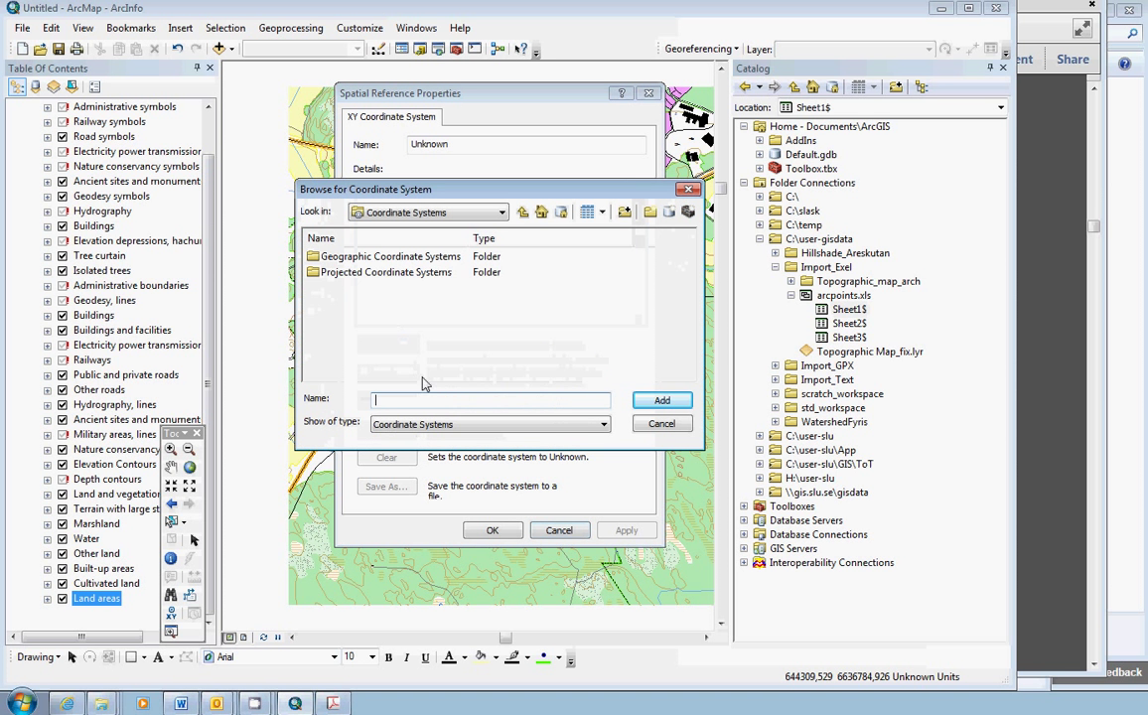
double_click(353, 271)
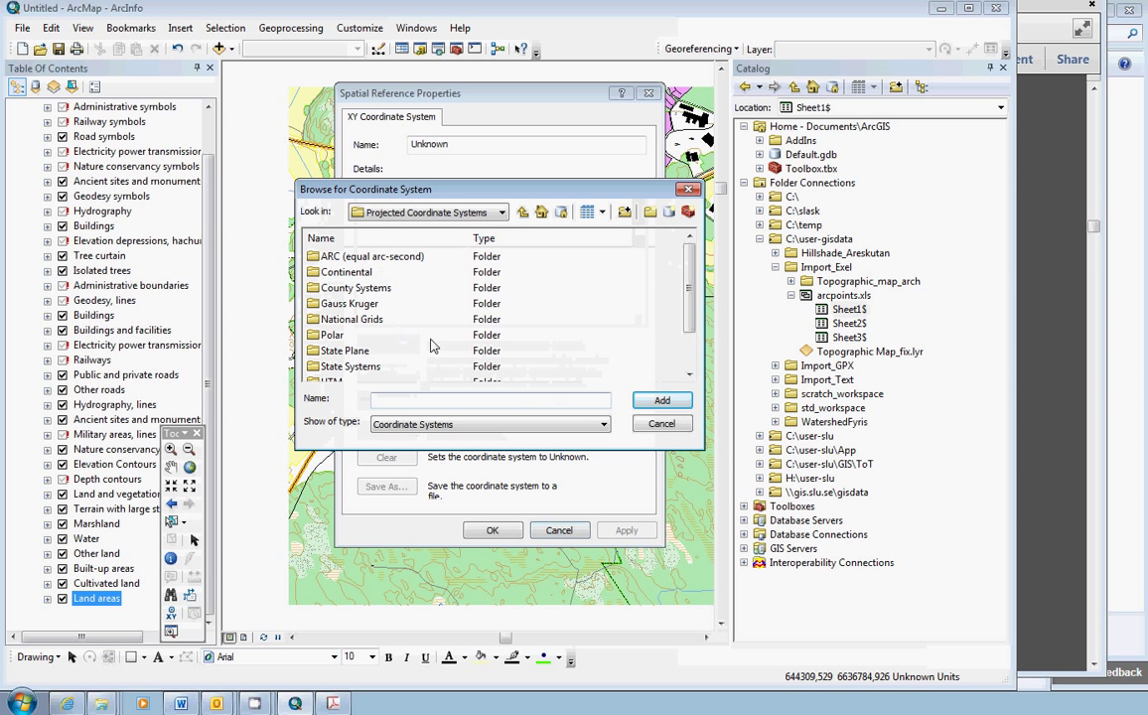
double_click(351, 319)
scroll(368, 301, "down", 5)
double_click(338, 367)
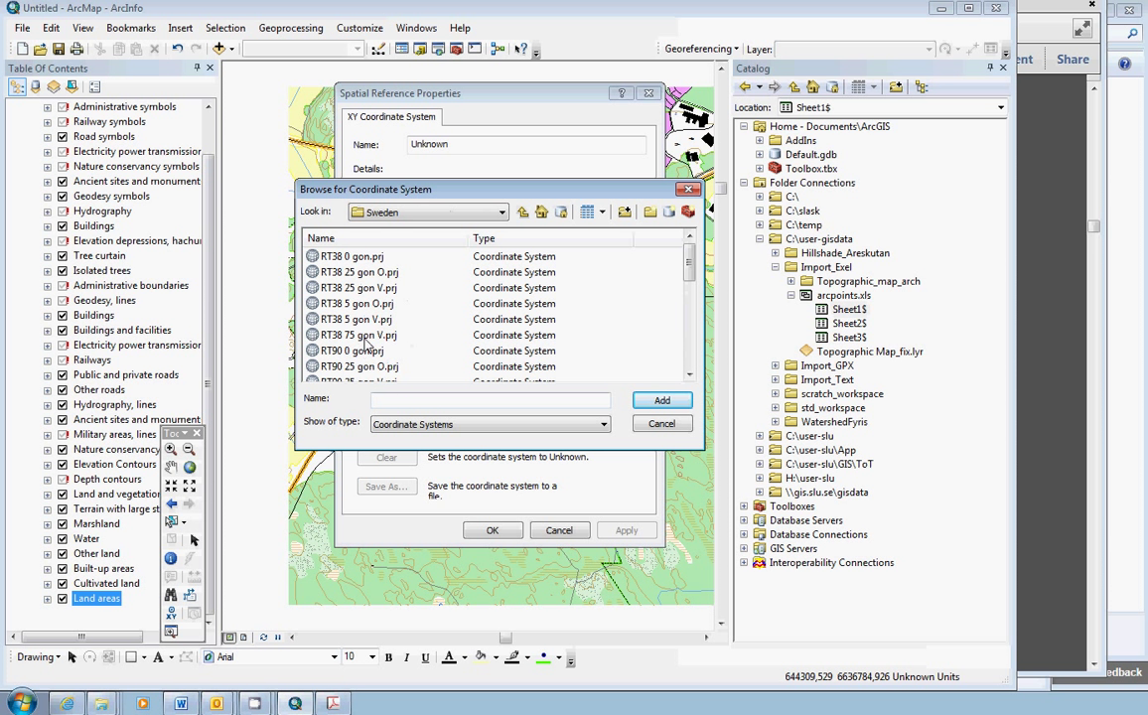
scroll(365, 344, "down", 1)
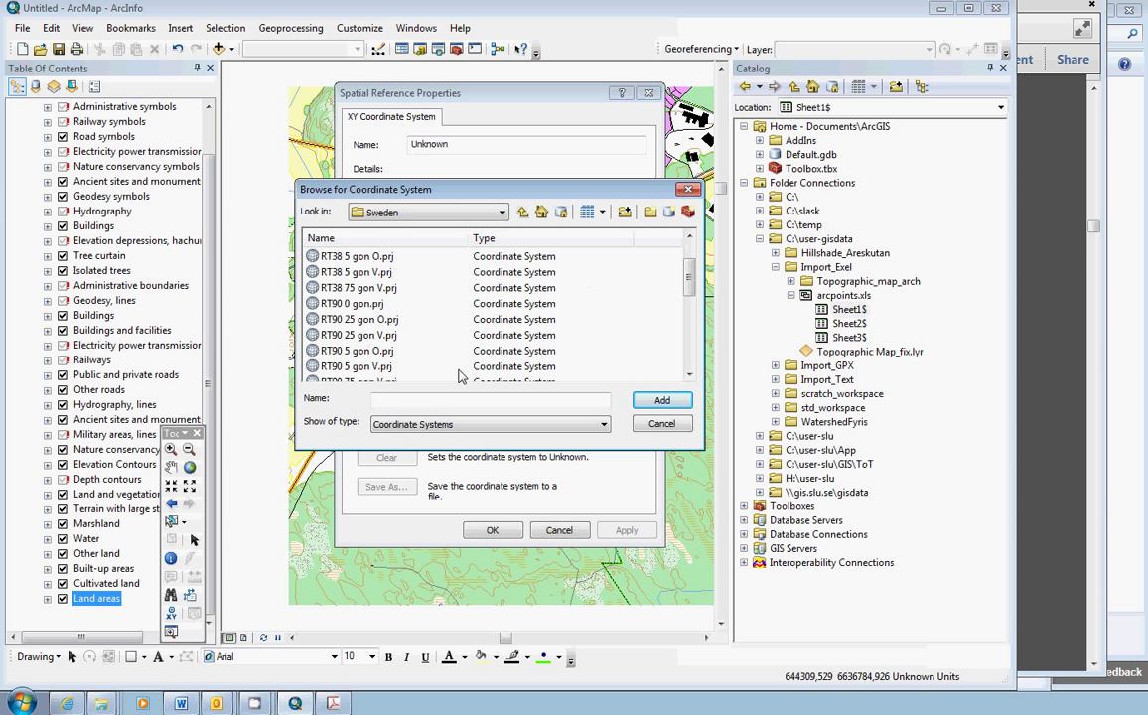
scroll(621, 338, "down", 2)
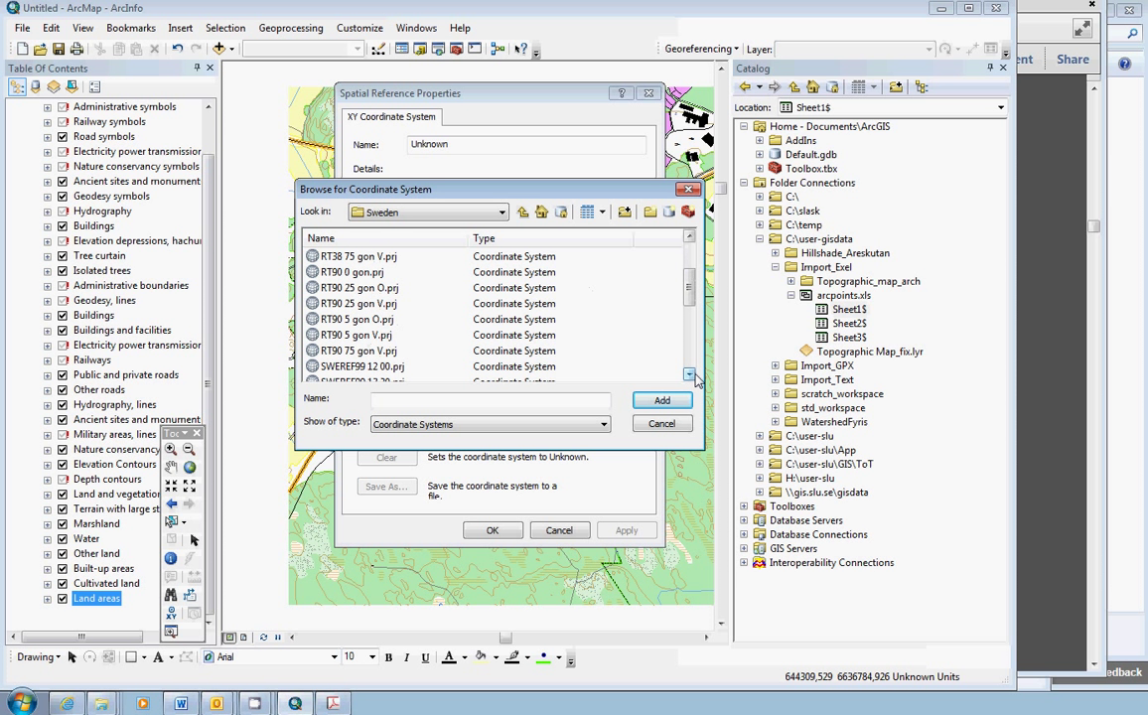
left_click(349, 304)
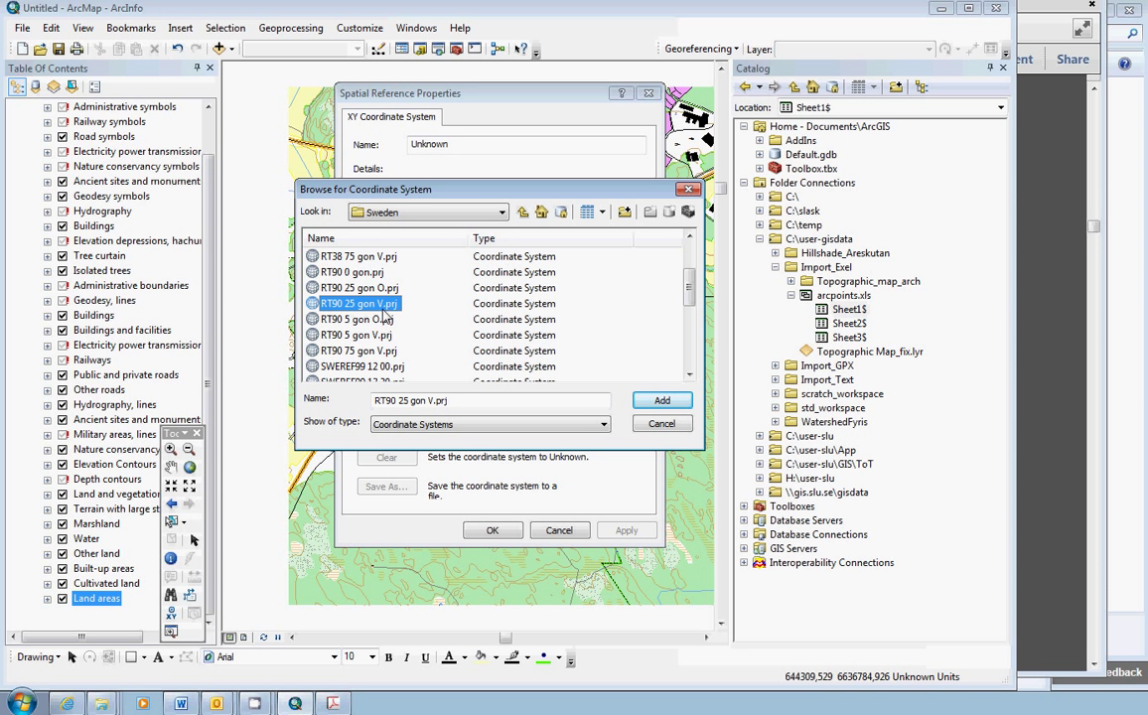
left_click(662, 400)
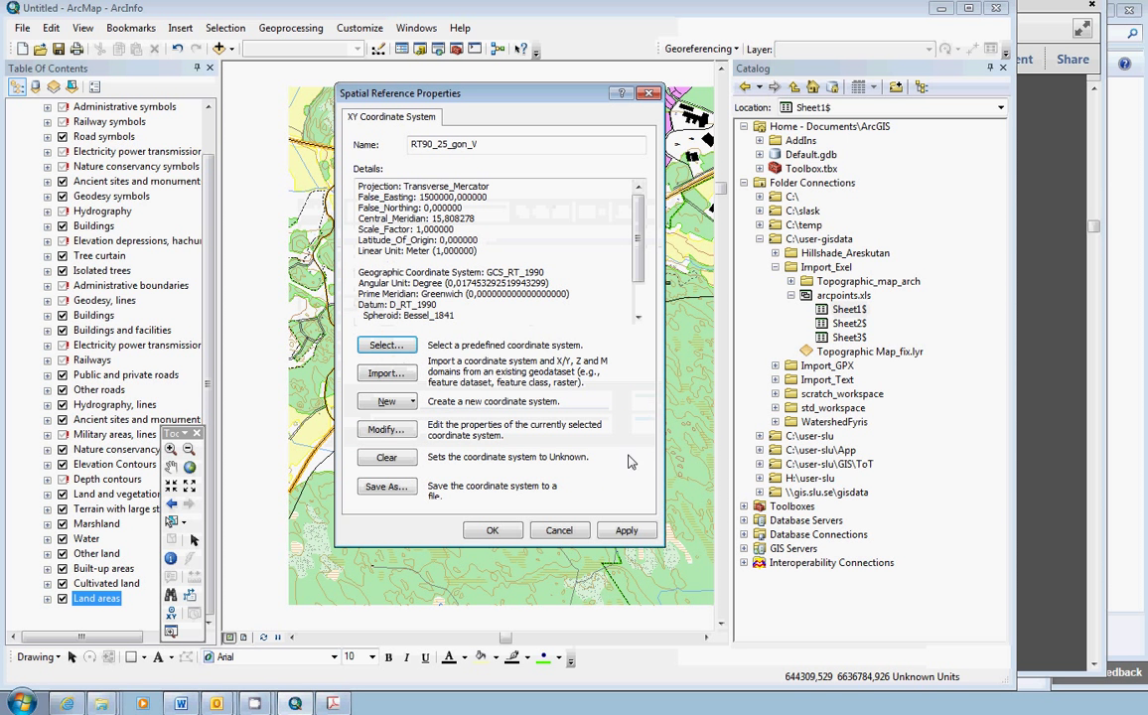
left_click(489, 530)
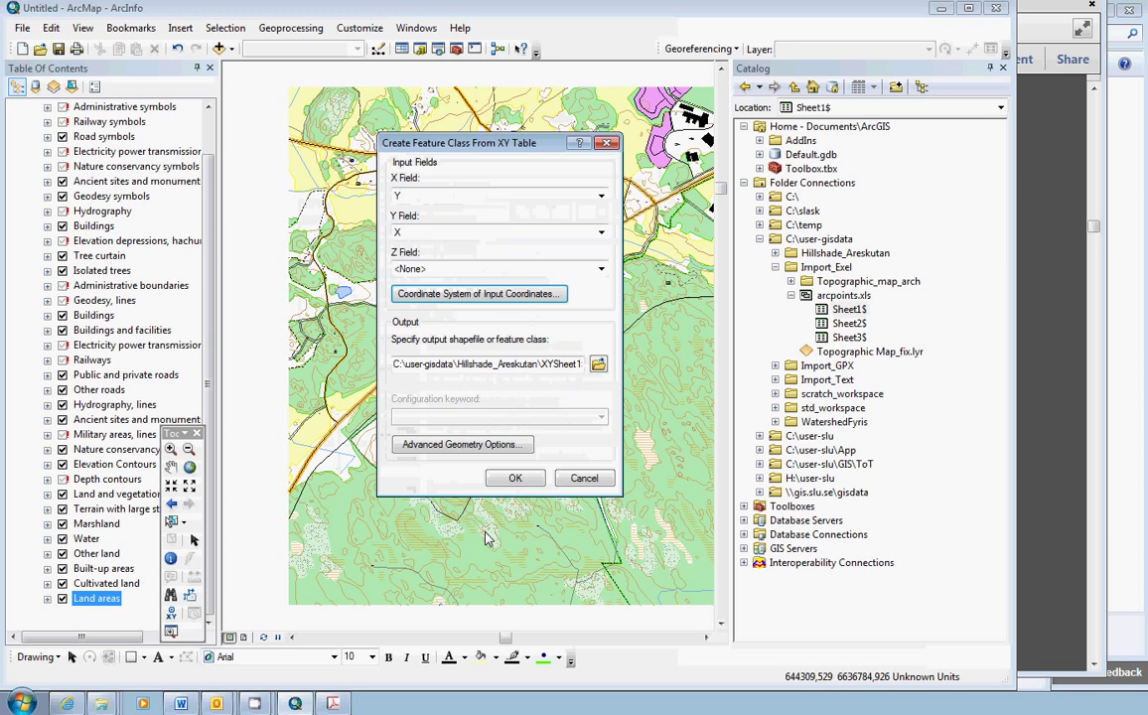
- Set the output shapefile to XYSheet1.shp in C:\user-gisdata\Import_Exel, removing the $ from the name
left_click(598, 365)
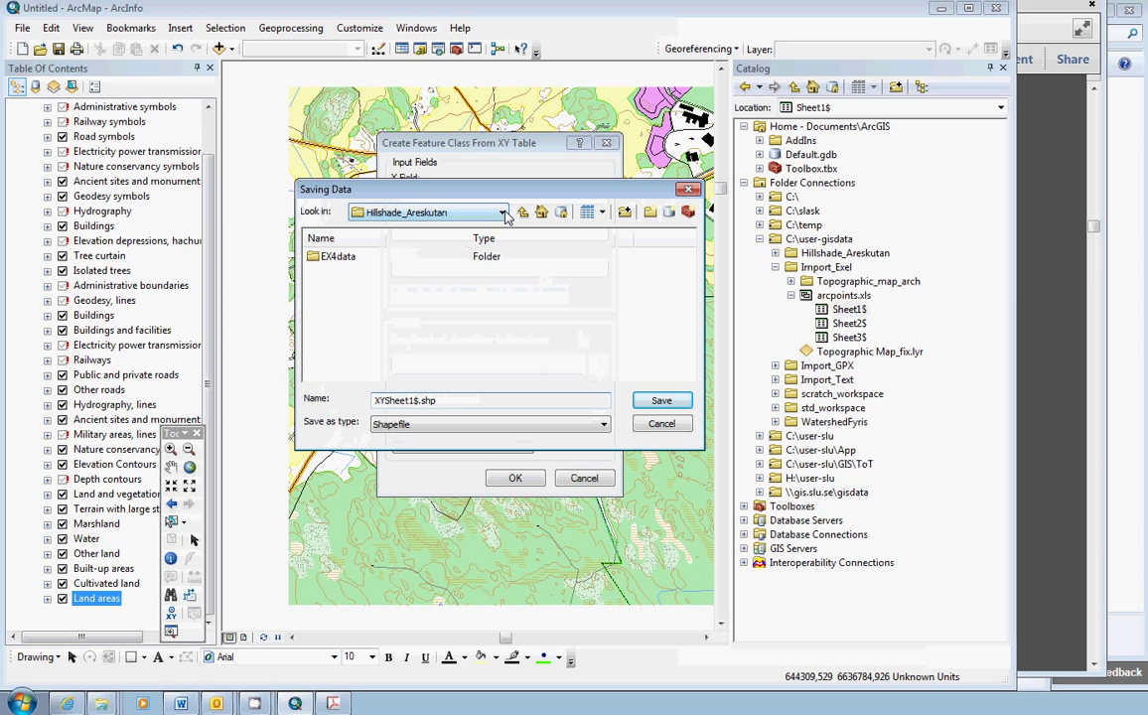
left_click(462, 211)
scroll(466, 253, "up", 1)
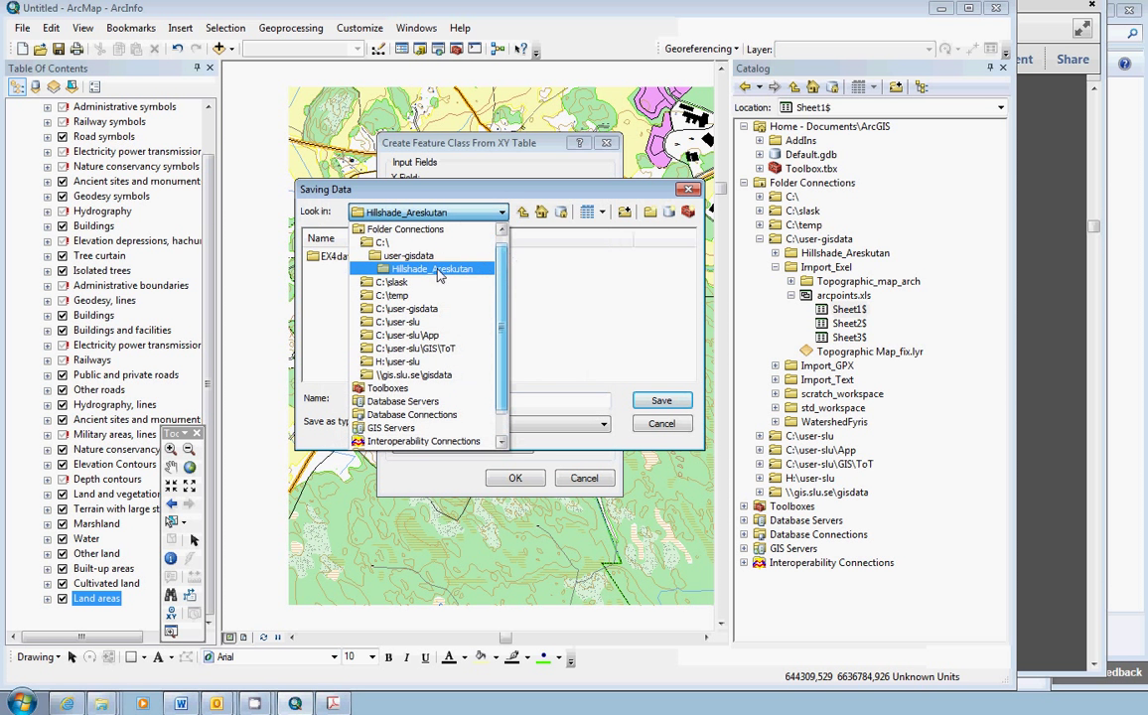
left_click(417, 253)
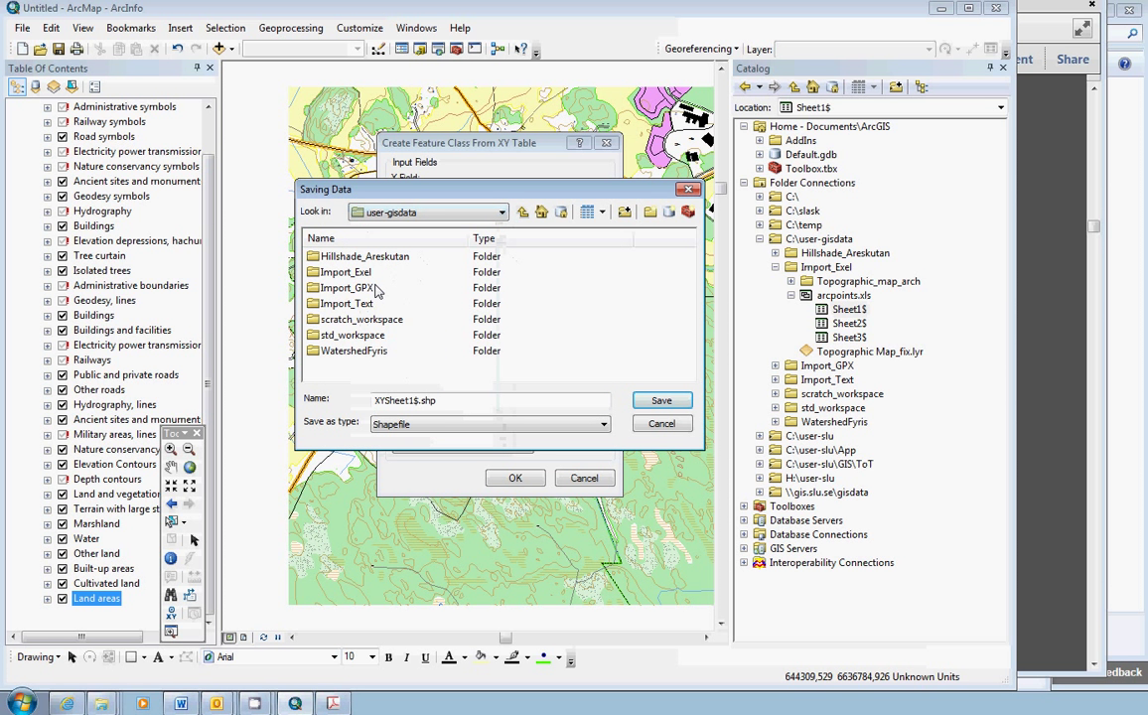
double_click(344, 271)
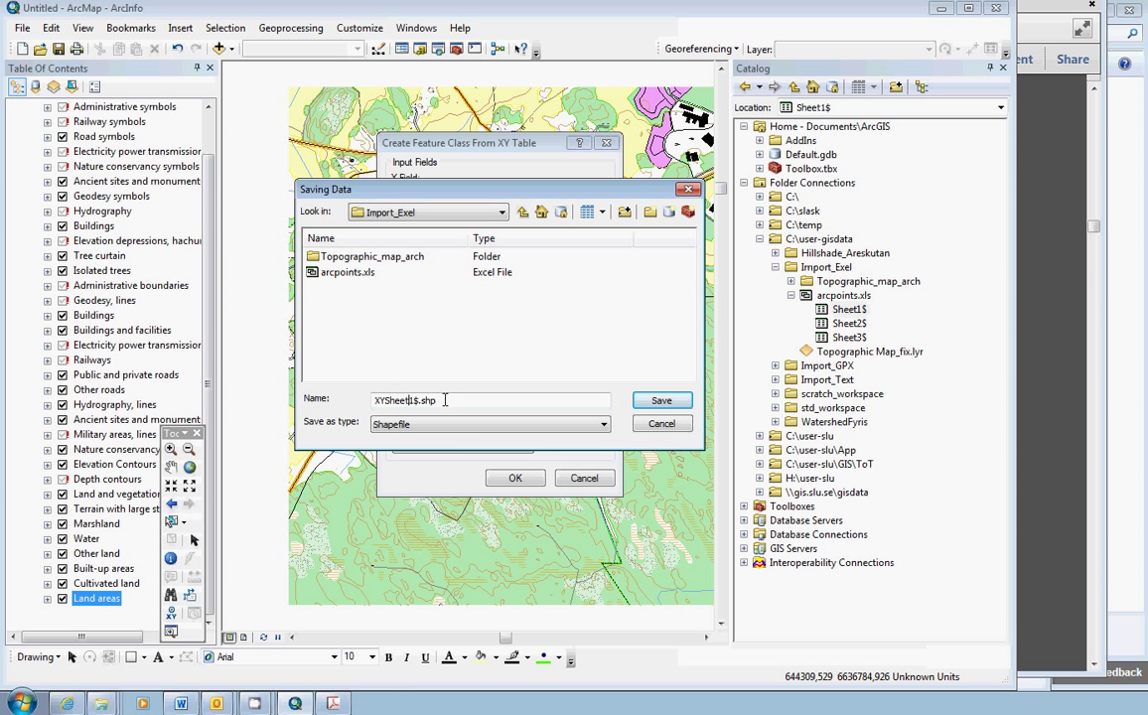
key("Delete")
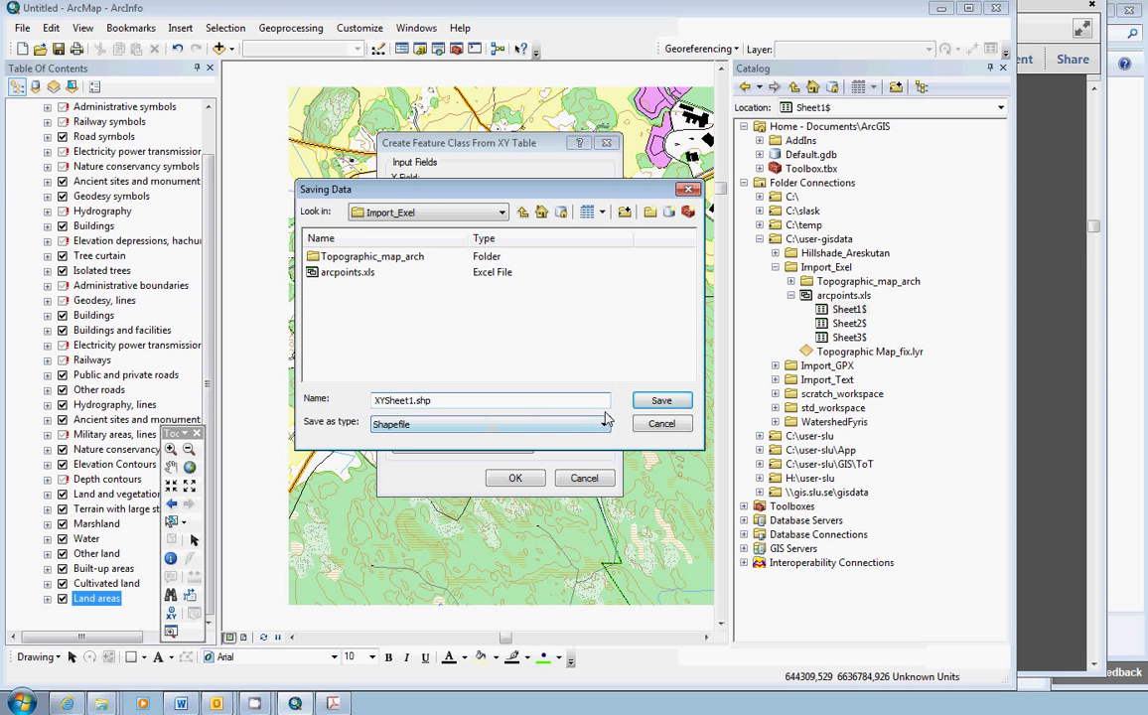
left_click(676, 402)
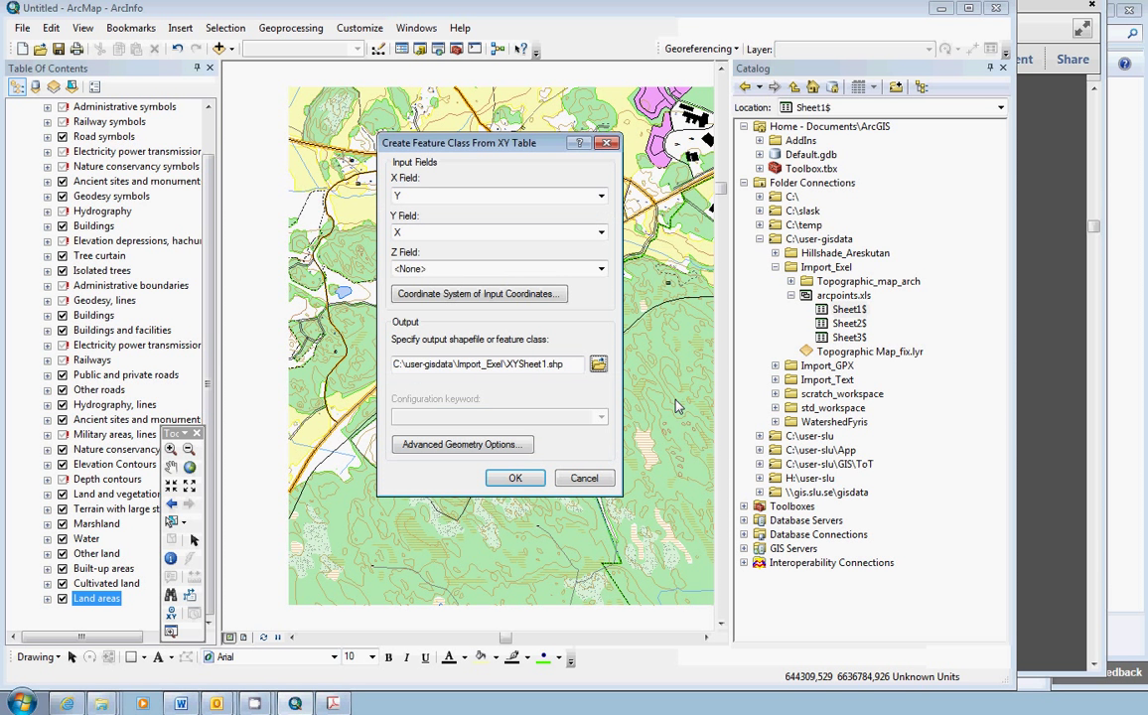
- Create the point shapefile, collapse arcpoints.xls and select the new XYSheet1.shp in Catalog
left_click(516, 479)
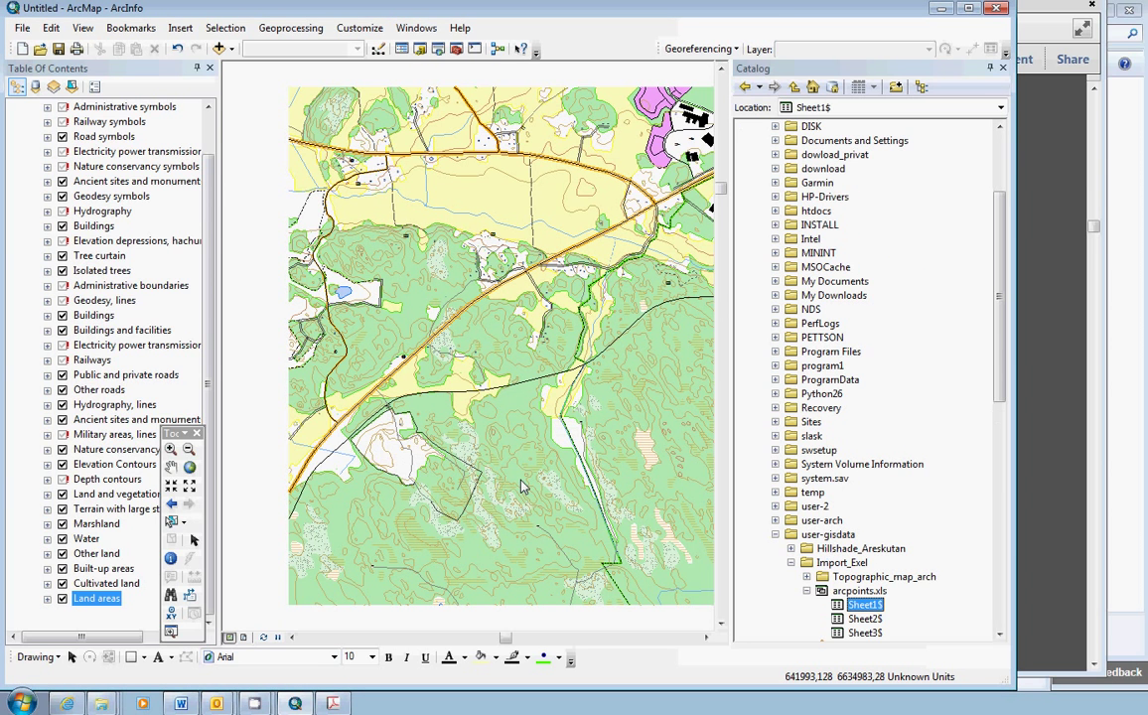
left_click_drag(999, 335, 1014, 415)
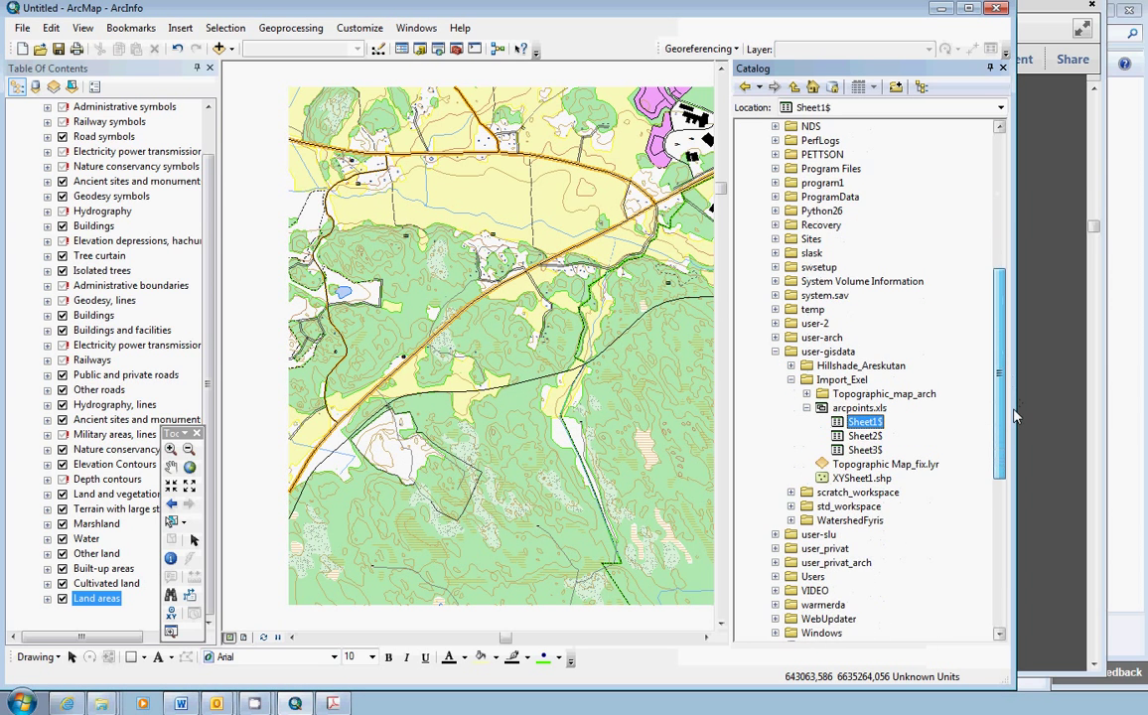
left_click(806, 408)
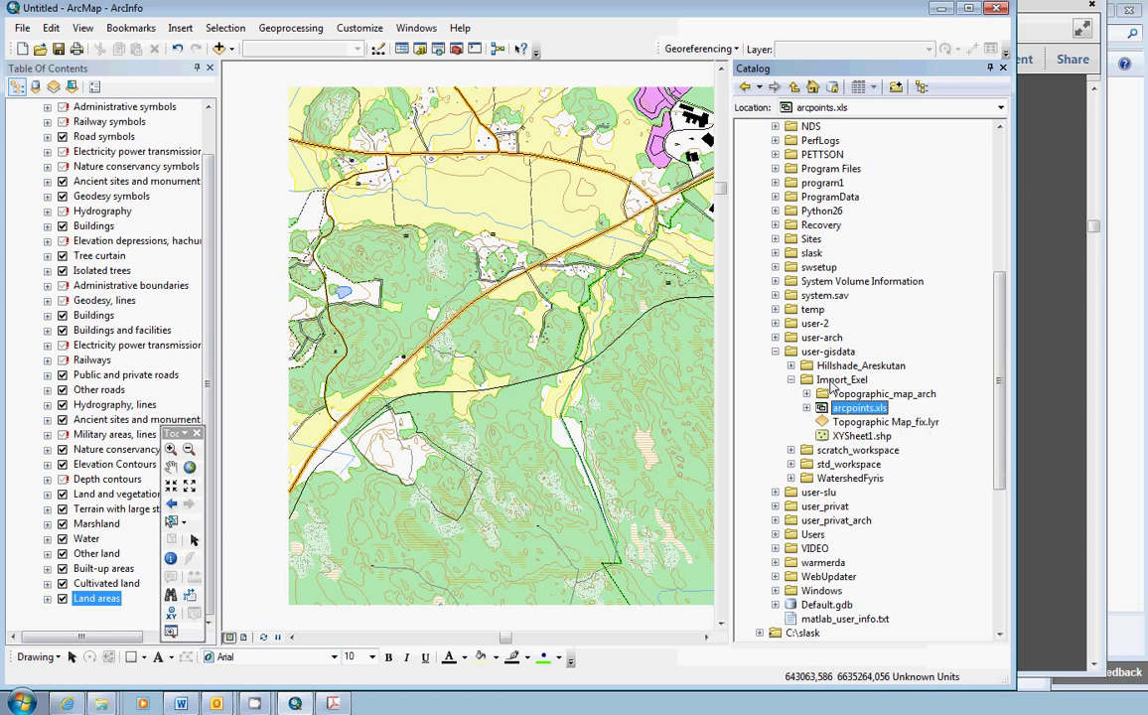
left_click(869, 437)
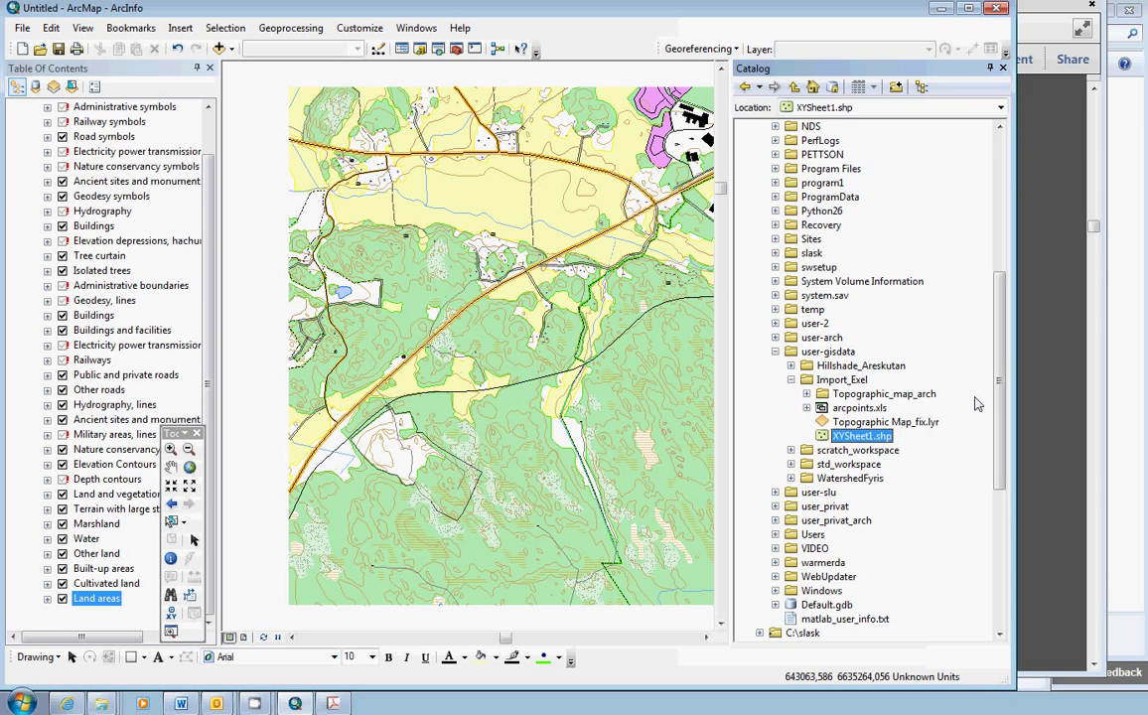
- Collapse the Topographic Map layer group in the Table of Contents
left_click_drag(1000, 378, 1003, 407)
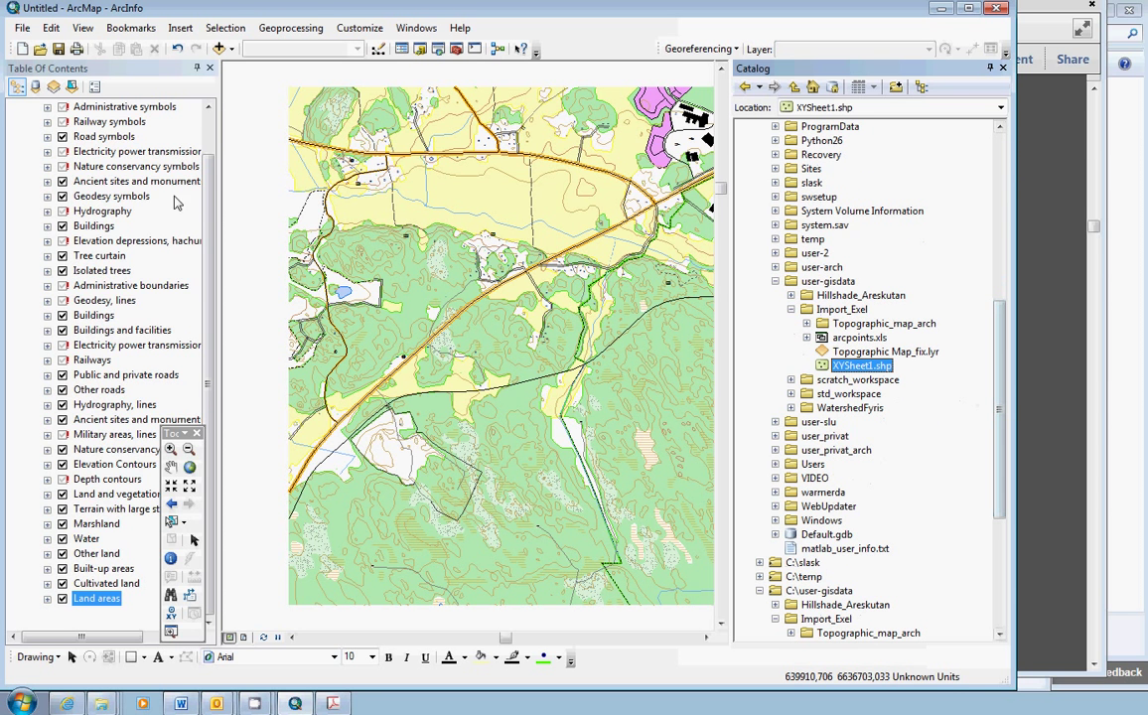
scroll(203, 136, "up", 3)
left_click(31, 121)
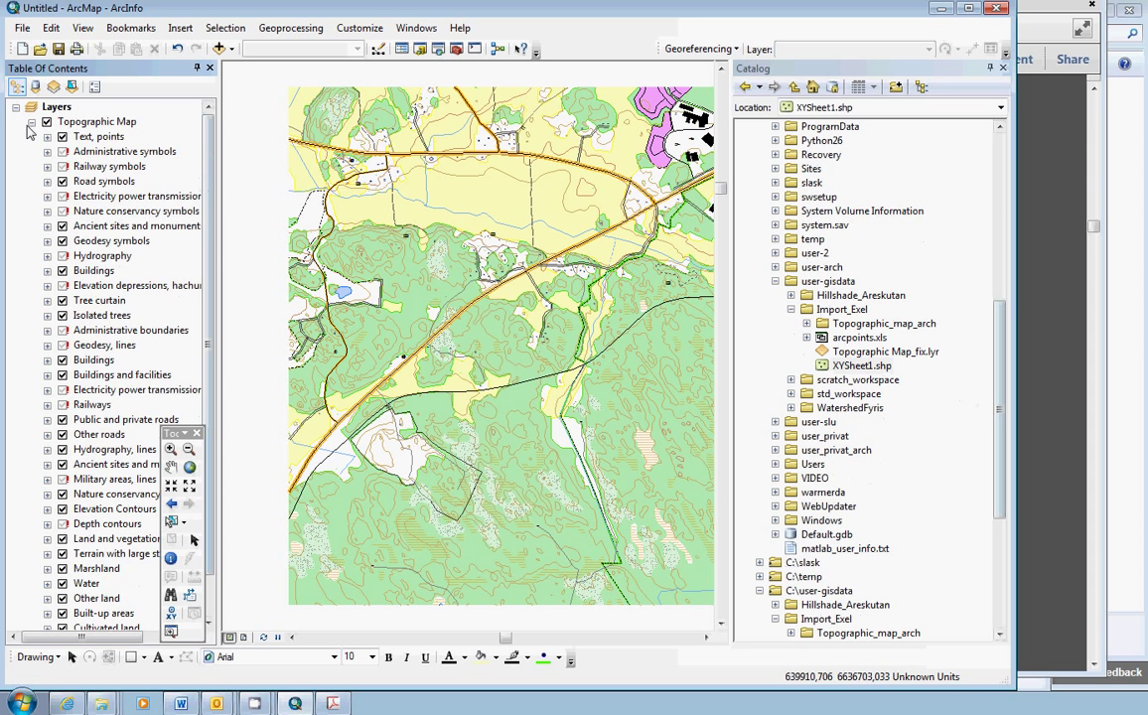
left_click(31, 121)
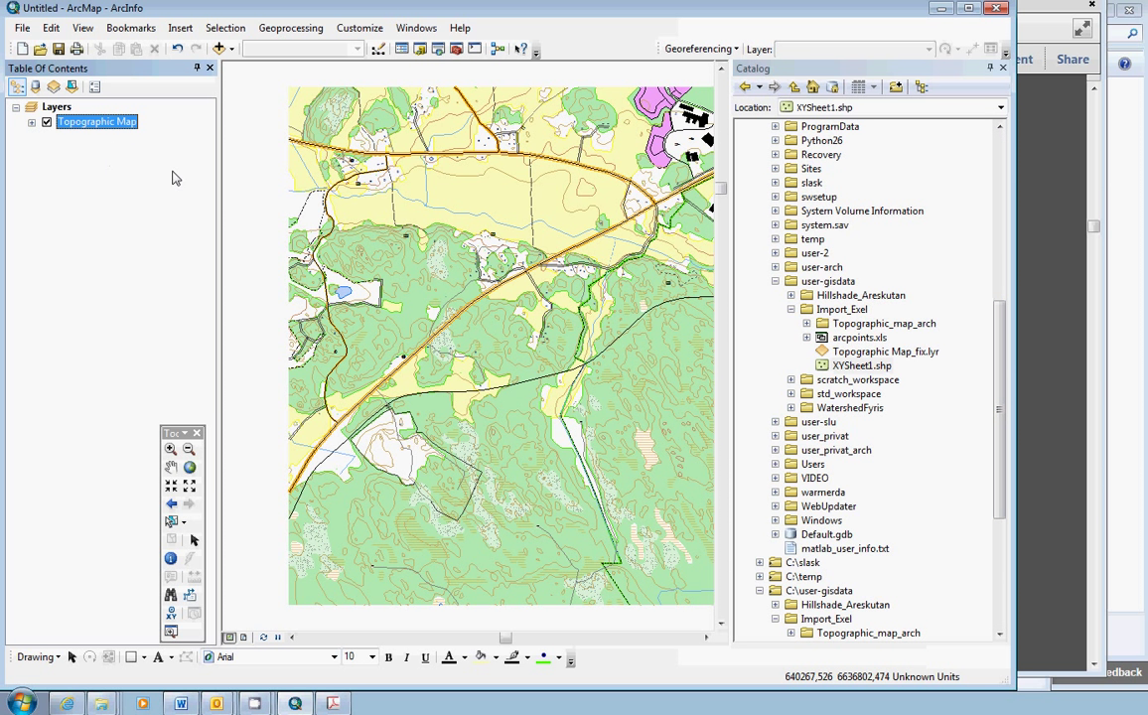
left_click(854, 366)
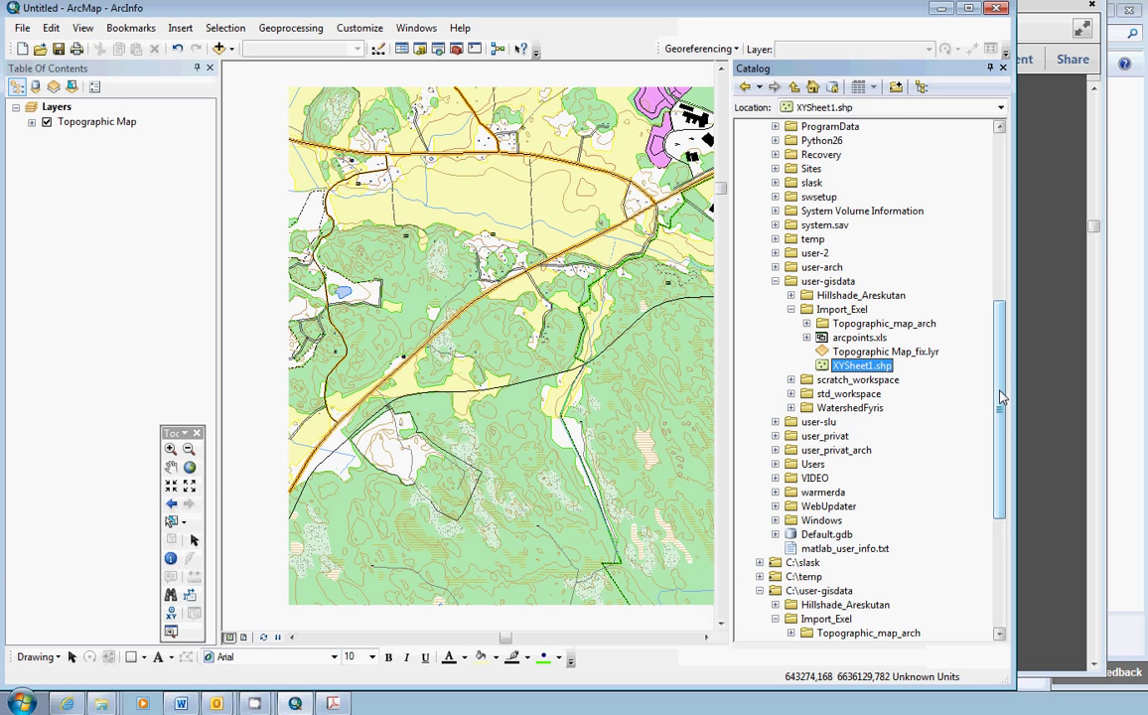
left_click_drag(1001, 397, 1009, 423)
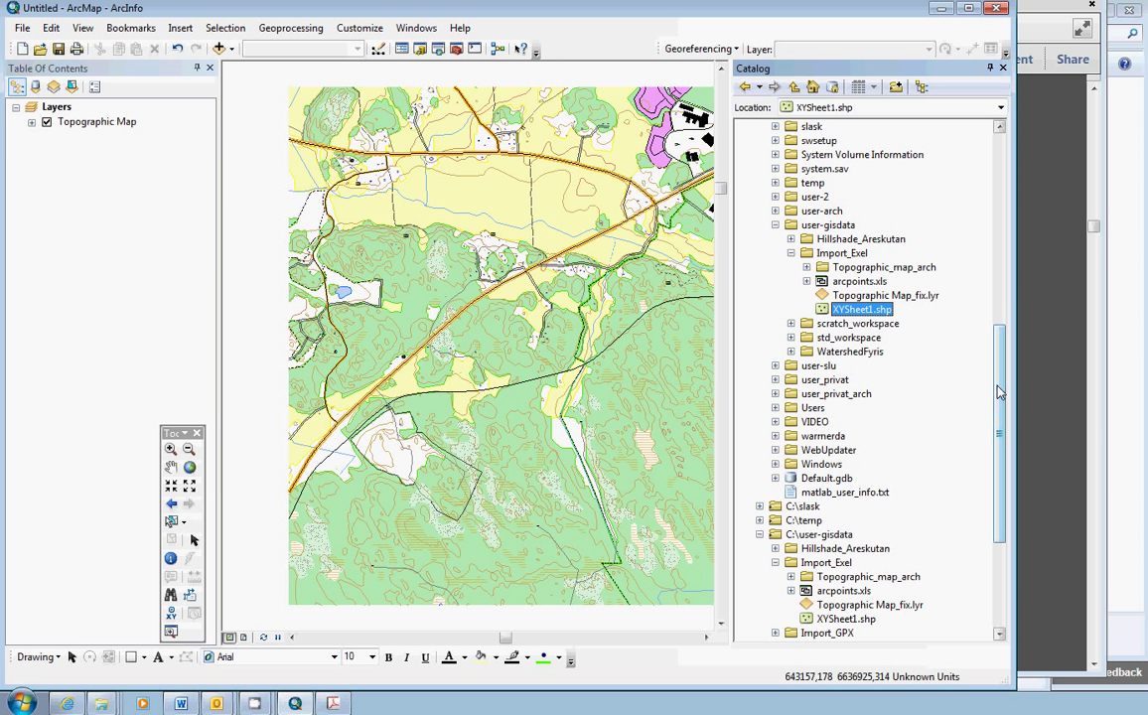
- Expand Toolboxes in the Catalog down to System Toolboxes
scroll(1001, 415, "down", 1)
scroll(1000, 415, "down", 4)
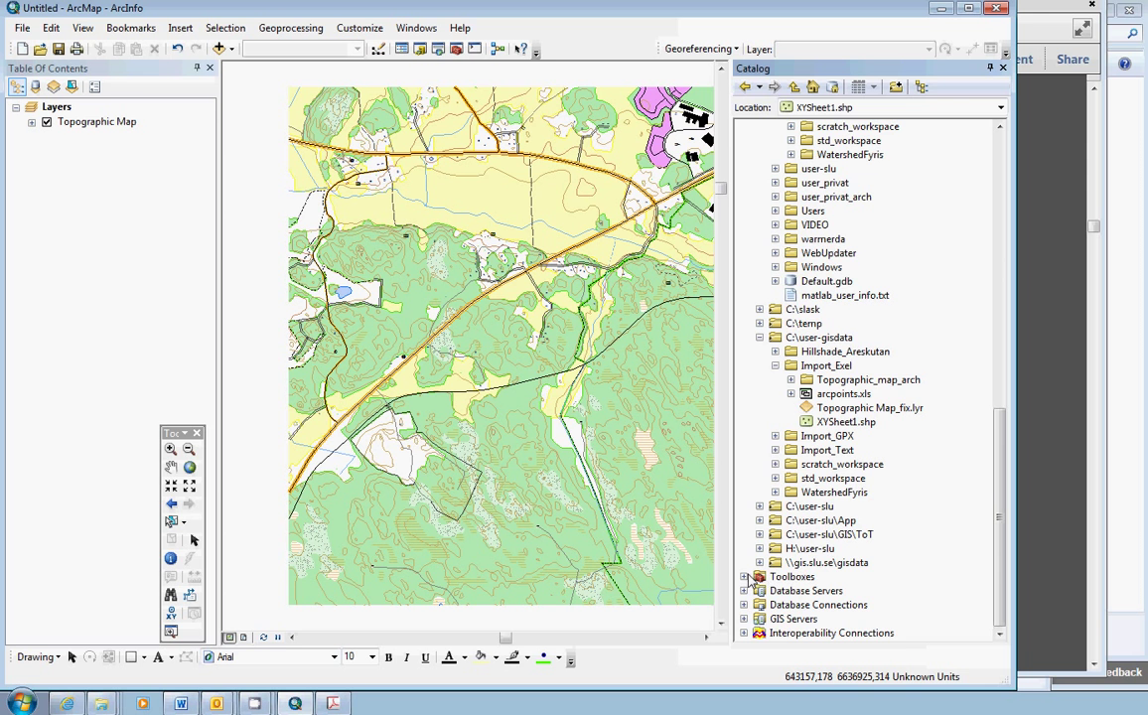
left_click(743, 577)
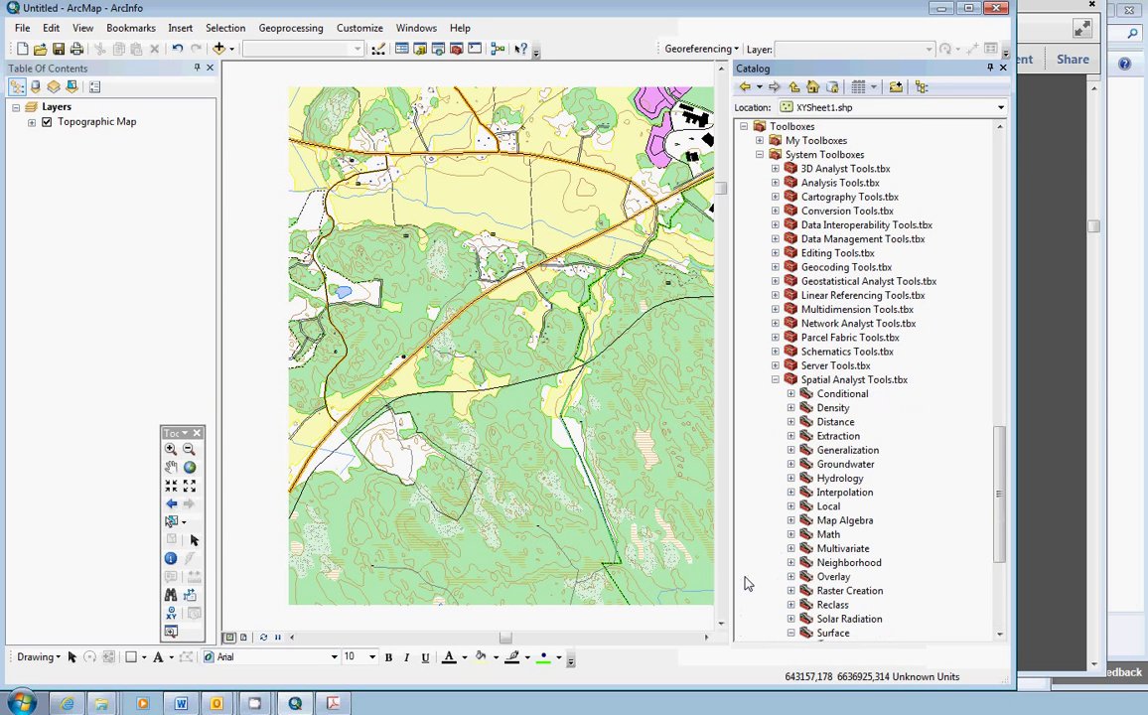
left_click(775, 379)
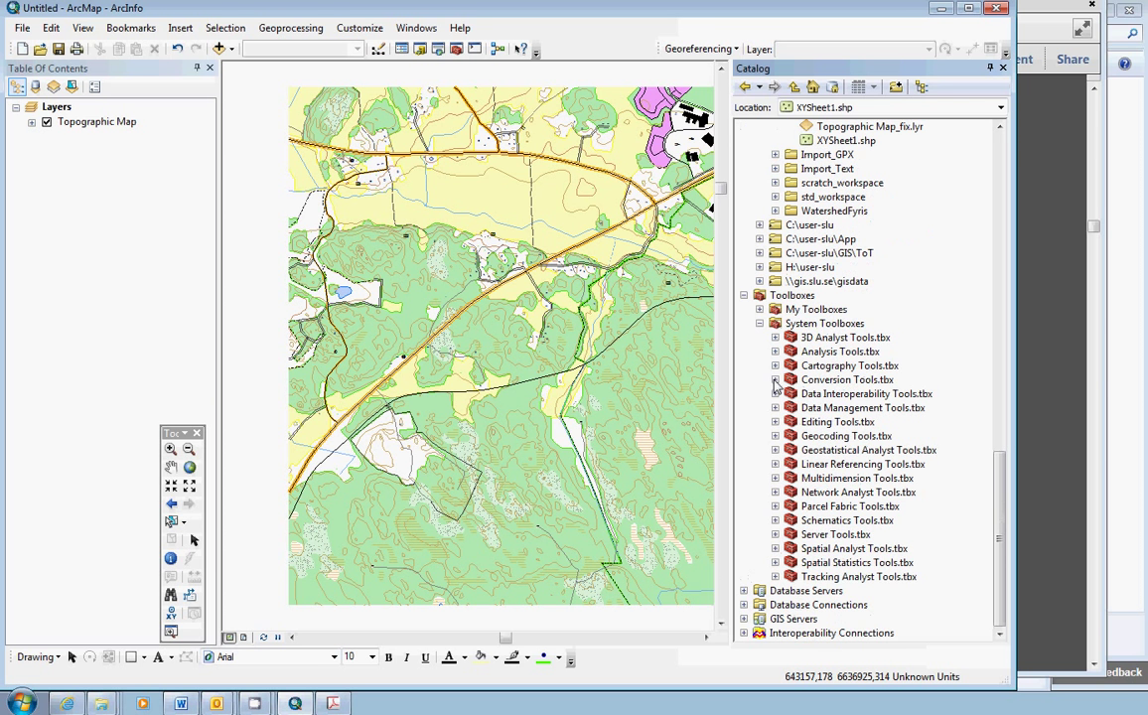
left_click(760, 324)
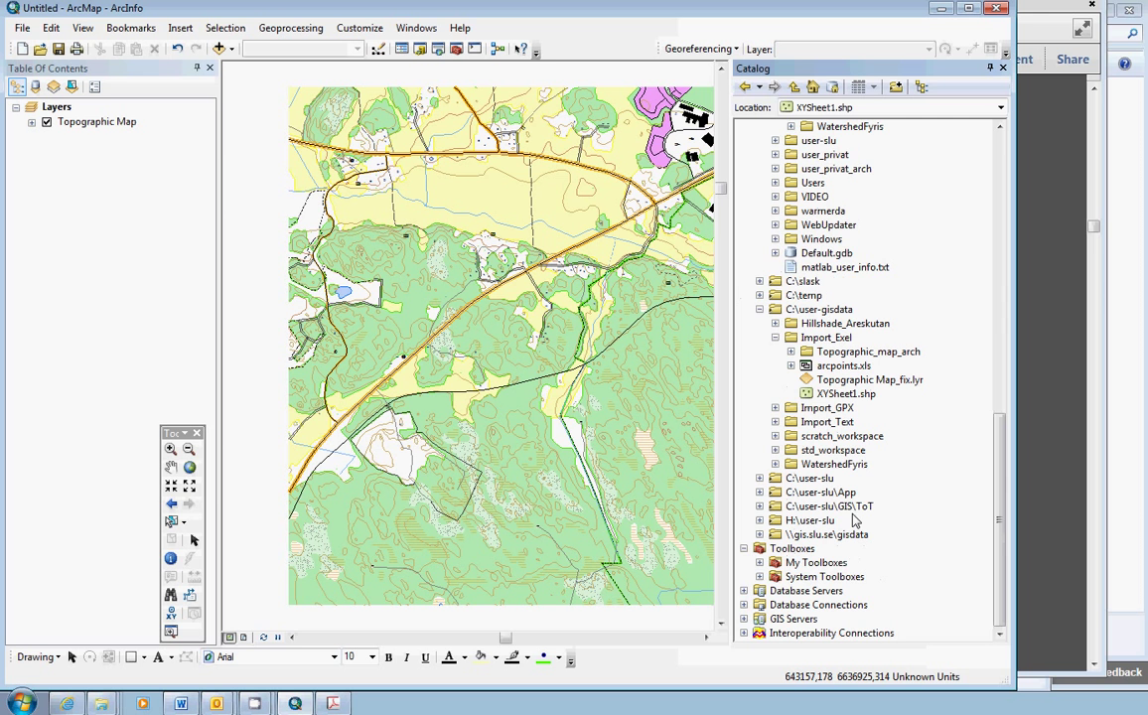
left_click(779, 577)
left_click(760, 577)
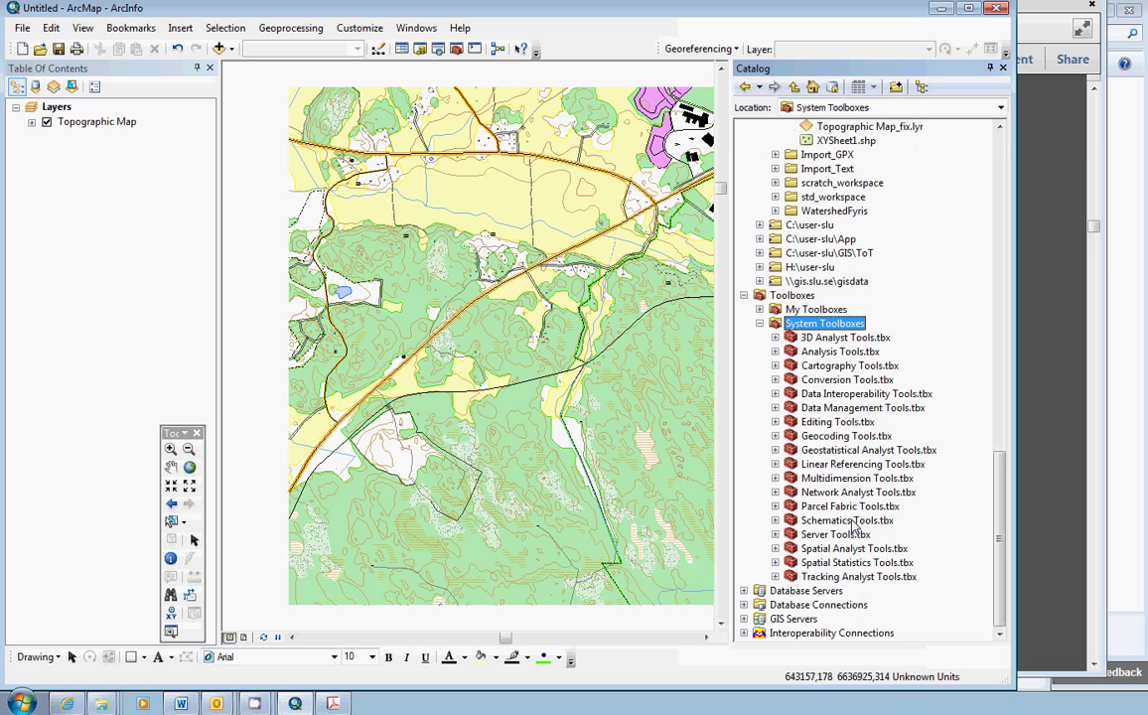
- Expand Data Management Tools > Projections and Transformations > Feature and select the Project tool
left_click(807, 409)
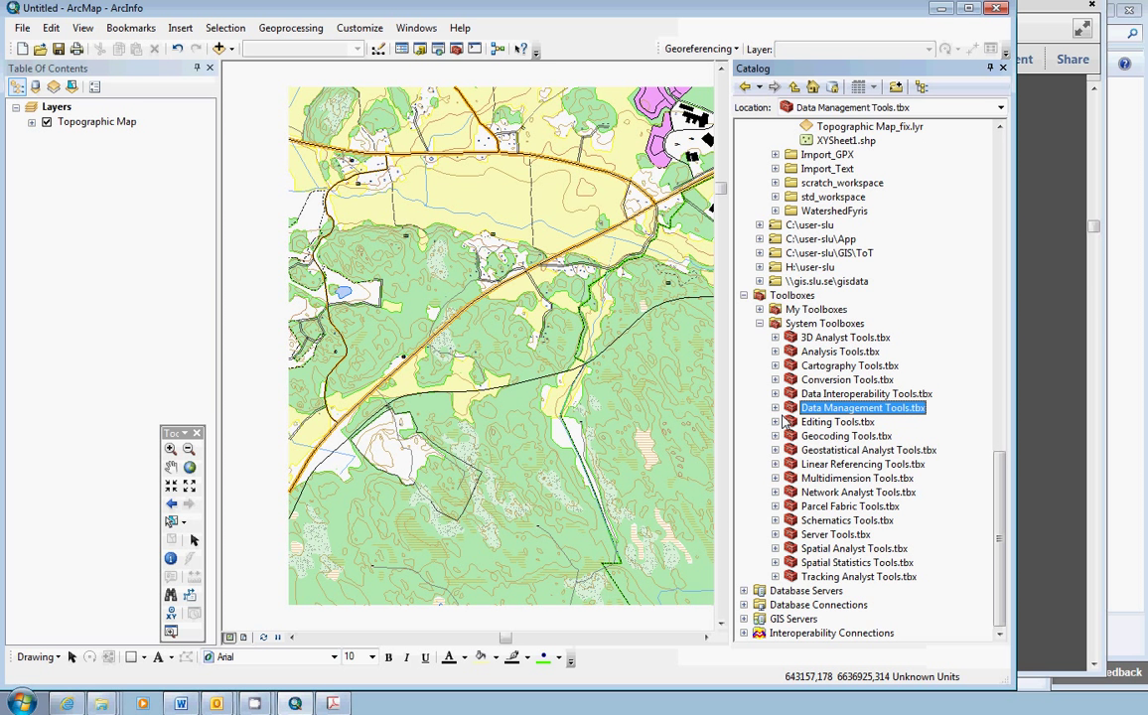
double_click(904, 407)
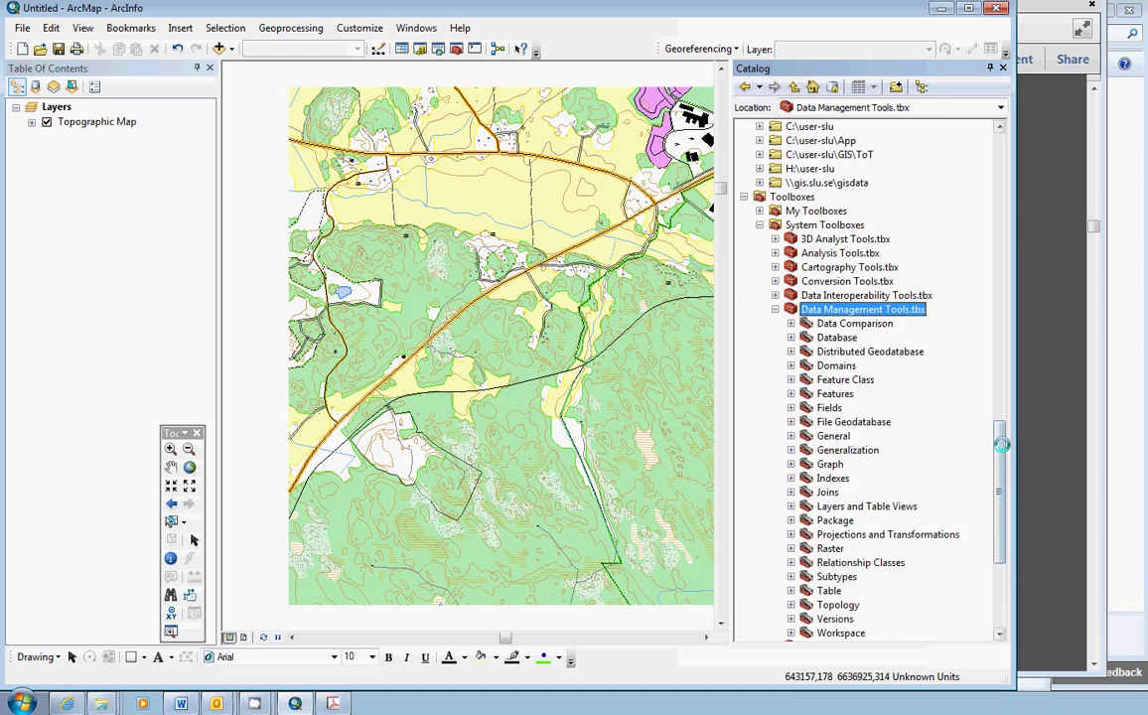
scroll(966, 456, "down", 3)
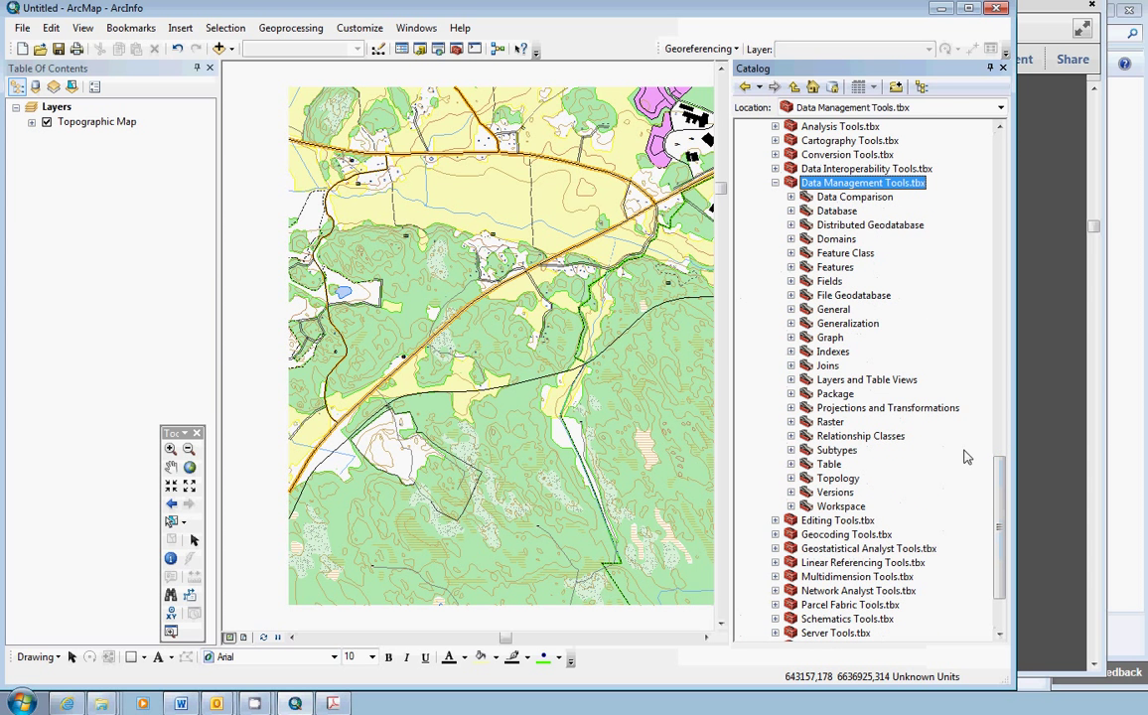
double_click(854, 409)
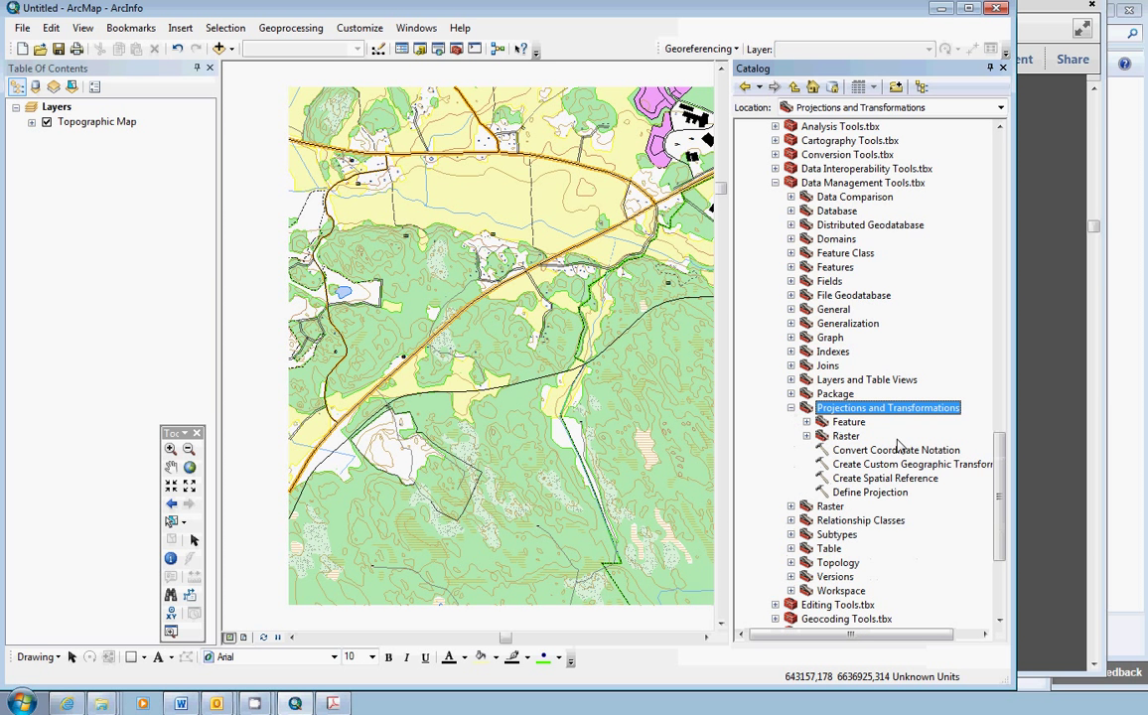
left_click(844, 436)
left_click(847, 422)
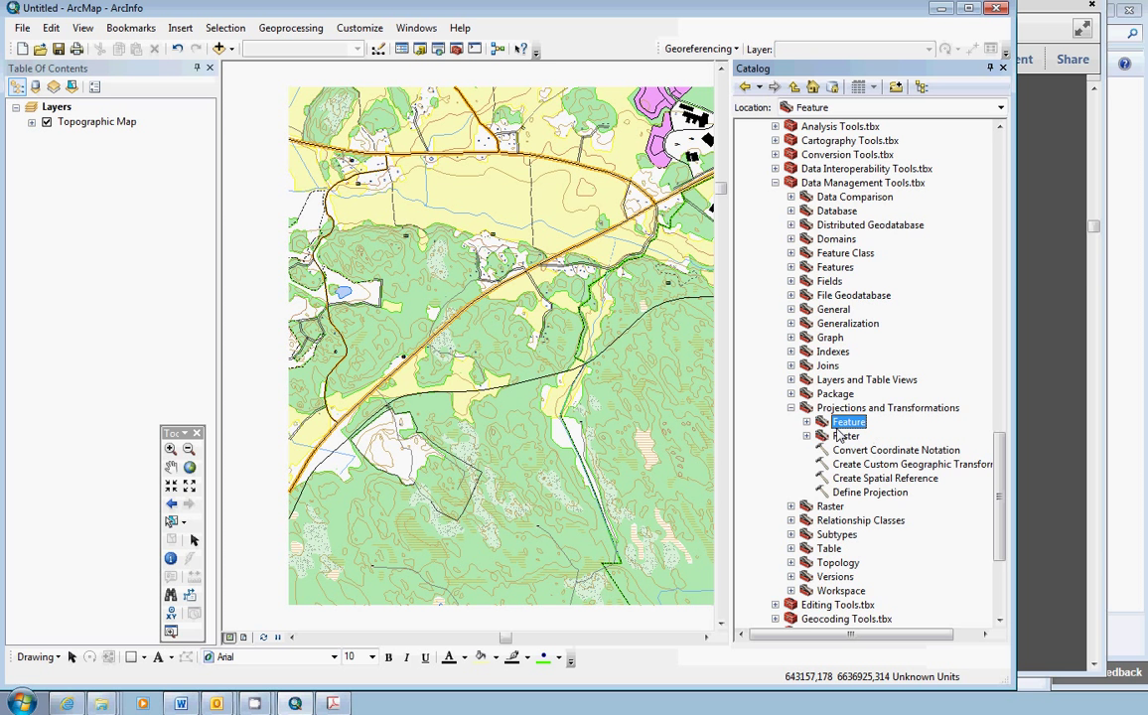
left_click(806, 422)
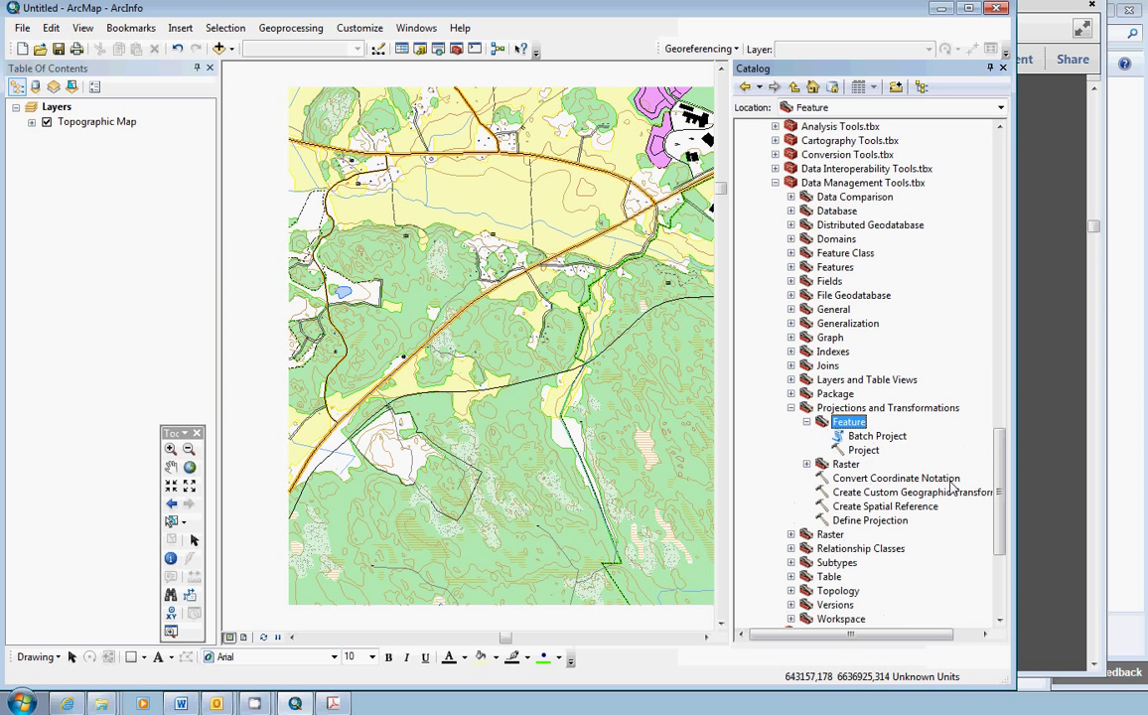
left_click_drag(873, 491, 870, 455)
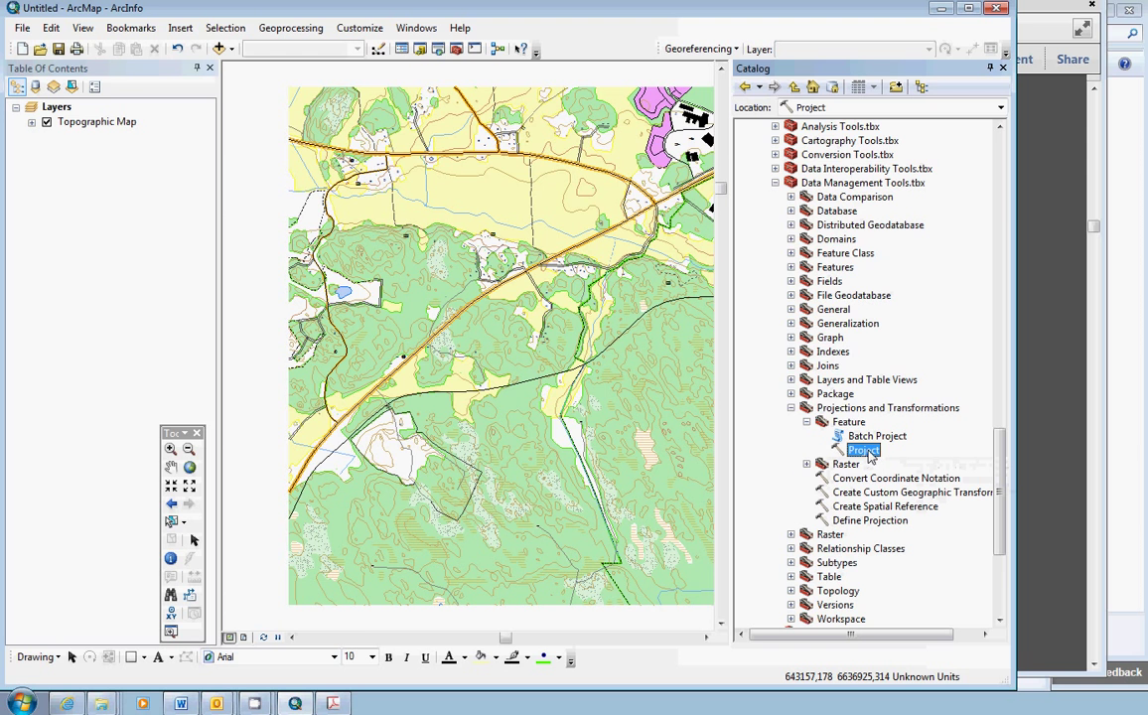
- Open the Project tool and set XYSheet1.shp as its input dataset
double_click(868, 453)
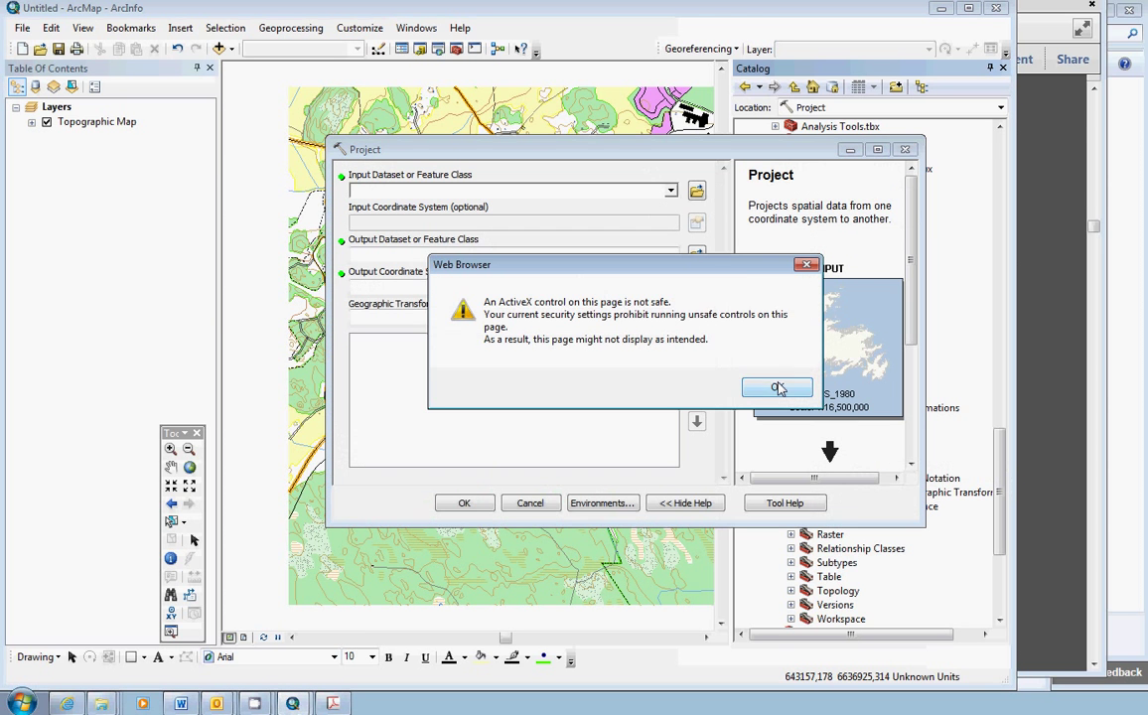
left_click(761, 387)
left_click_drag(720, 149, 543, 111)
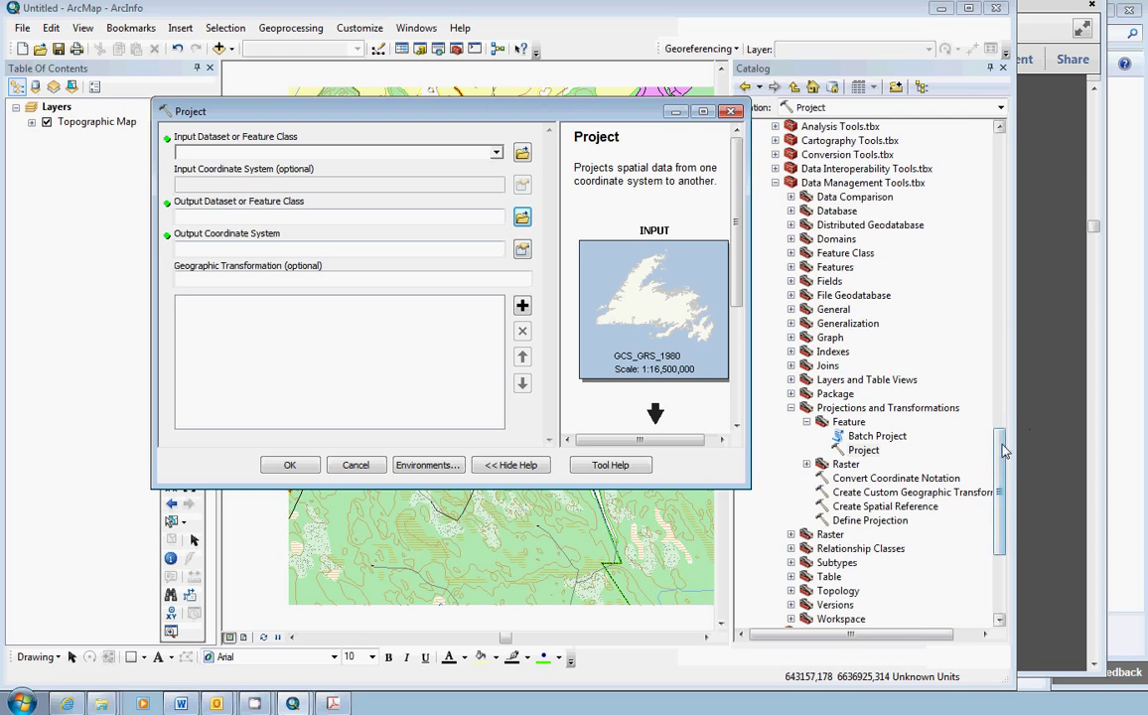
left_click_drag(1000, 476, 998, 288)
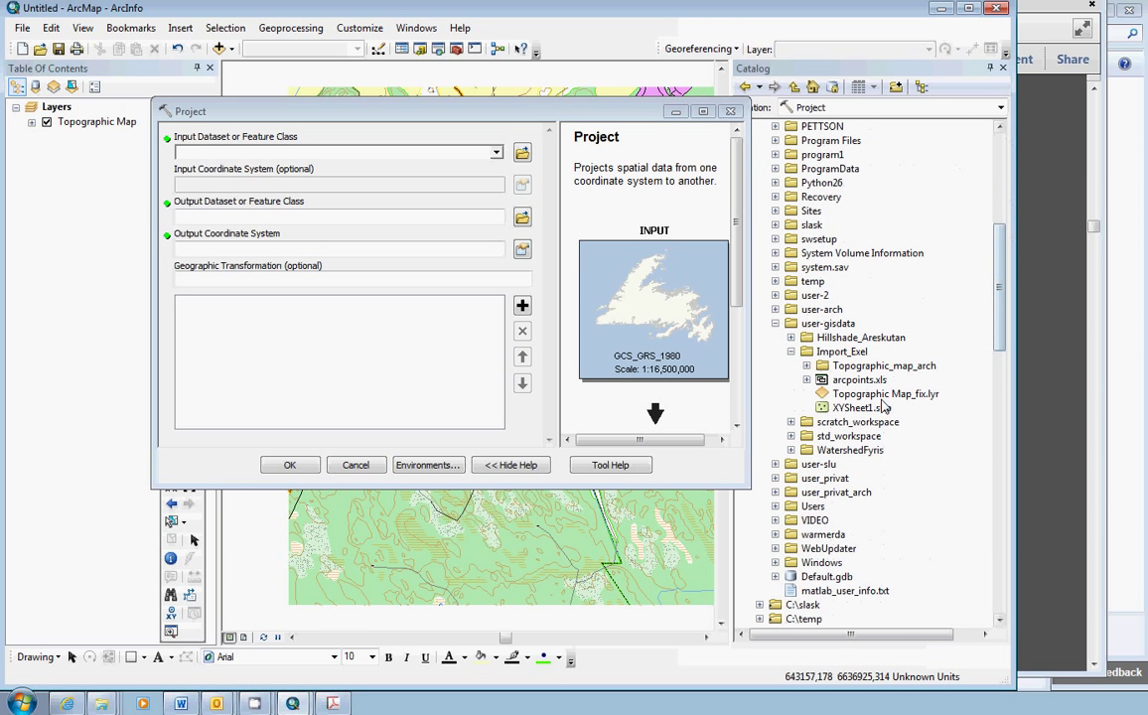
left_click(868, 408)
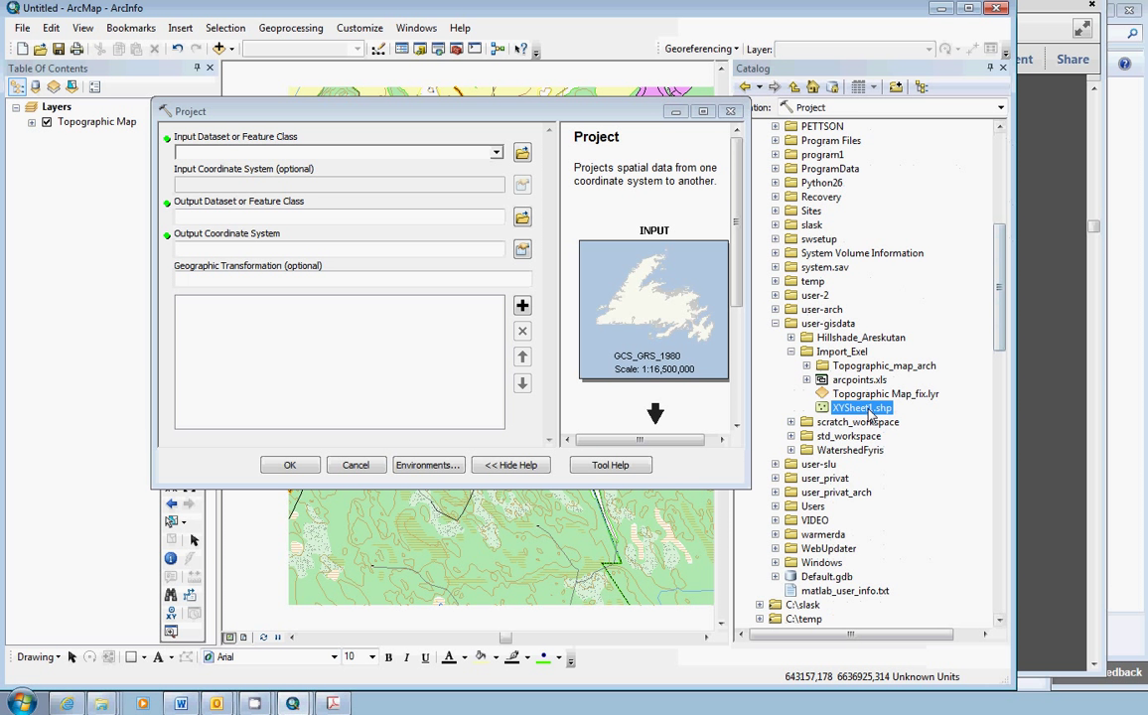
left_click_drag(869, 408, 204, 162)
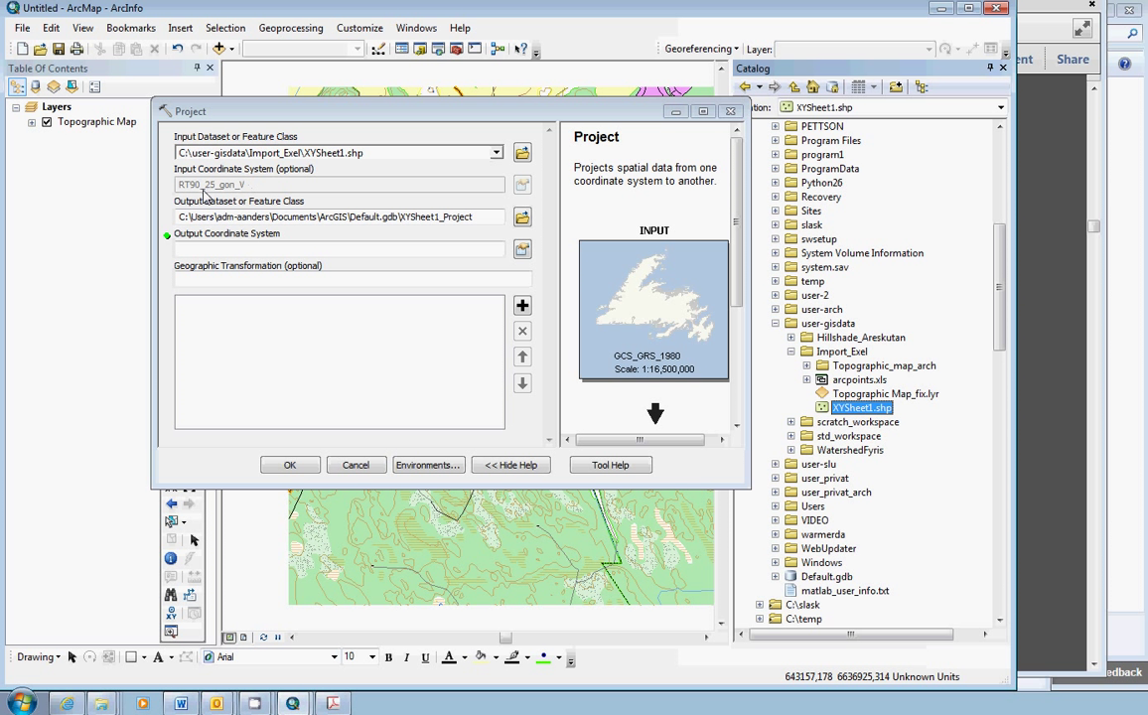
- Set the Project output to archpts_c in the Import_Exel folder
left_click(523, 218)
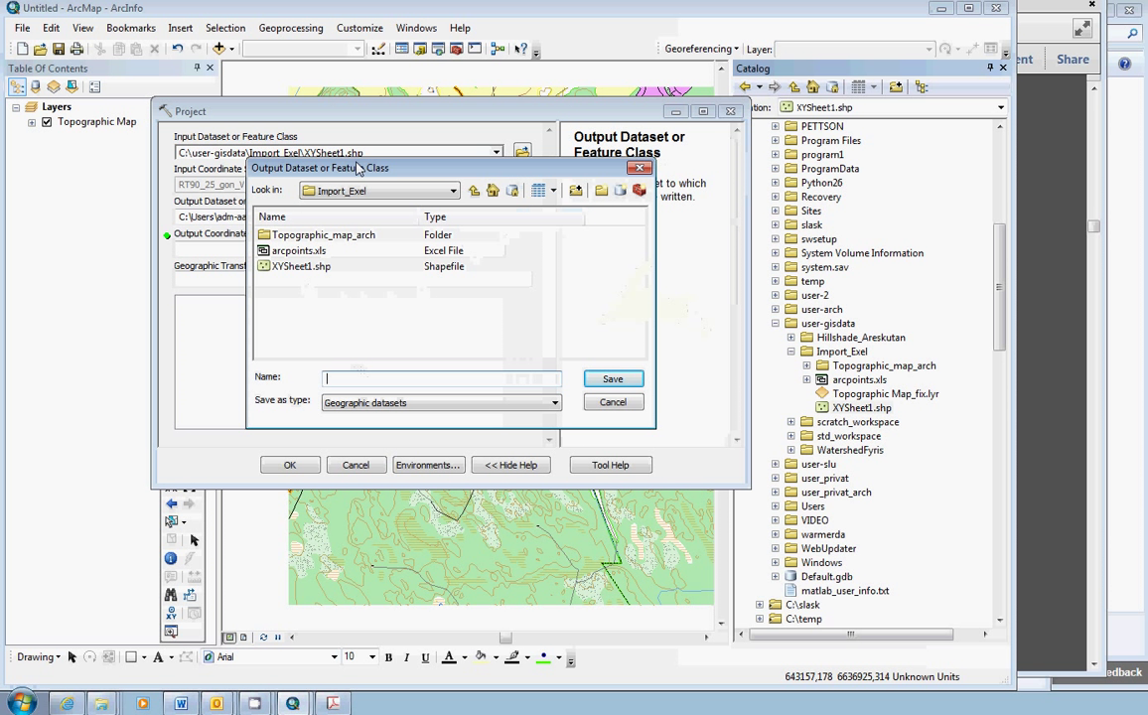
left_click_drag(370, 172, 445, 252)
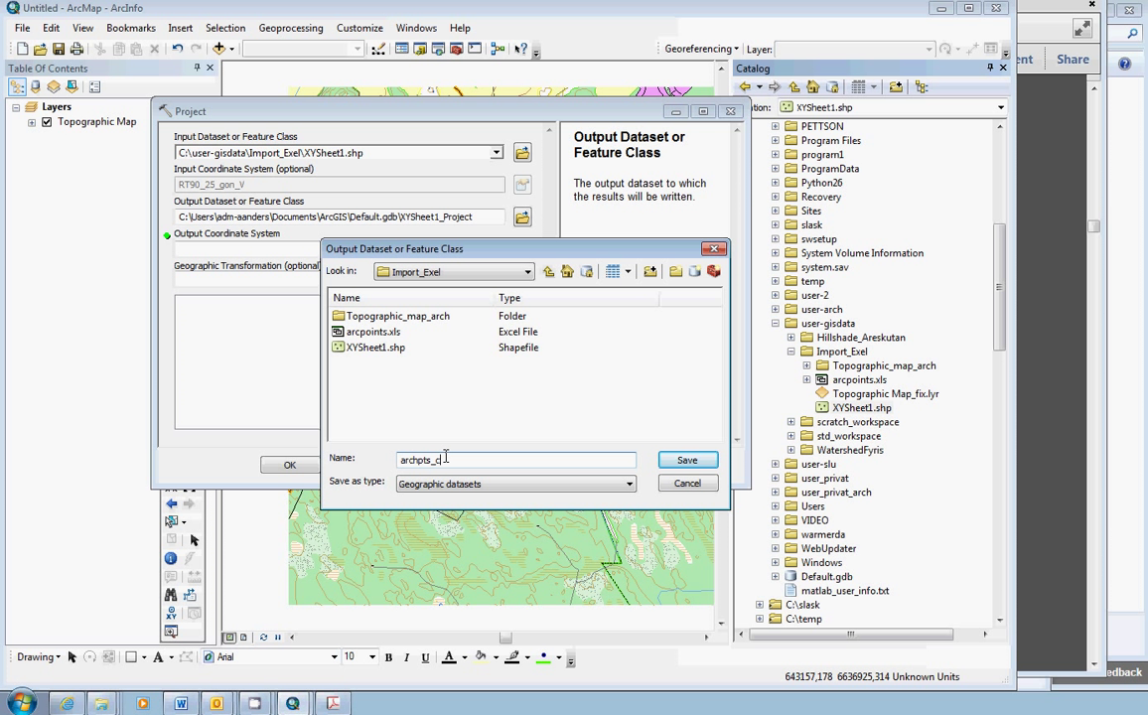
left_click(687, 461)
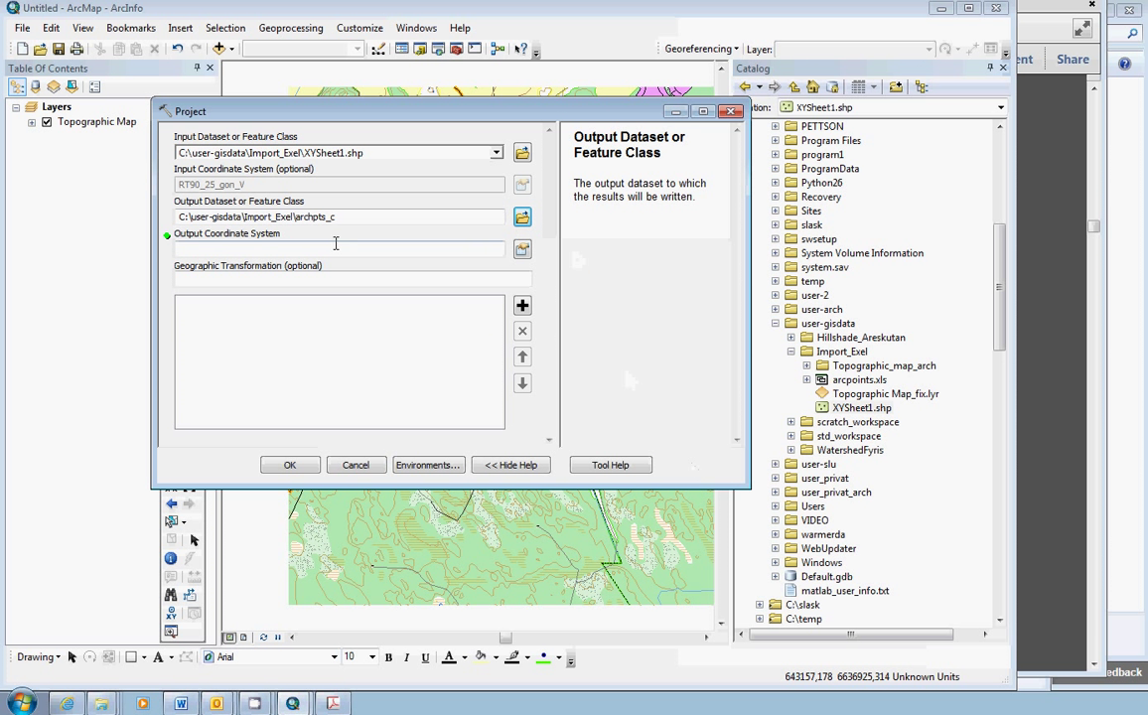
- Choose SWEREF99 TM from Projected > National Grids > Sweden as the output coordinate system
left_click(326, 249)
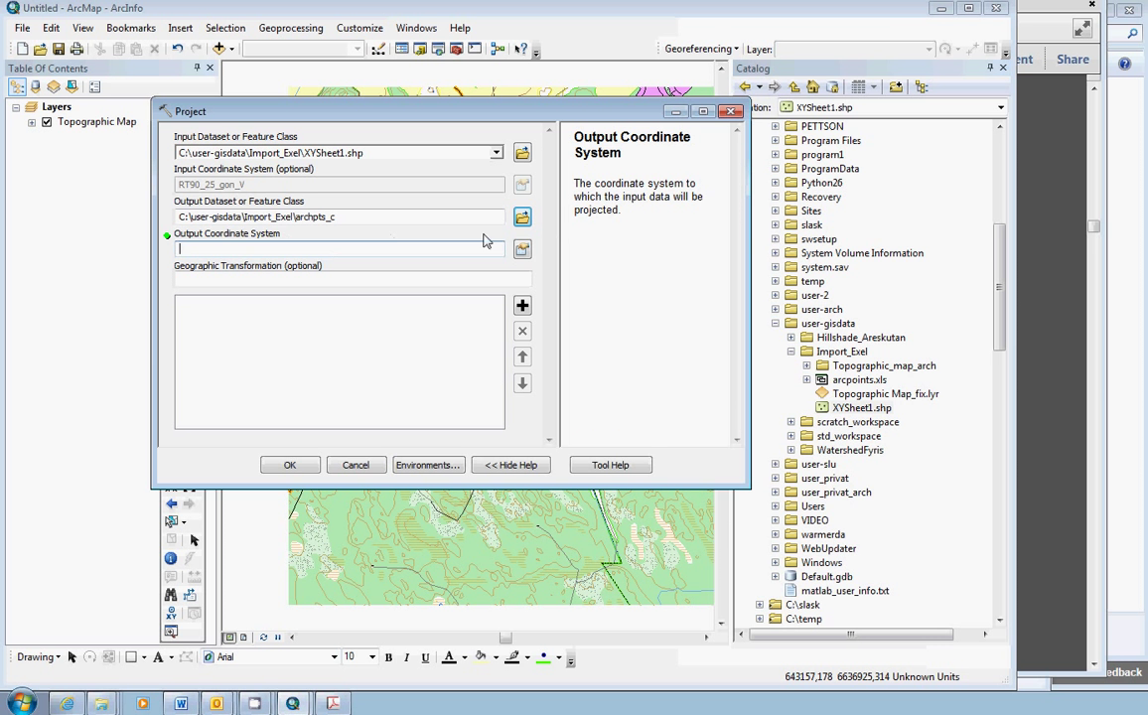
left_click(523, 250)
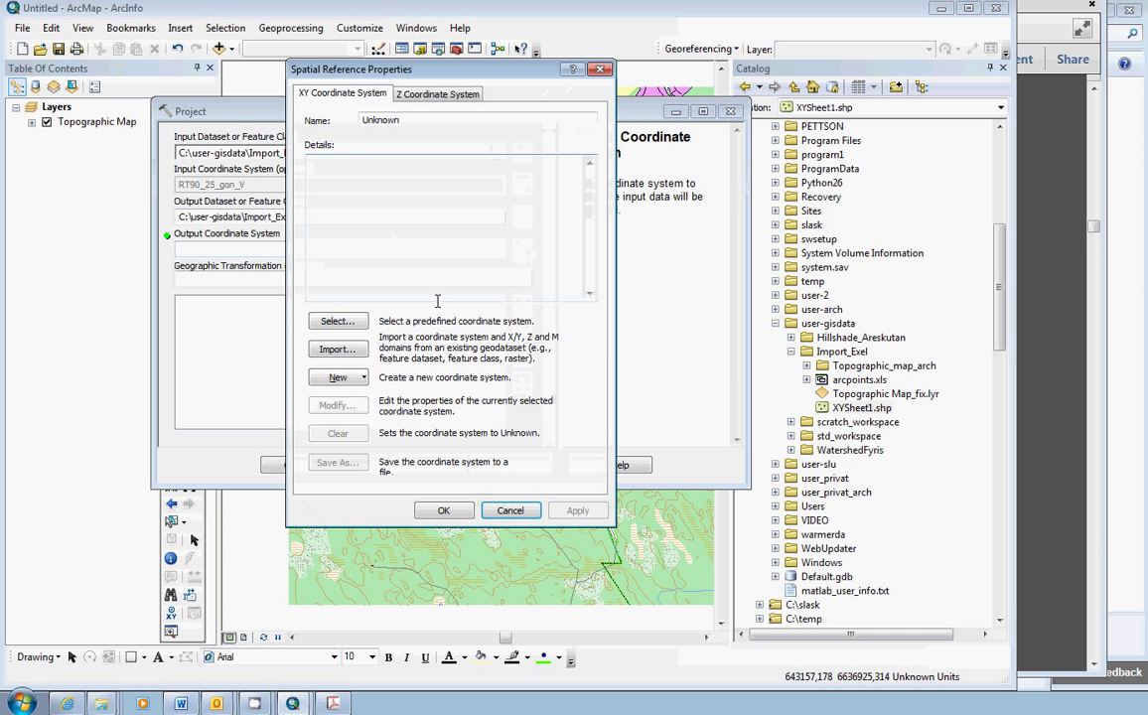
left_click(333, 321)
left_click(333, 251)
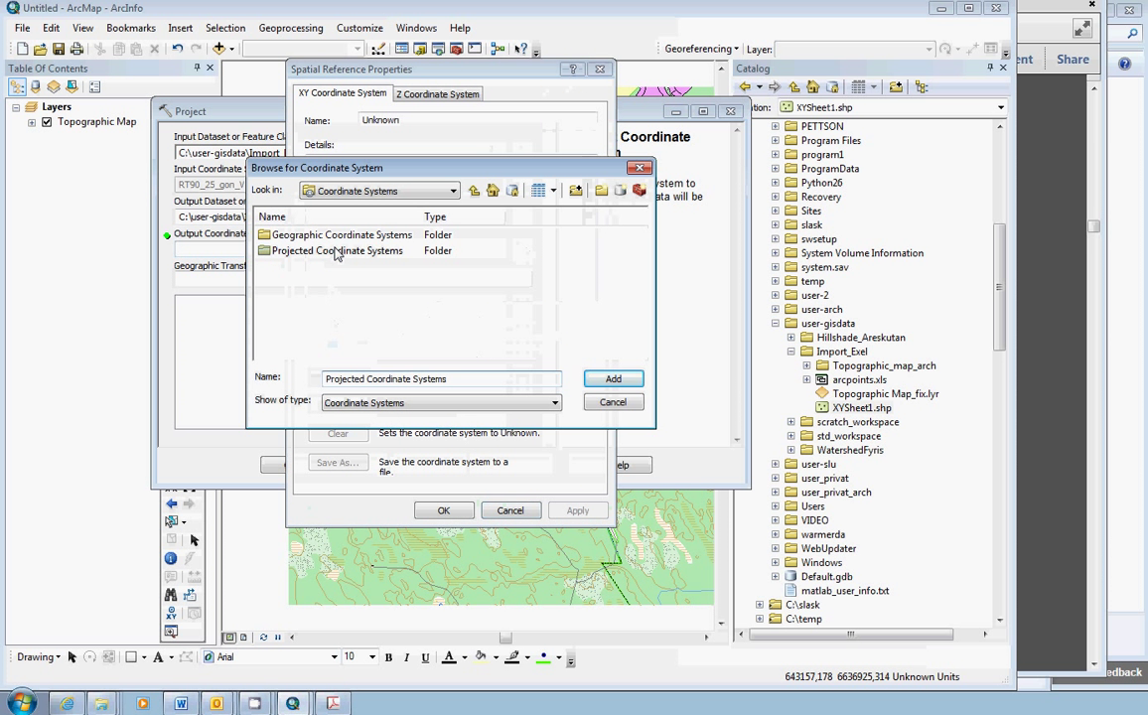
left_click(327, 288)
double_click(328, 250)
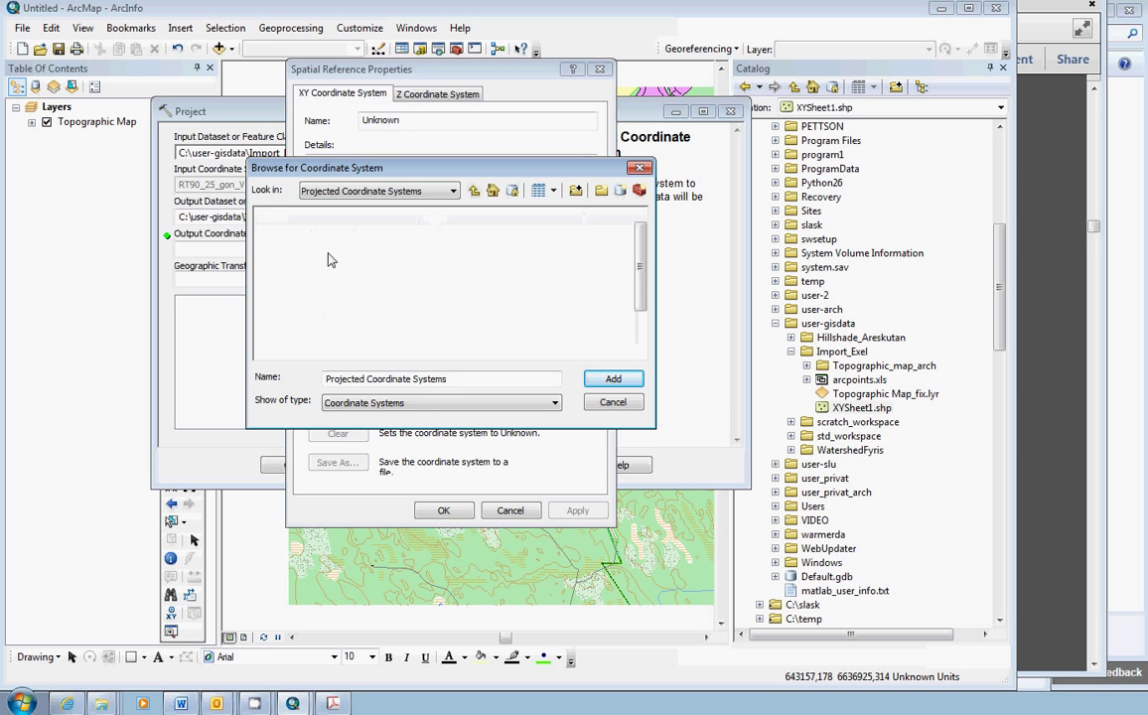
double_click(298, 297)
scroll(308, 298, "down", 4)
double_click(297, 345)
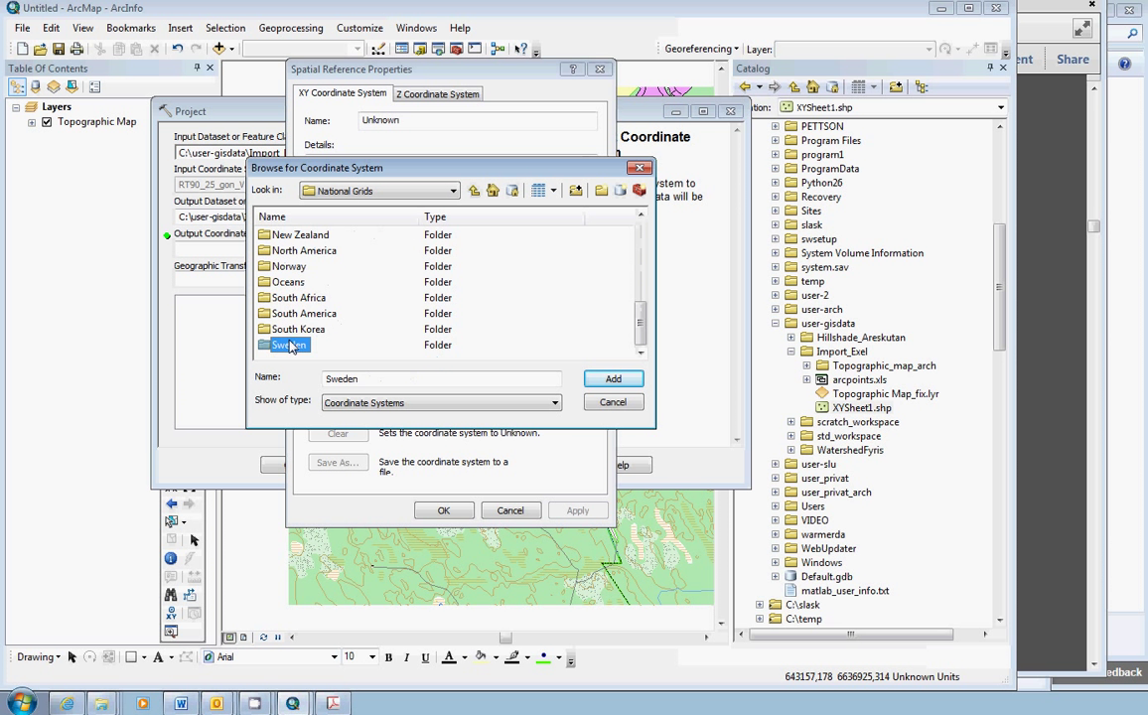
scroll(328, 297, "down", 5)
left_click(333, 347)
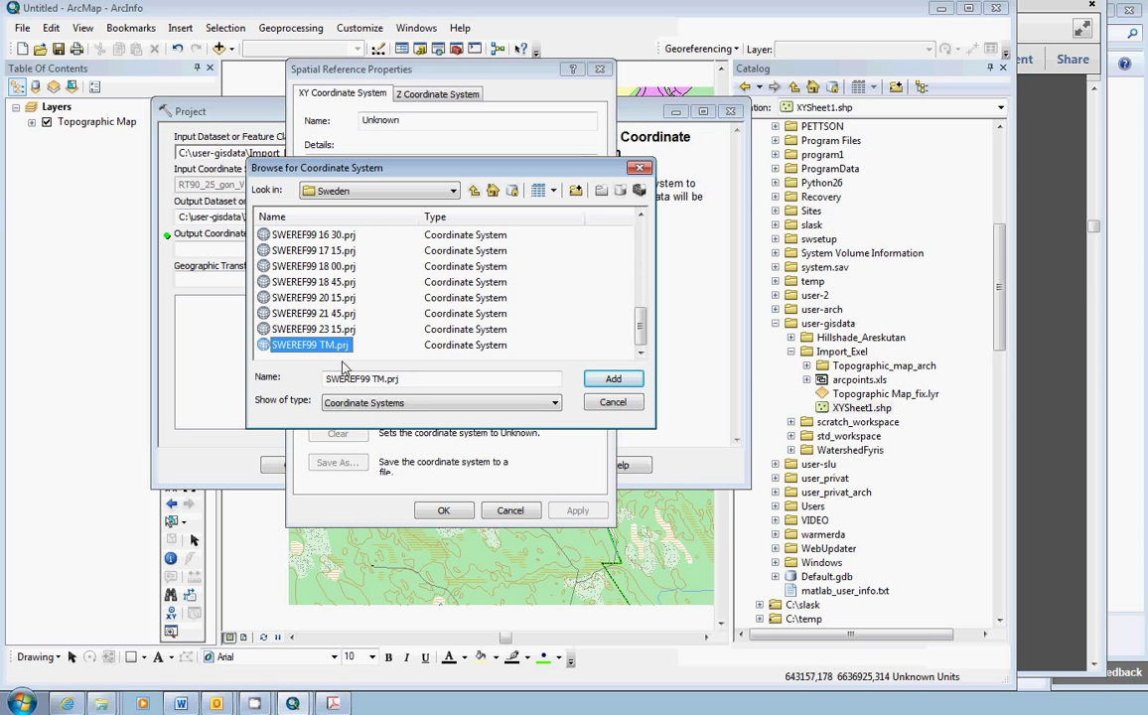
left_click(612, 380)
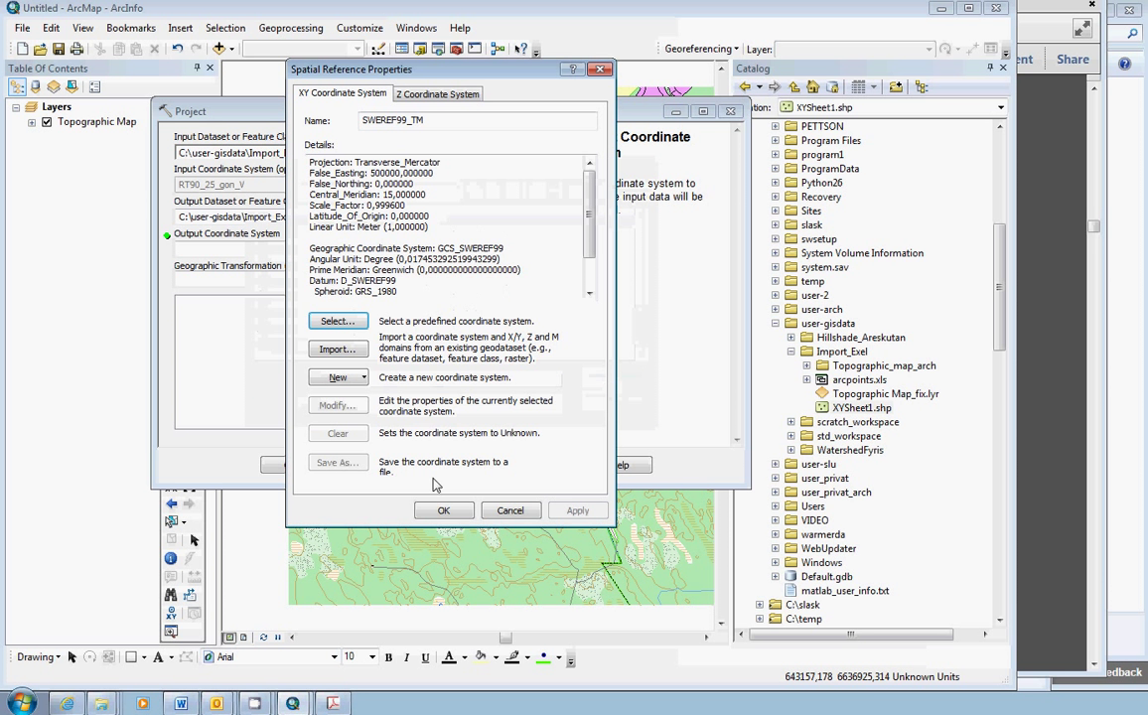
left_click(443, 510)
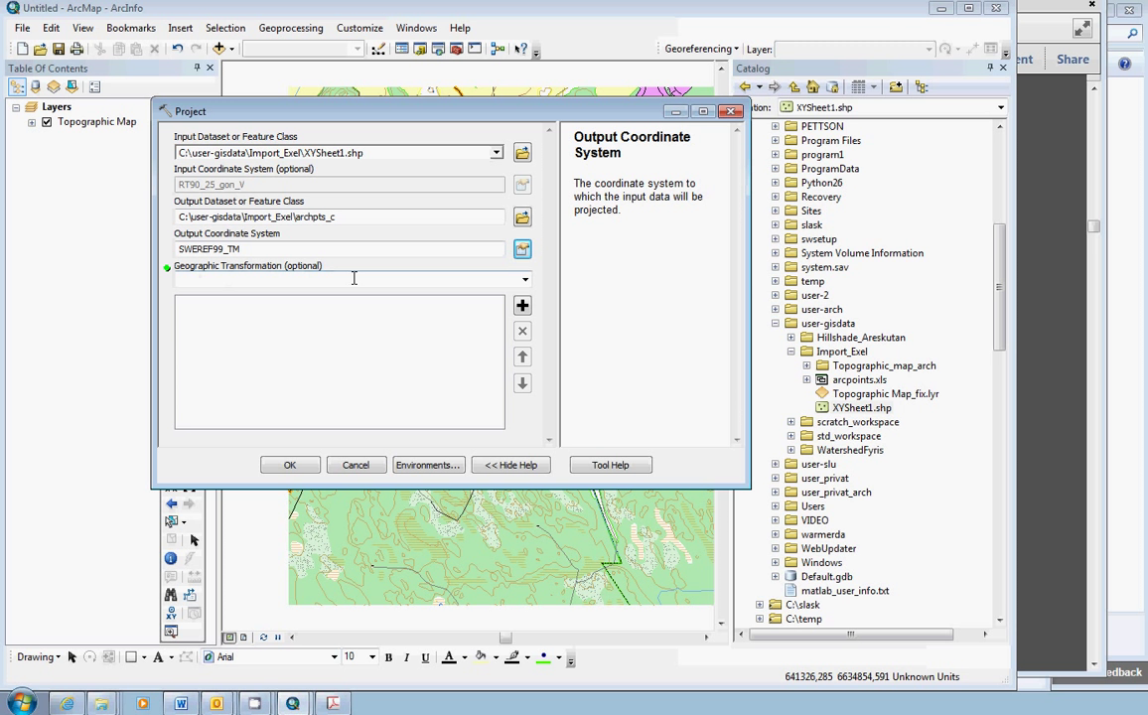
- Run Project with the RT90_To_SWEREF99_1 geographic transformation to create archpts_c.shp
left_click(524, 282)
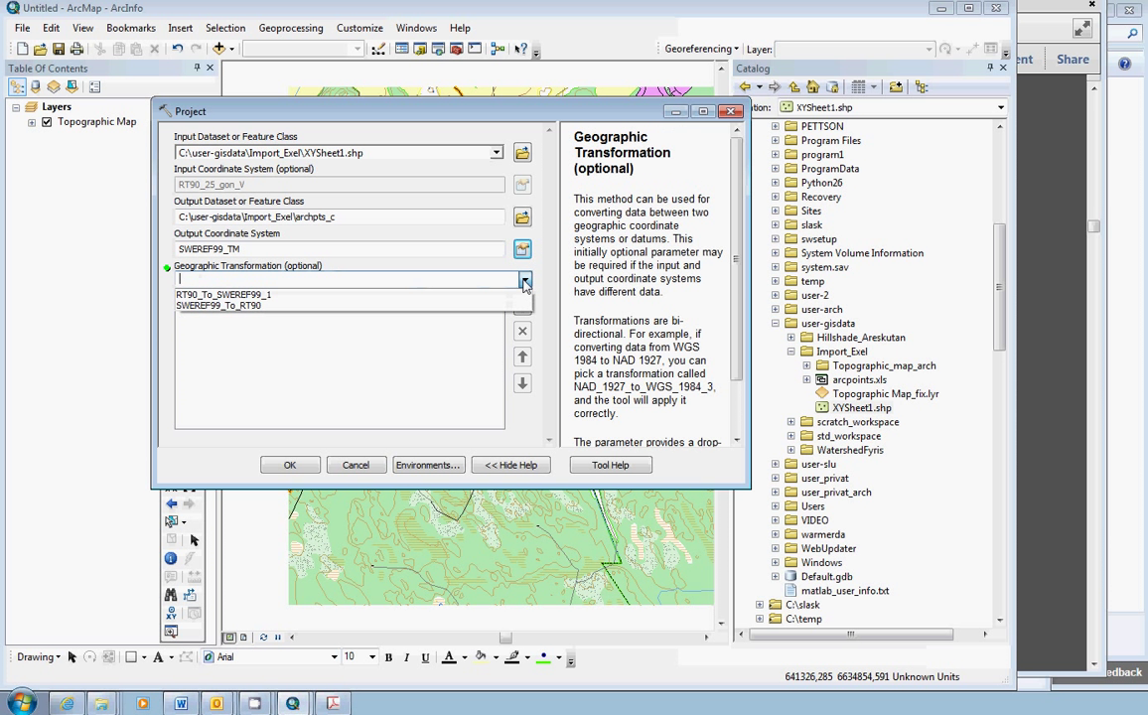
left_click(253, 296)
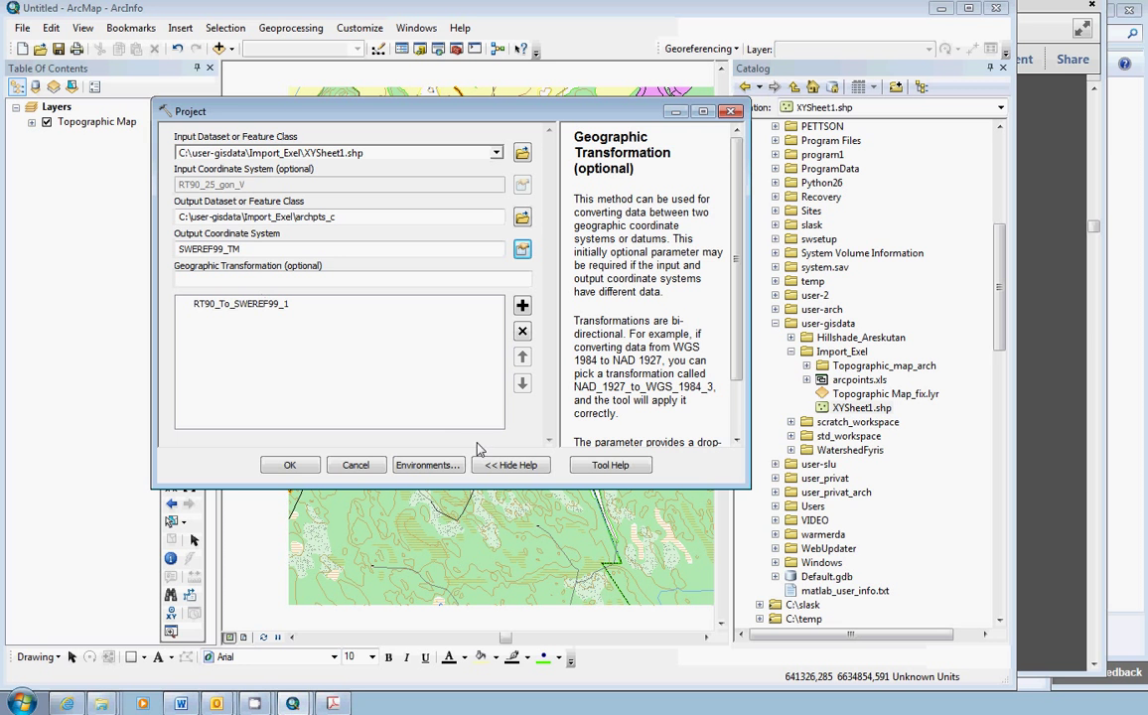
left_click(289, 465)
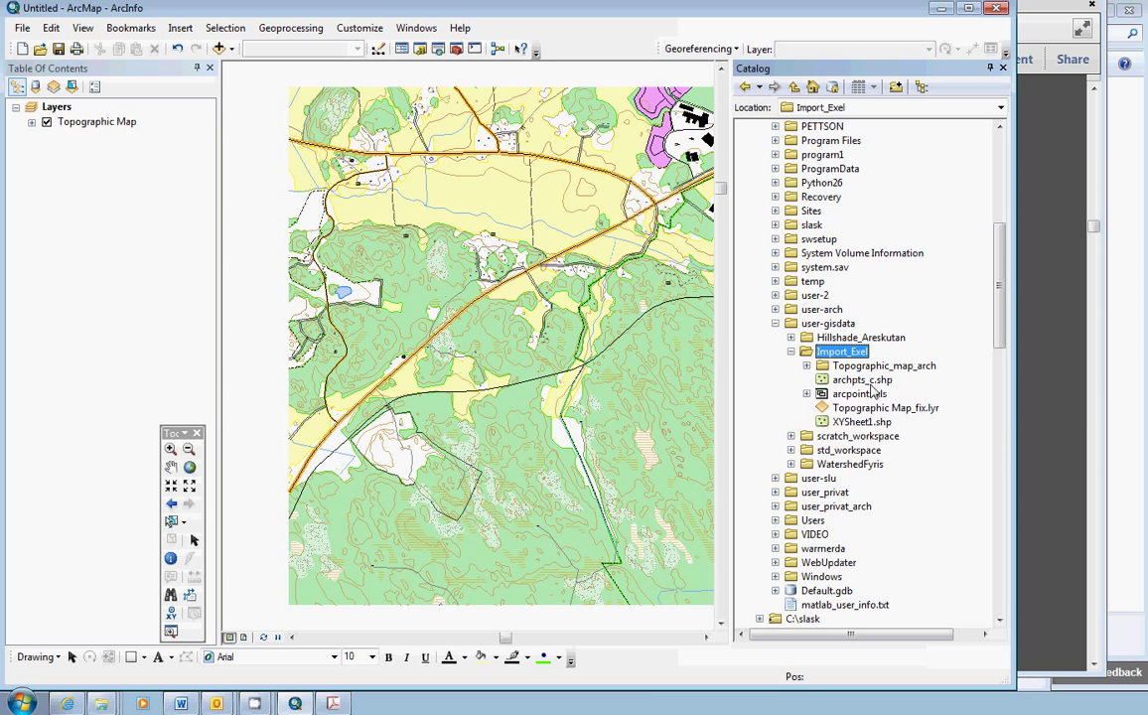
- Add archpts_c.shp from the Catalog to the map above the Topographic Map layer
left_click(858, 381)
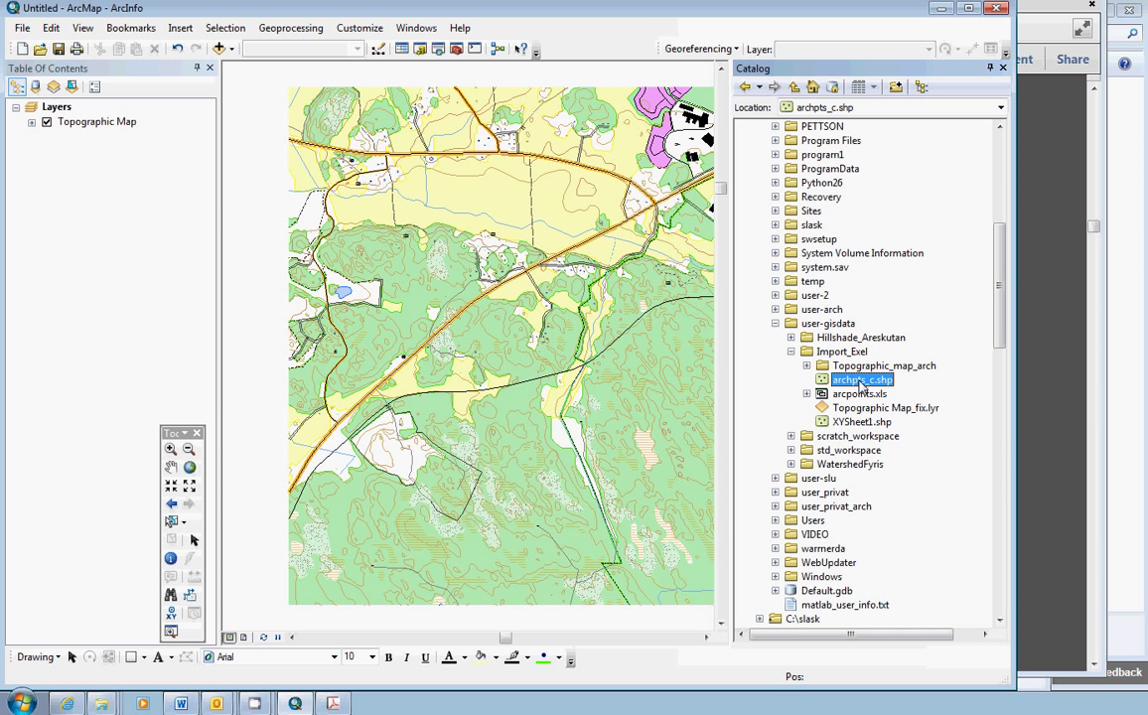
left_click_drag(860, 385, 116, 117)
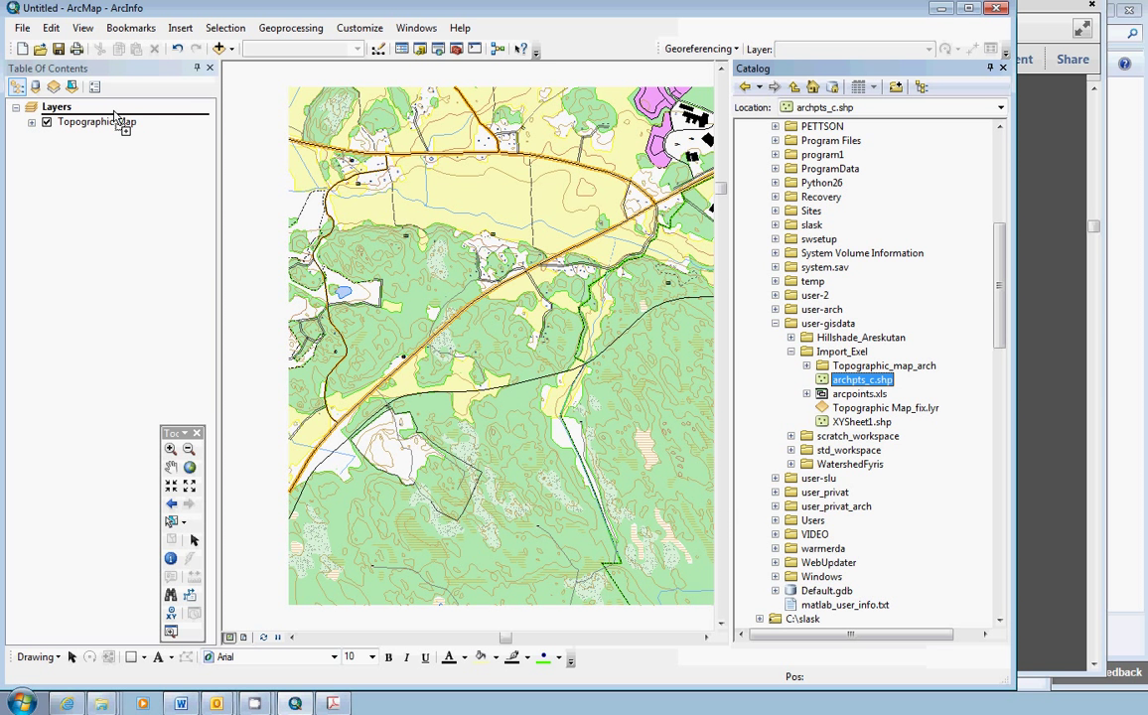
left_click_drag(116, 117, 116, 119)
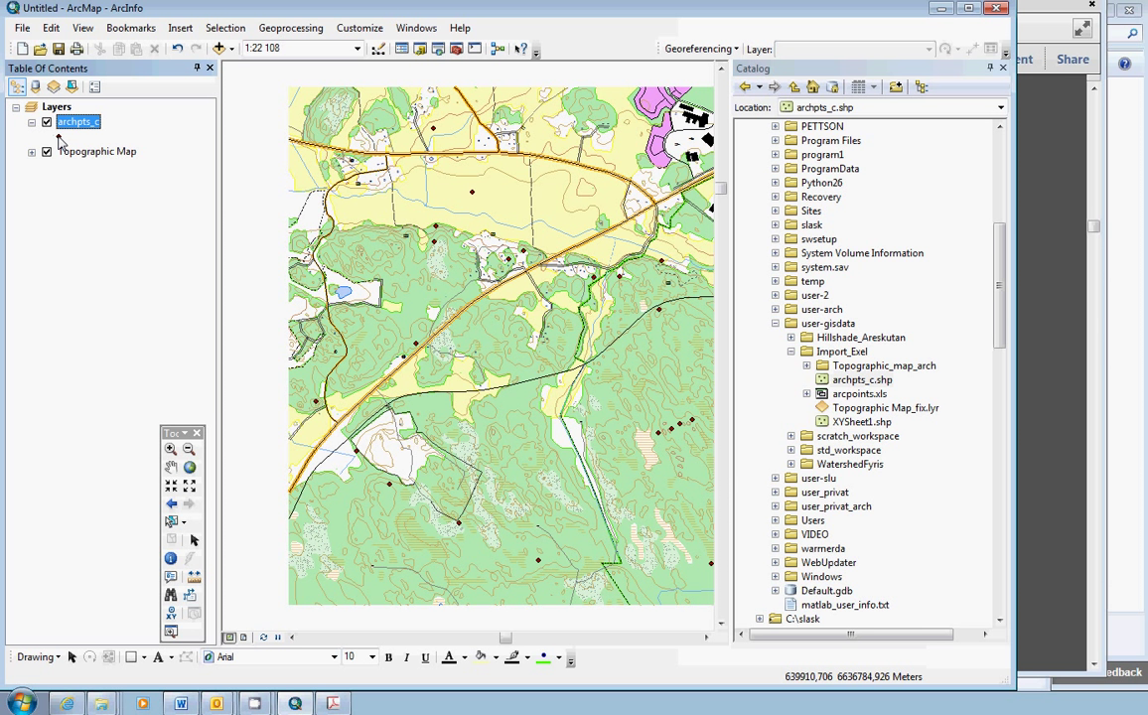
- Restyle the archpts_c points as Mars Red circles enlarged to size 10
left_click(60, 139)
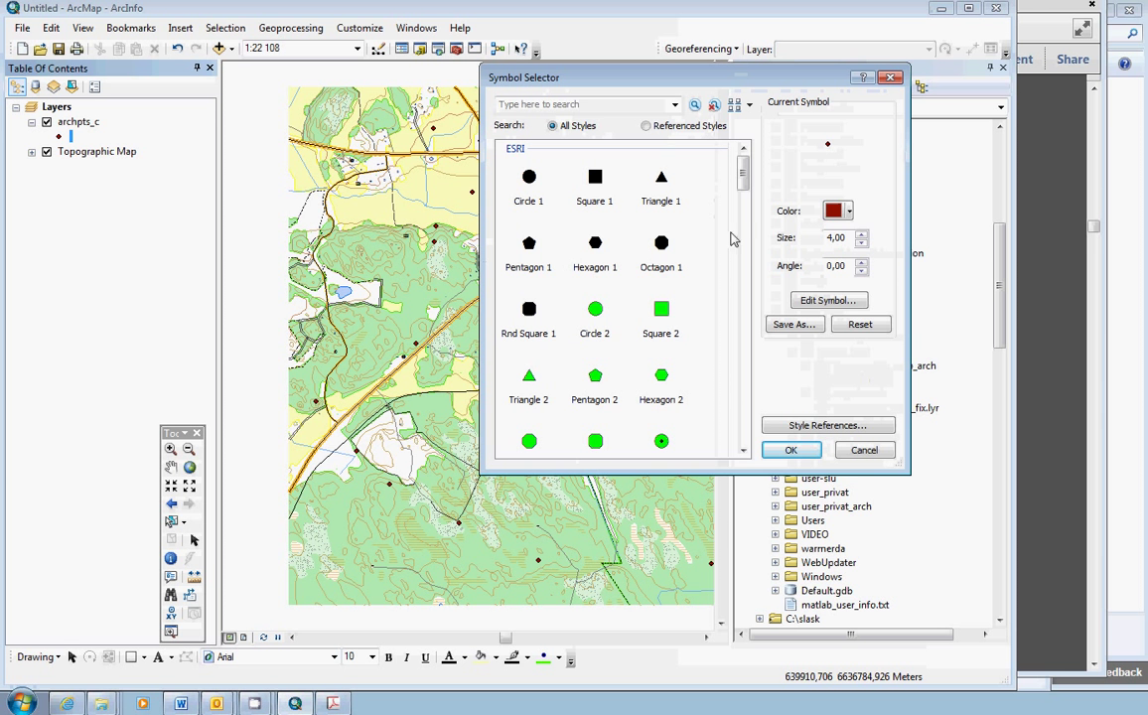
left_click(847, 210)
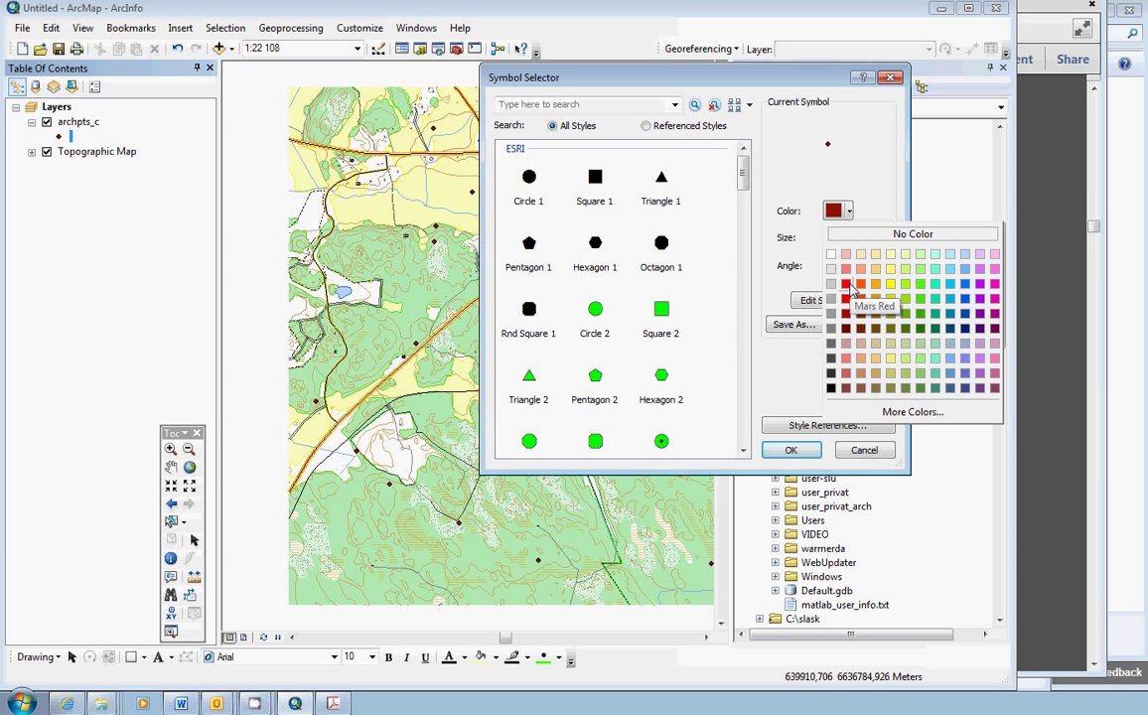
left_click(845, 287)
left_click(860, 236)
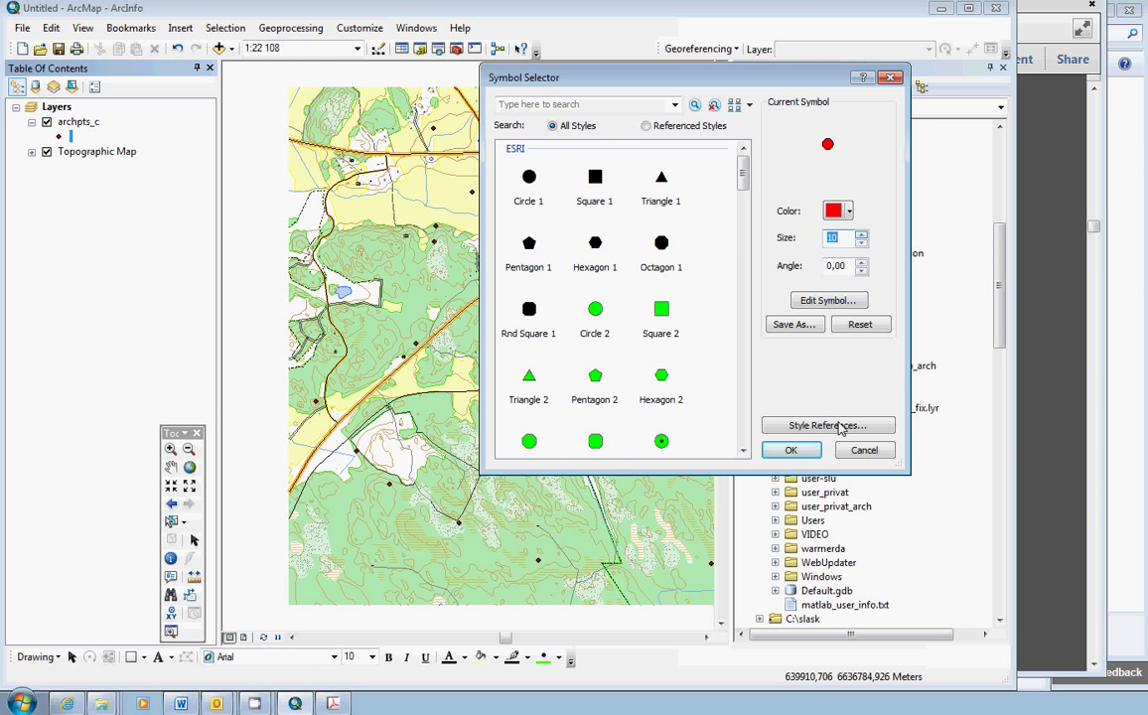
left_click(805, 451)
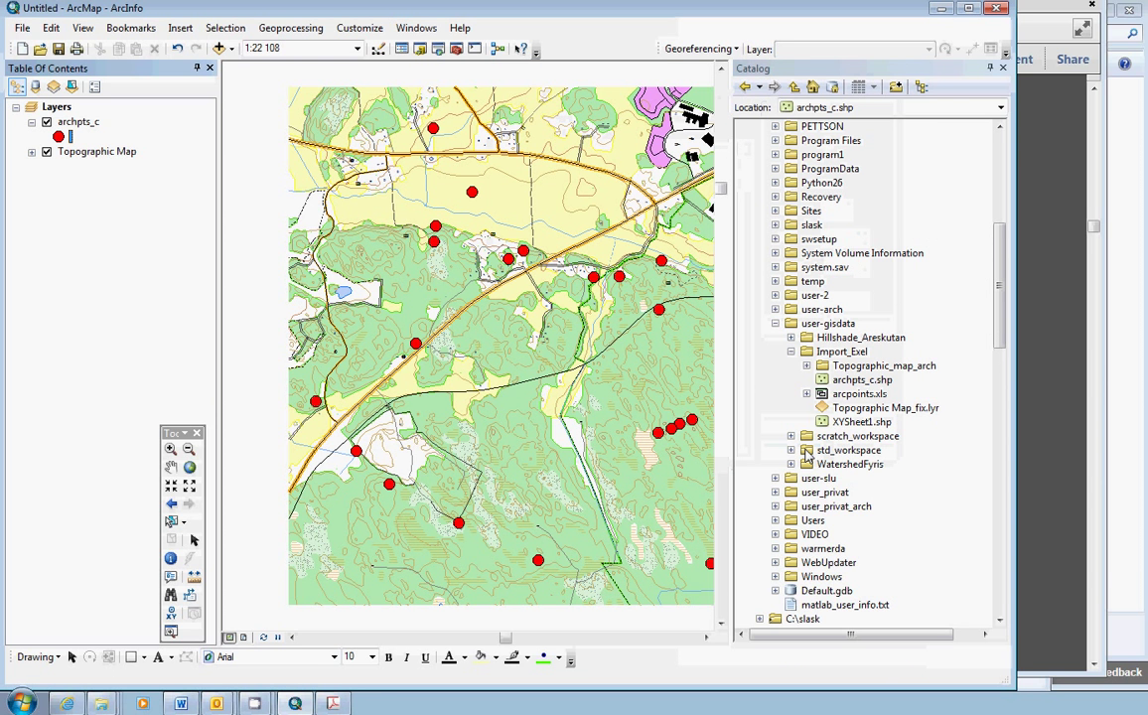
- Zoom out to about 1:25 000, shift the map slightly left, and switch to layout view
scroll(807, 454, "up", 1)
scroll(530, 428, "up", 1)
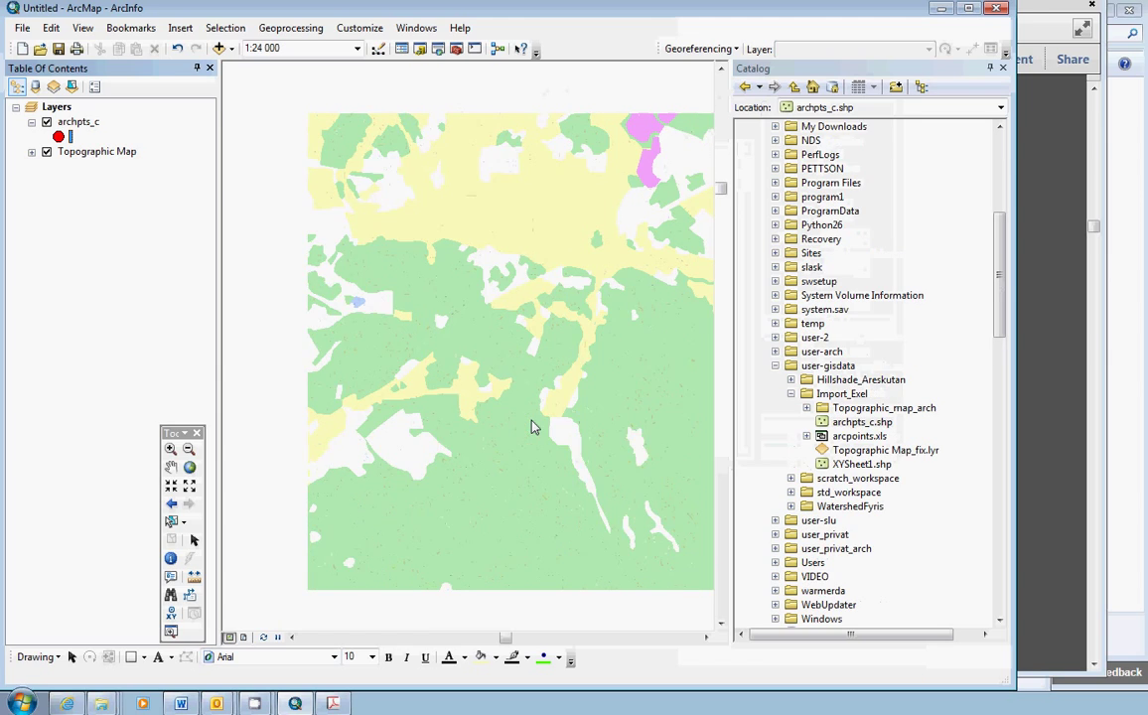
scroll(531, 366, "up", 1)
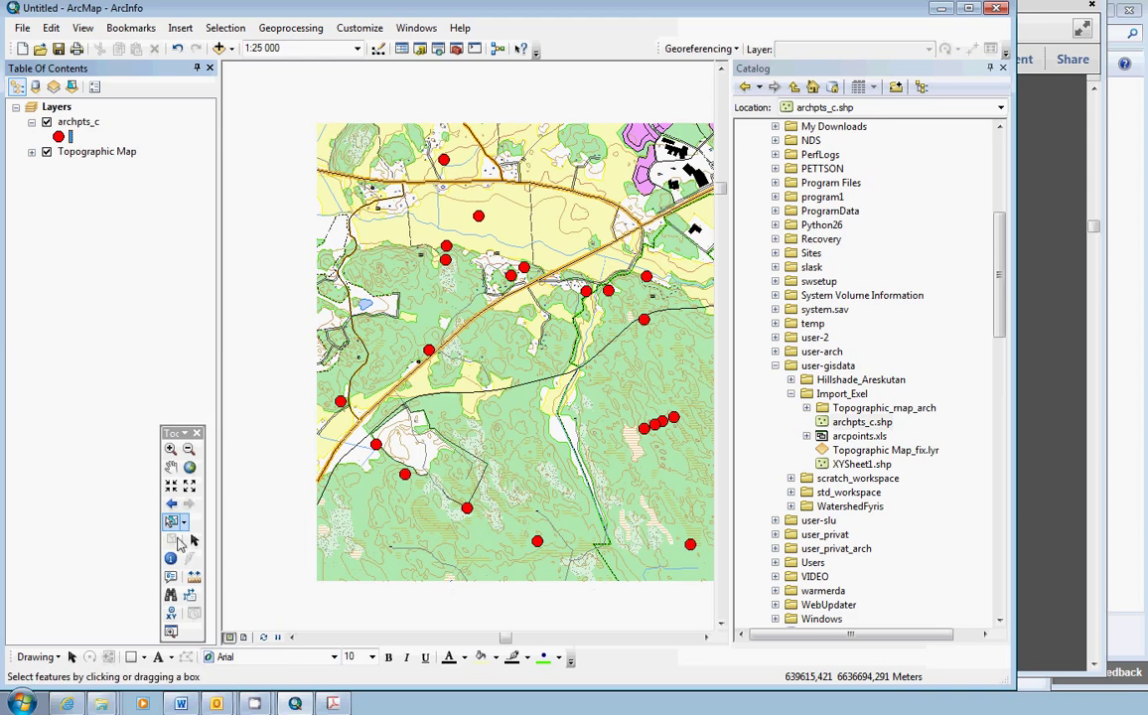
left_click(170, 467)
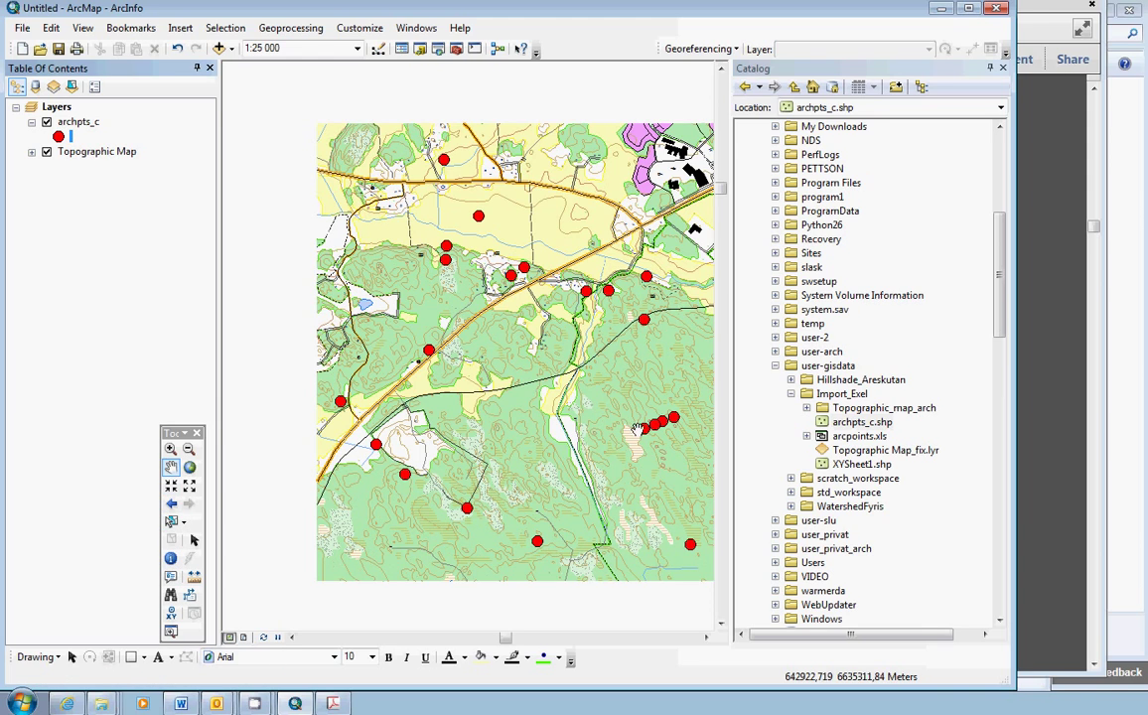
left_click_drag(632, 427, 566, 439)
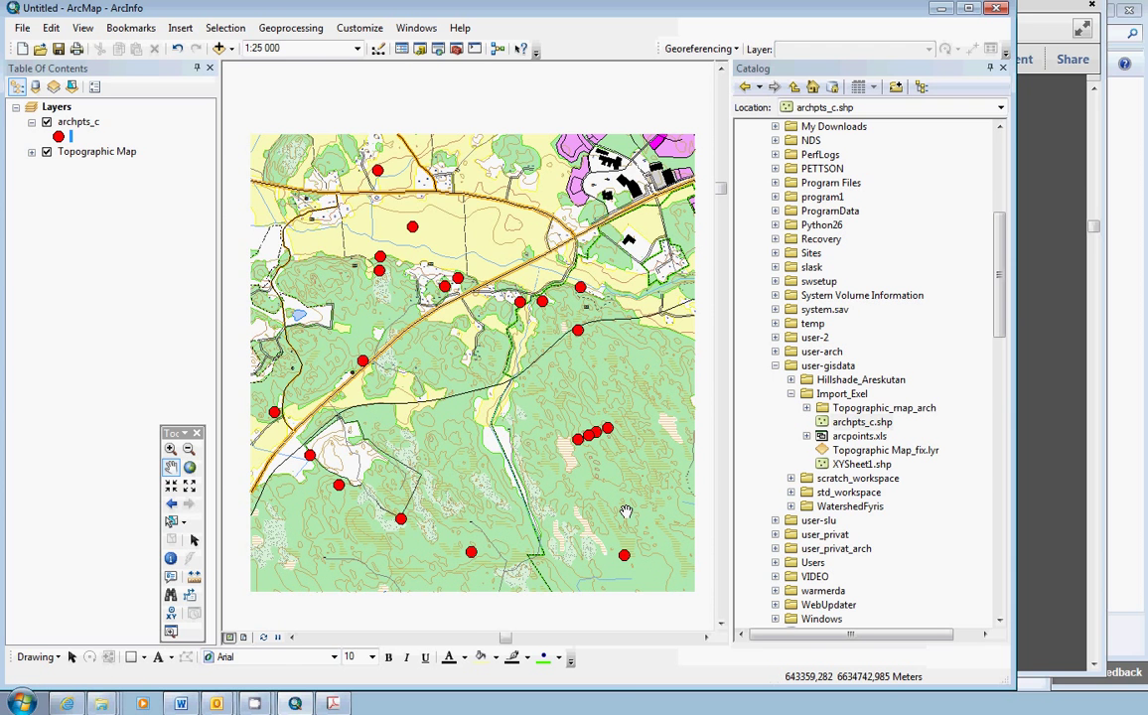
left_click(245, 638)
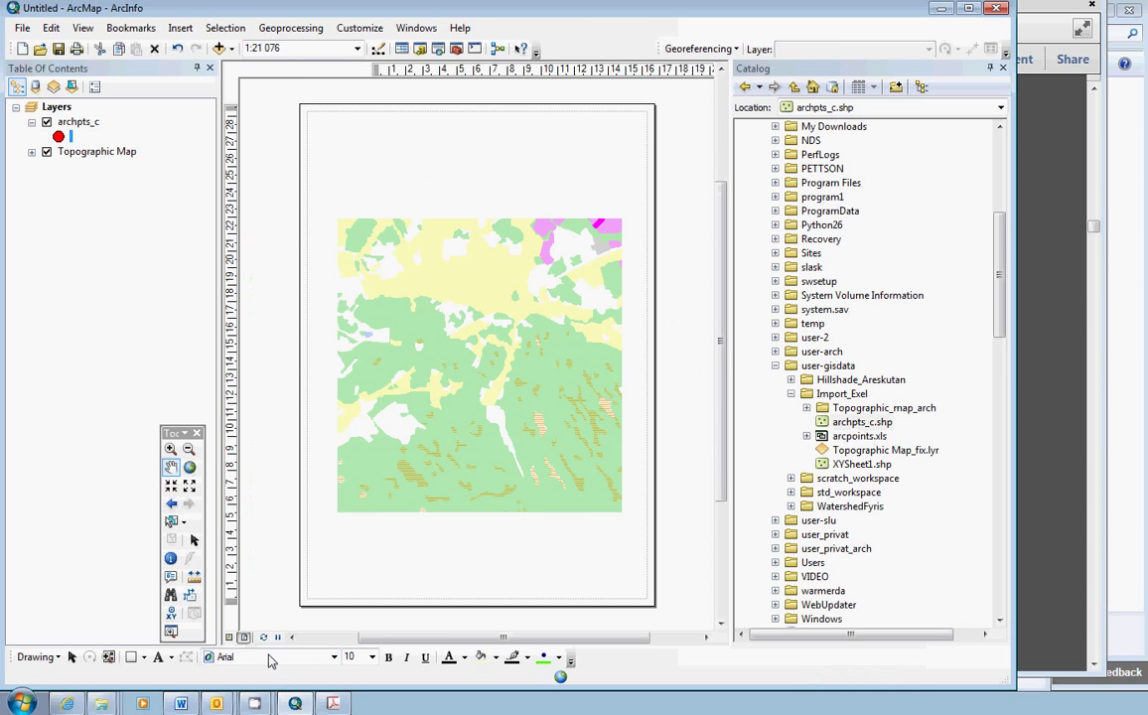